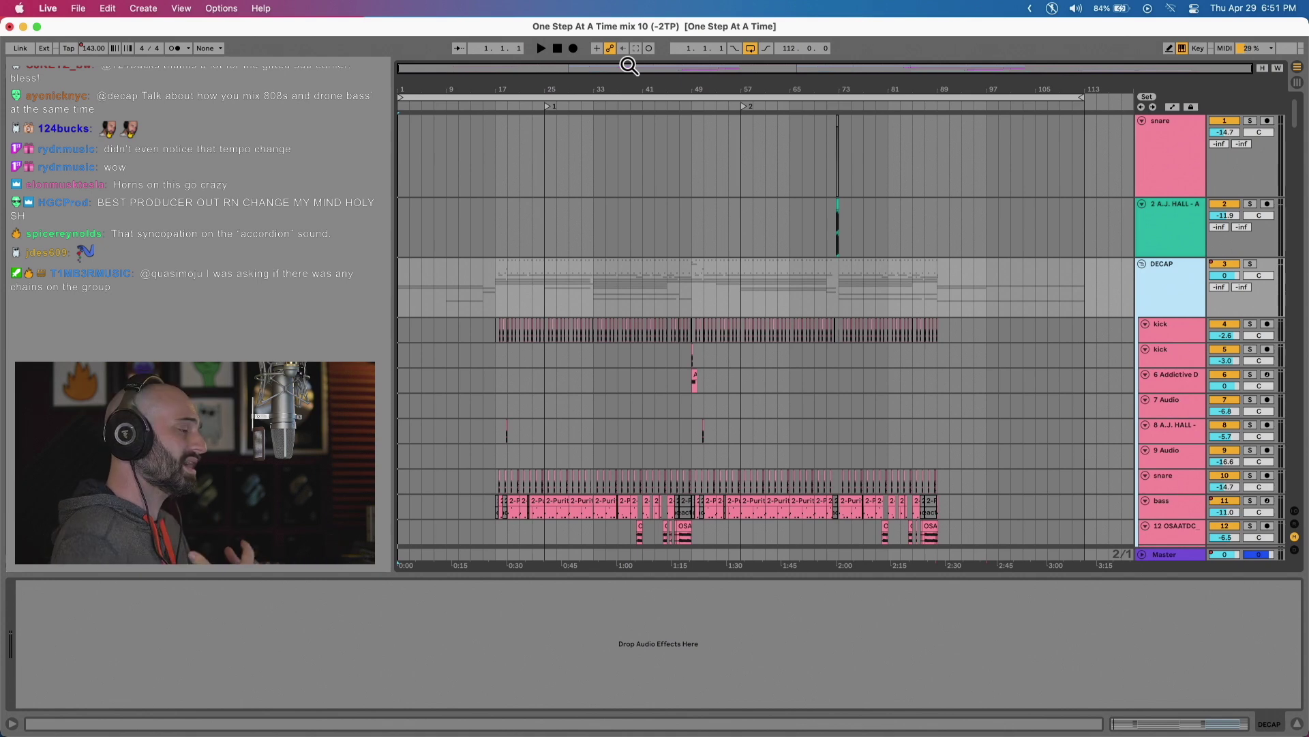
Survey the arrangement's tracks, collapse the DECAP group, and solo that group.
{"action": "scroll", "coordinate": [768, 391], "scroll_direction": "down", "scroll_amount": 20}
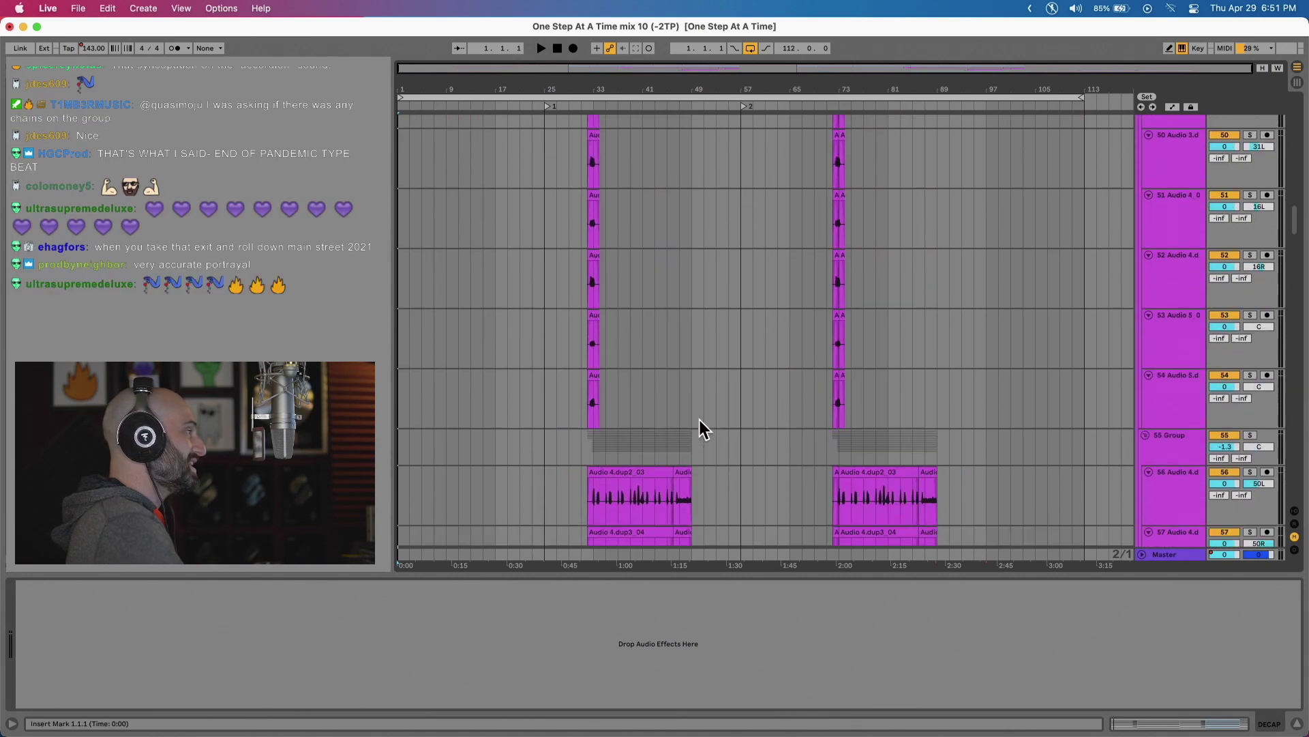
{"action": "scroll", "coordinate": [673, 415], "scroll_direction": "up", "scroll_amount": 10}
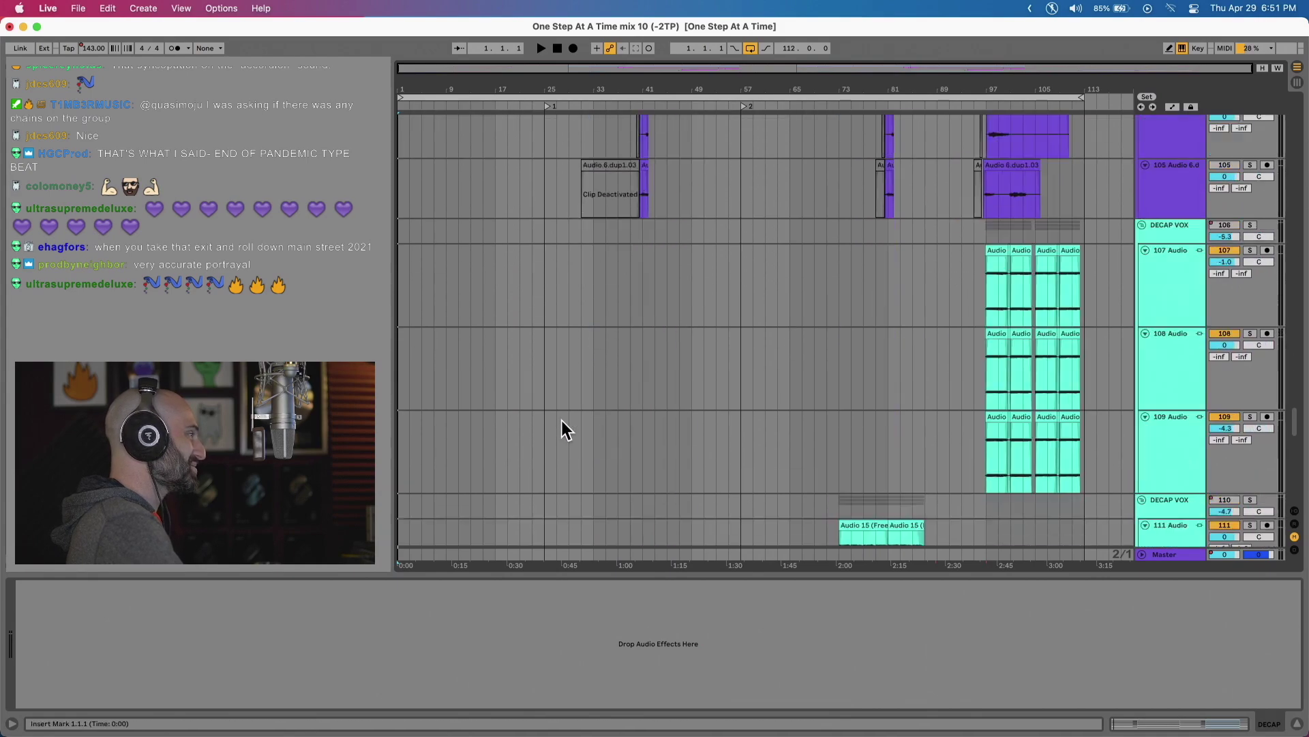
{"action": "scroll", "coordinate": [546, 396], "scroll_direction": "up", "scroll_amount": 15}
{"action": "left_click", "coordinate": [1142, 263]}
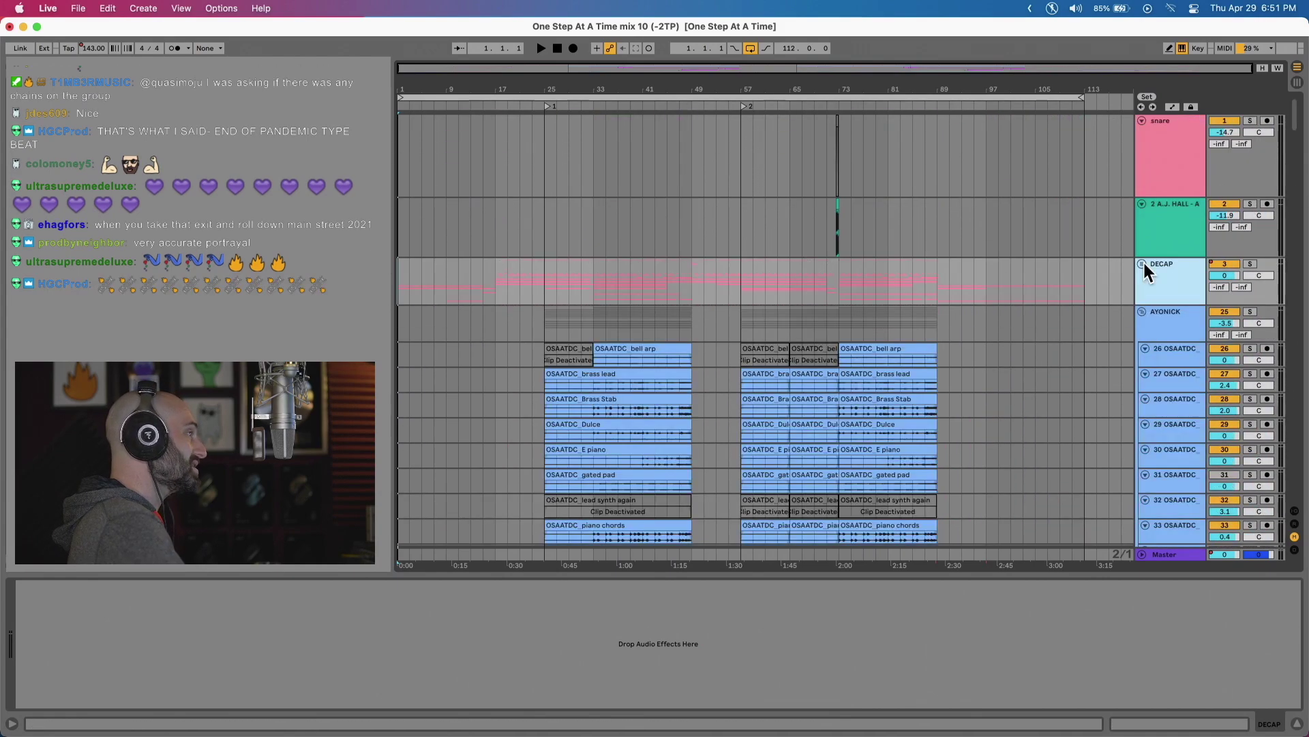
{"action": "left_click", "coordinate": [1245, 263]}
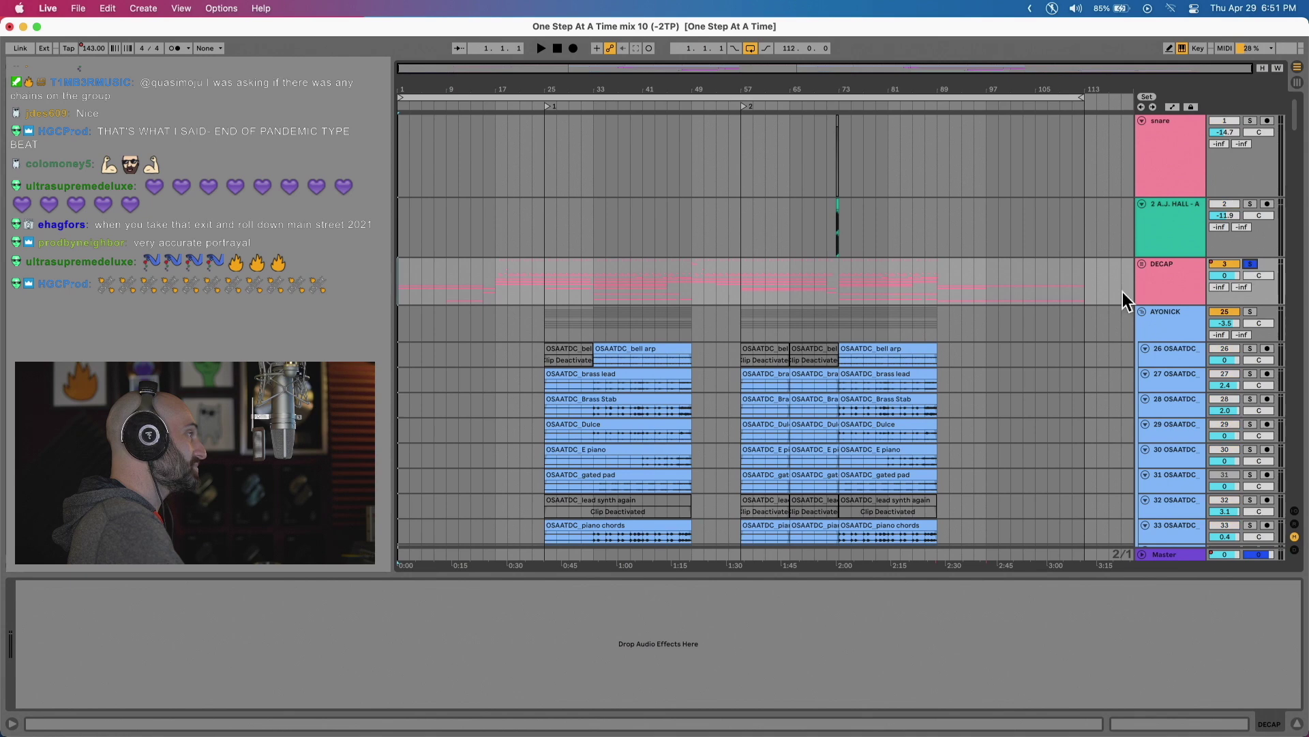
Inspect the DECAP group's drum clips from bar 17, including the first kick and snare samples.
{"action": "double_click", "coordinate": [498, 290]}
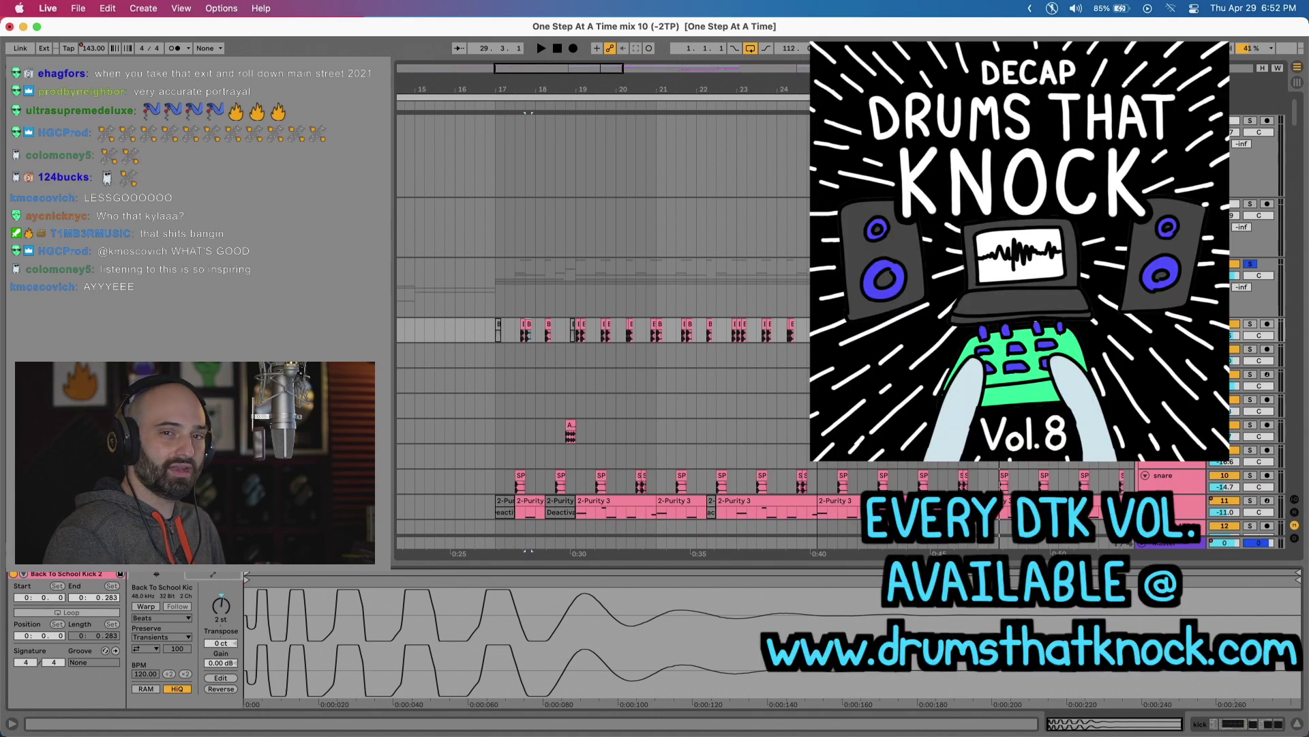
{"action": "scroll", "coordinate": [570, 445], "scroll_direction": "down", "scroll_amount": 1}
{"action": "left_click", "coordinate": [521, 454]}
{"action": "scroll", "coordinate": [614, 453], "scroll_direction": "down", "scroll_amount": 1}
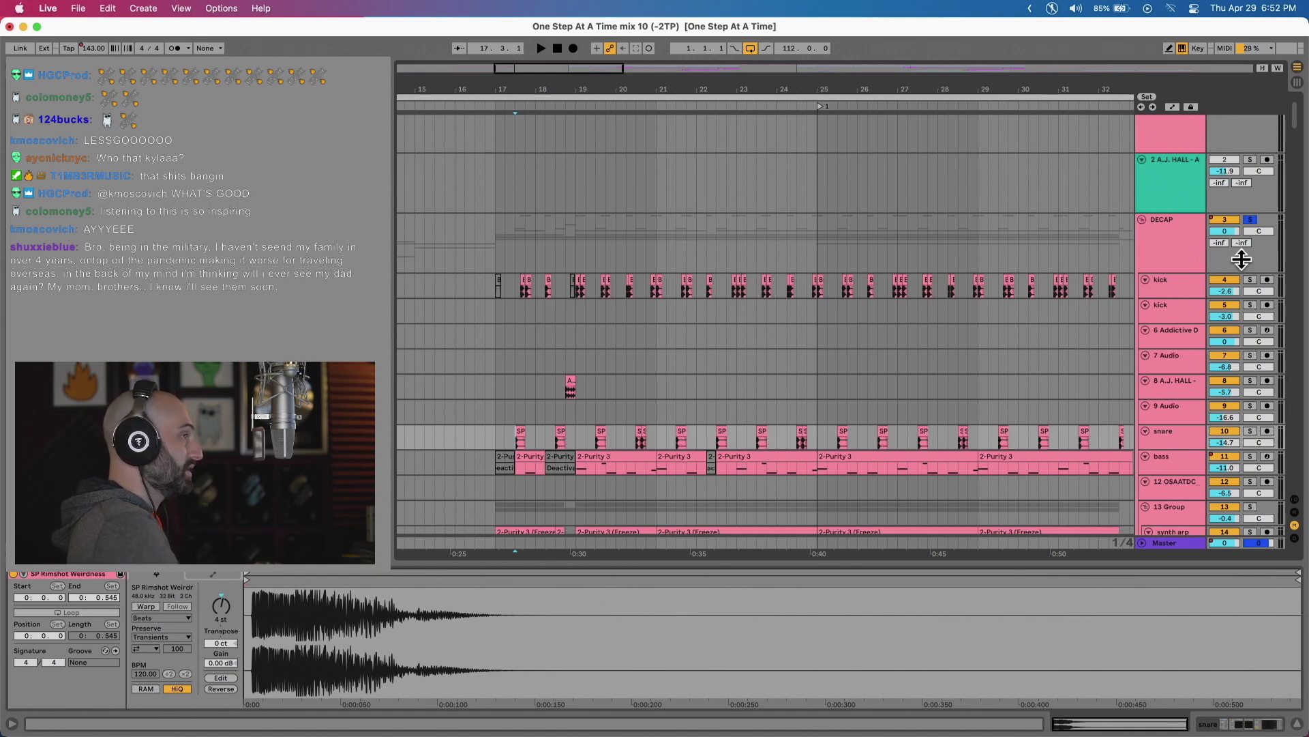
Solo the kick track in the DECAP group, play it, and display its device chain.
{"action": "left_click", "coordinate": [1249, 278]}
{"action": "key", "text": "space"}
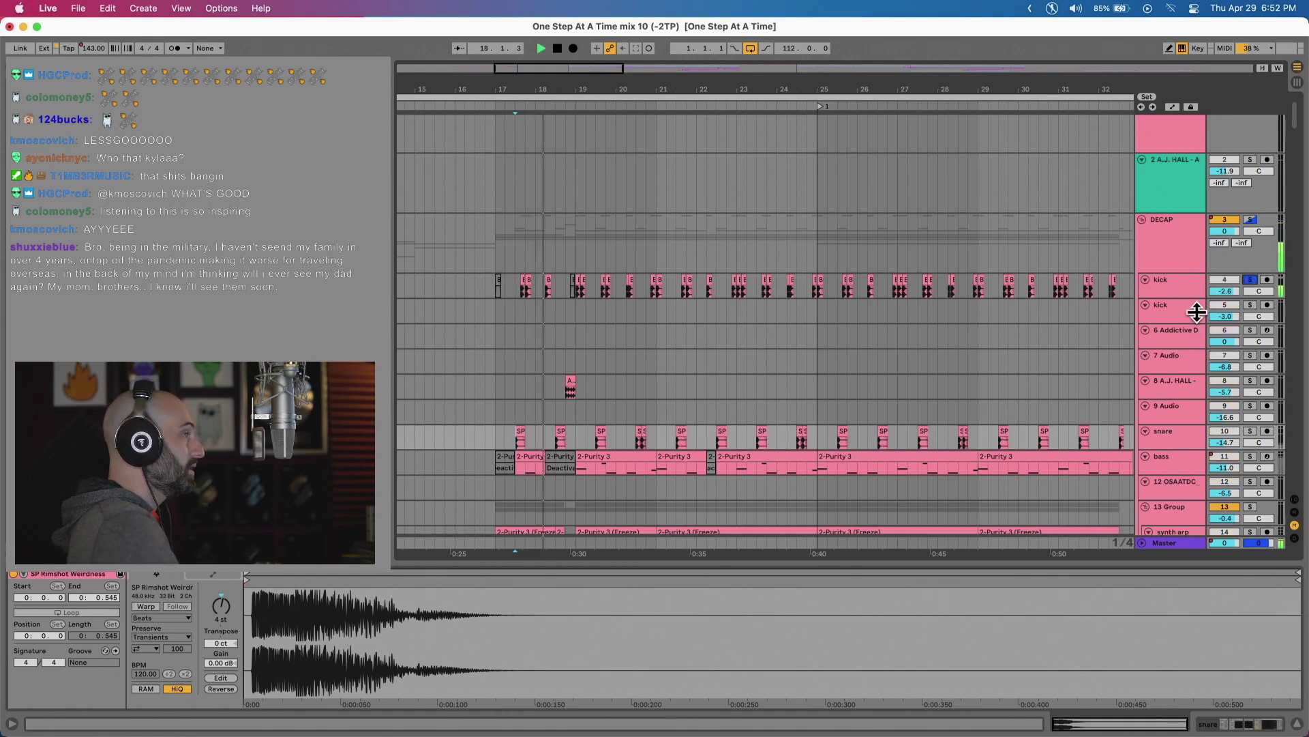
{"action": "left_click", "coordinate": [1187, 293]}
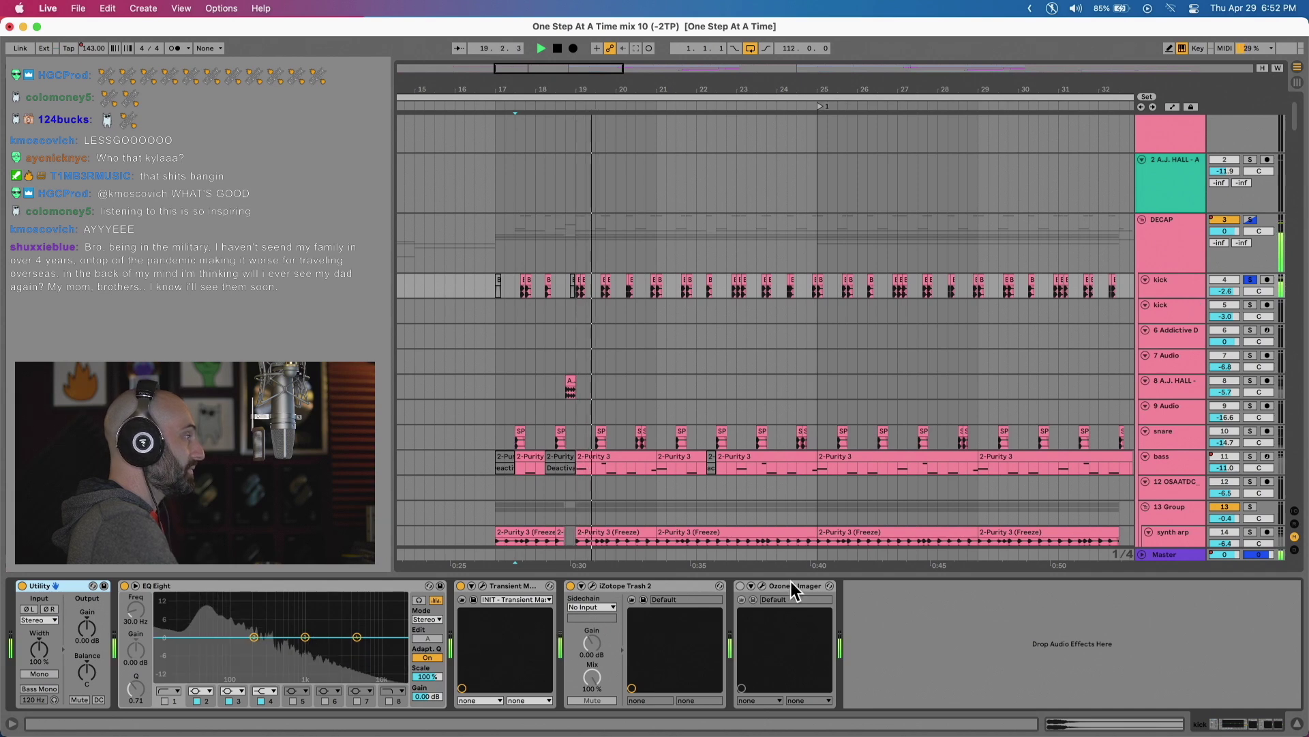
View the kick's Transient Master settings and compare the kick with the device off and on.
{"action": "left_click_drag", "start_coordinate": [759, 259], "coordinate": [730, 202]}
{"action": "mouse_move", "coordinate": [775, 297]}
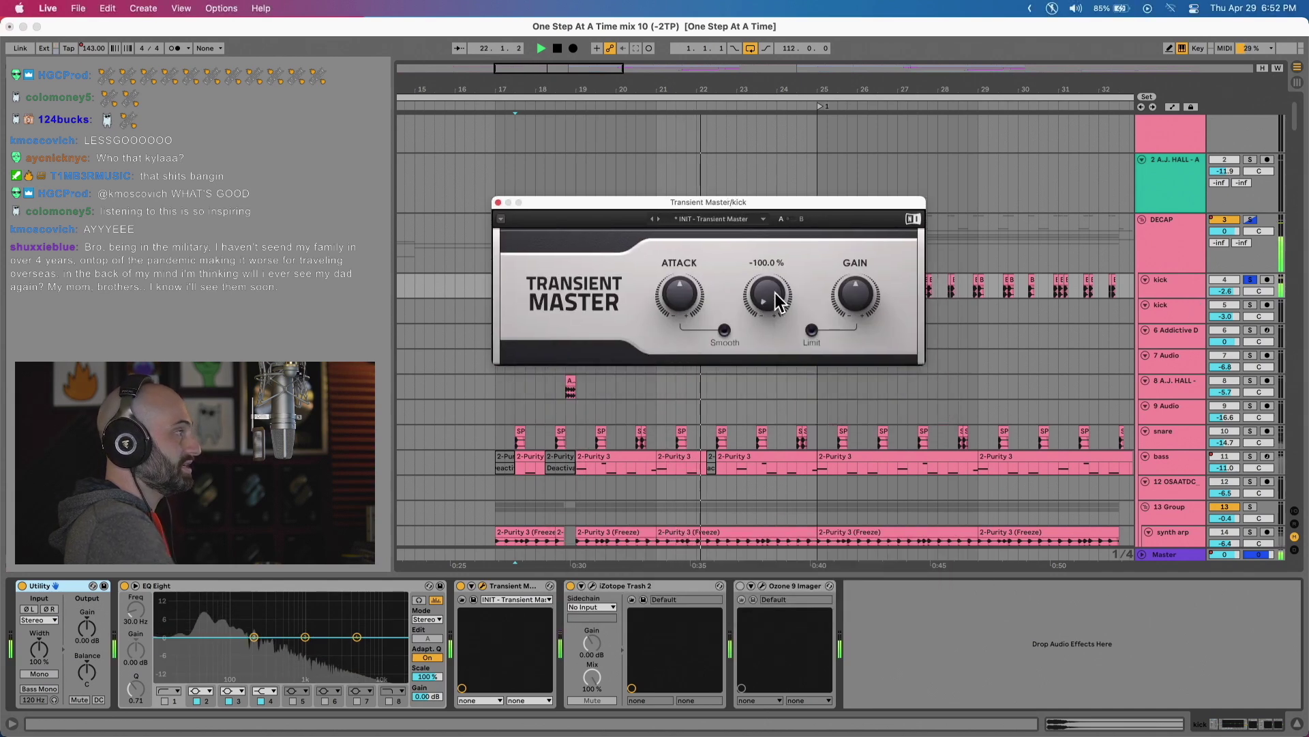
{"action": "left_click", "coordinate": [462, 586]}
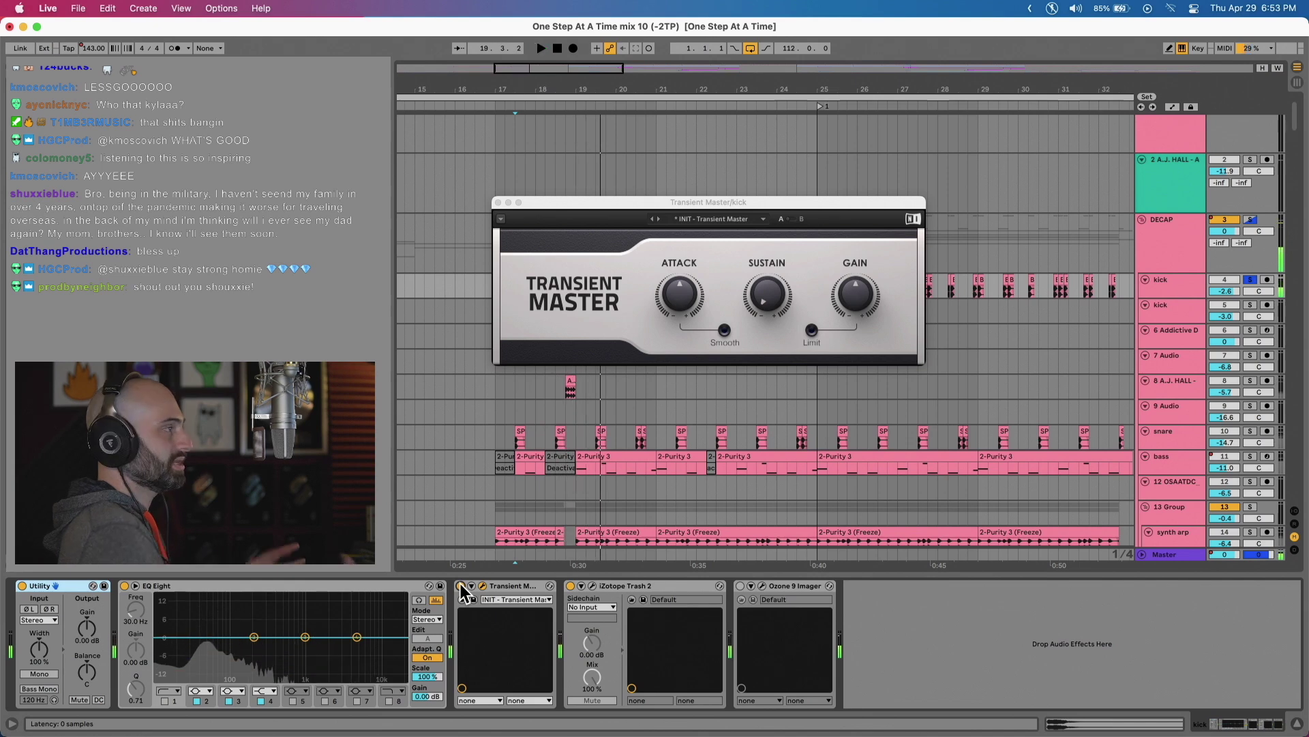
{"action": "left_click", "coordinate": [461, 593]}
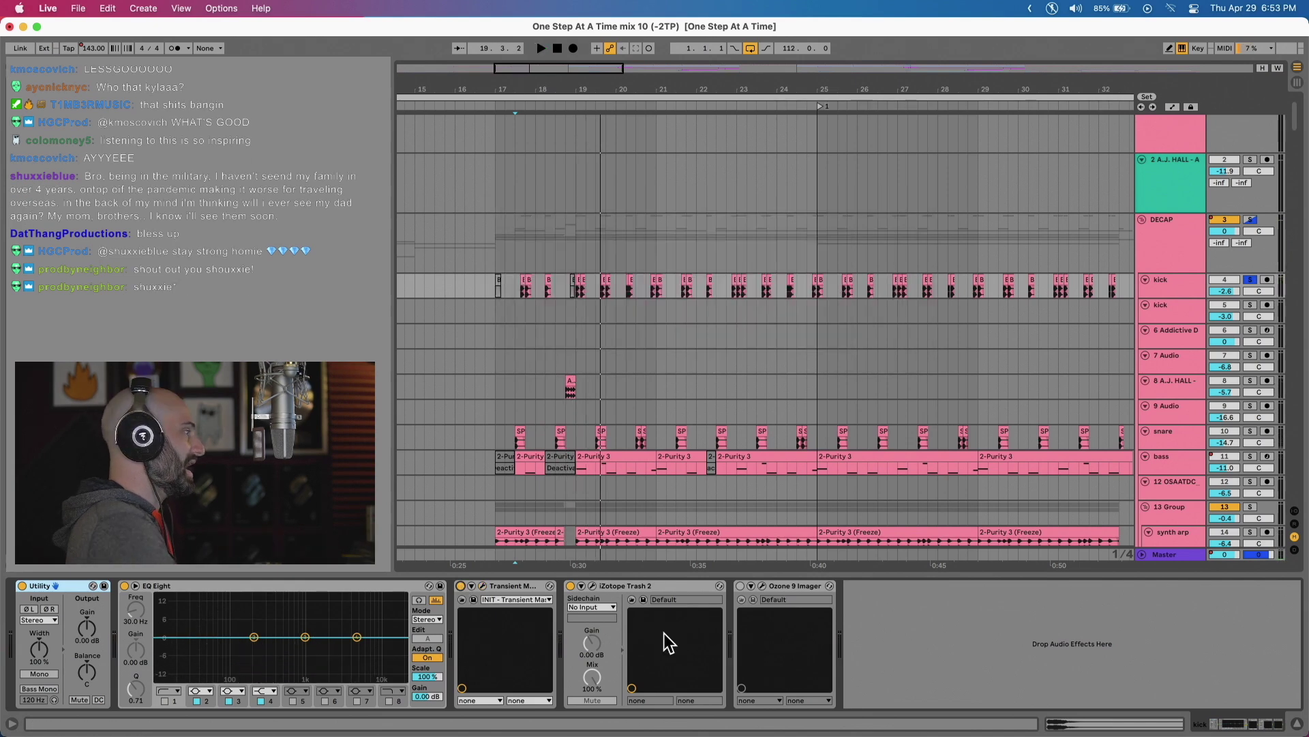
Examine the kick's iZotope Trash 2 settings, comparing playback with the plug-in off and on, and close its window.
{"action": "left_click", "coordinate": [592, 586]}
{"action": "left_click_drag", "start_coordinate": [682, 167], "coordinate": [628, 54]}
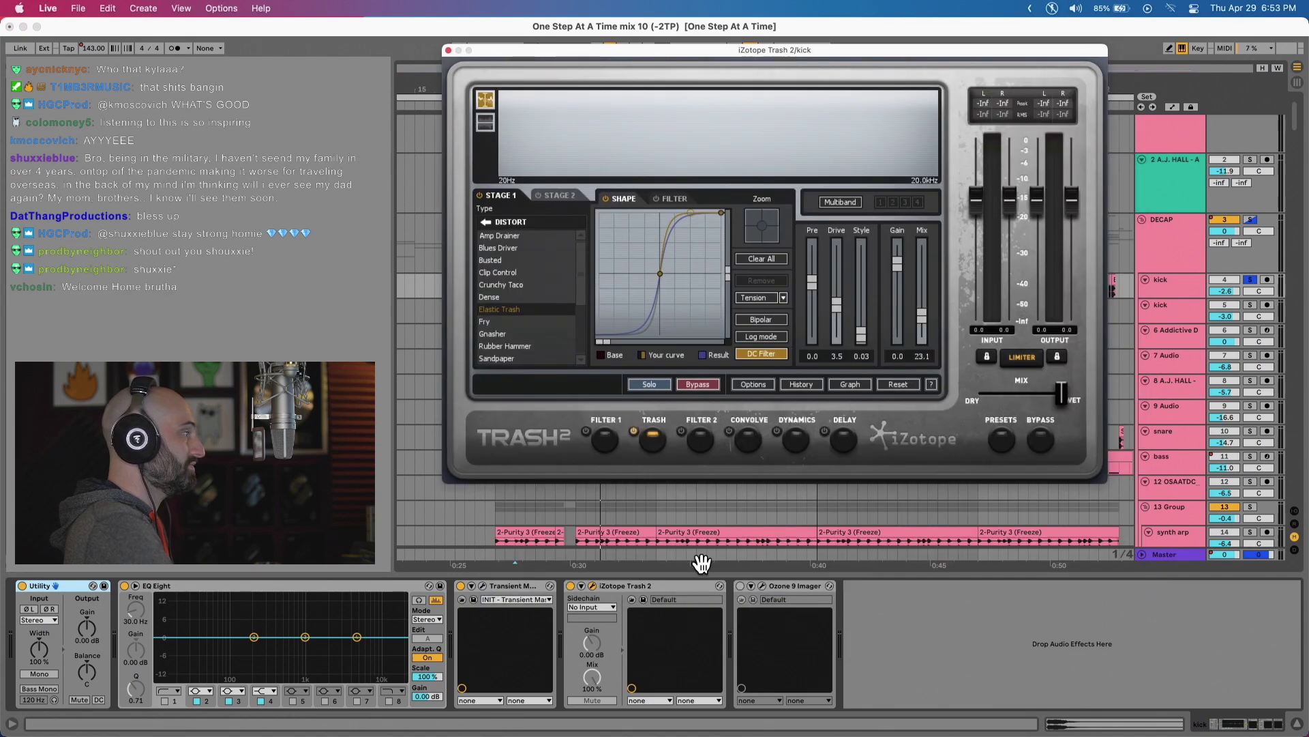
{"action": "left_click", "coordinate": [572, 592]}
{"action": "key", "text": "space"}
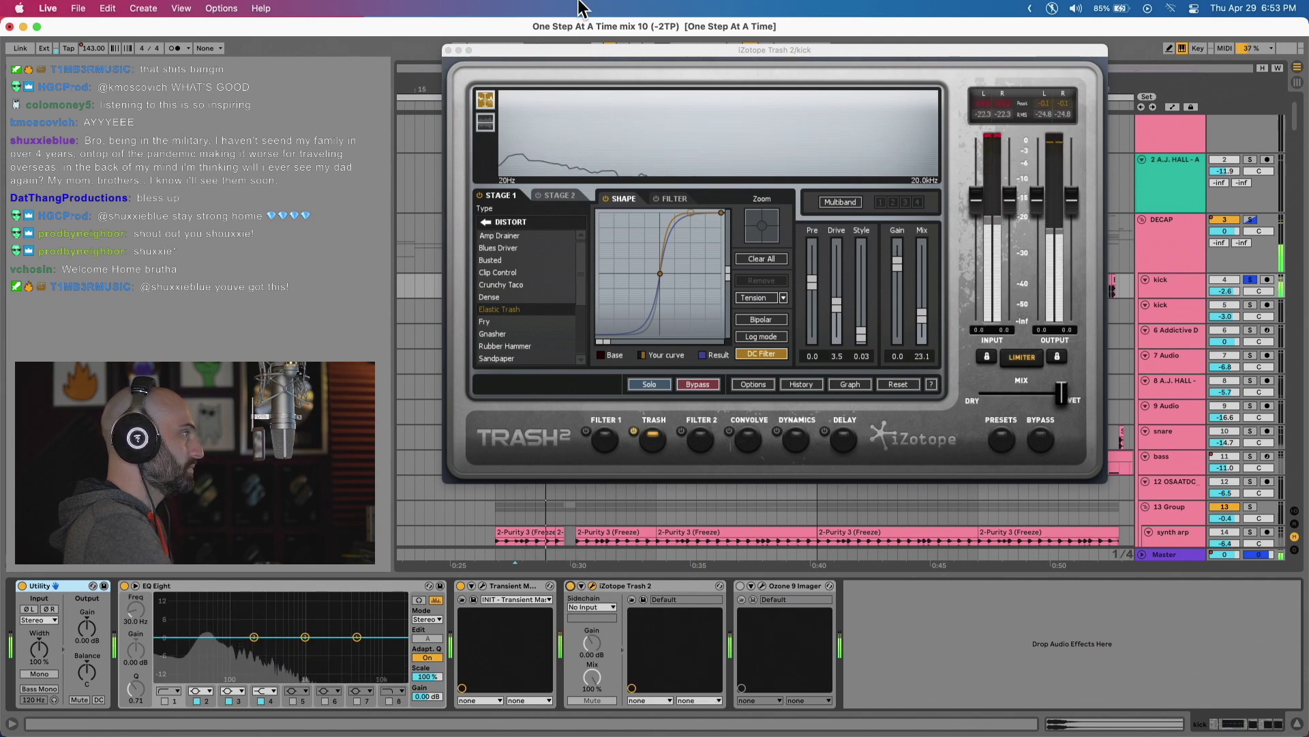
{"action": "left_click", "coordinate": [447, 49]}
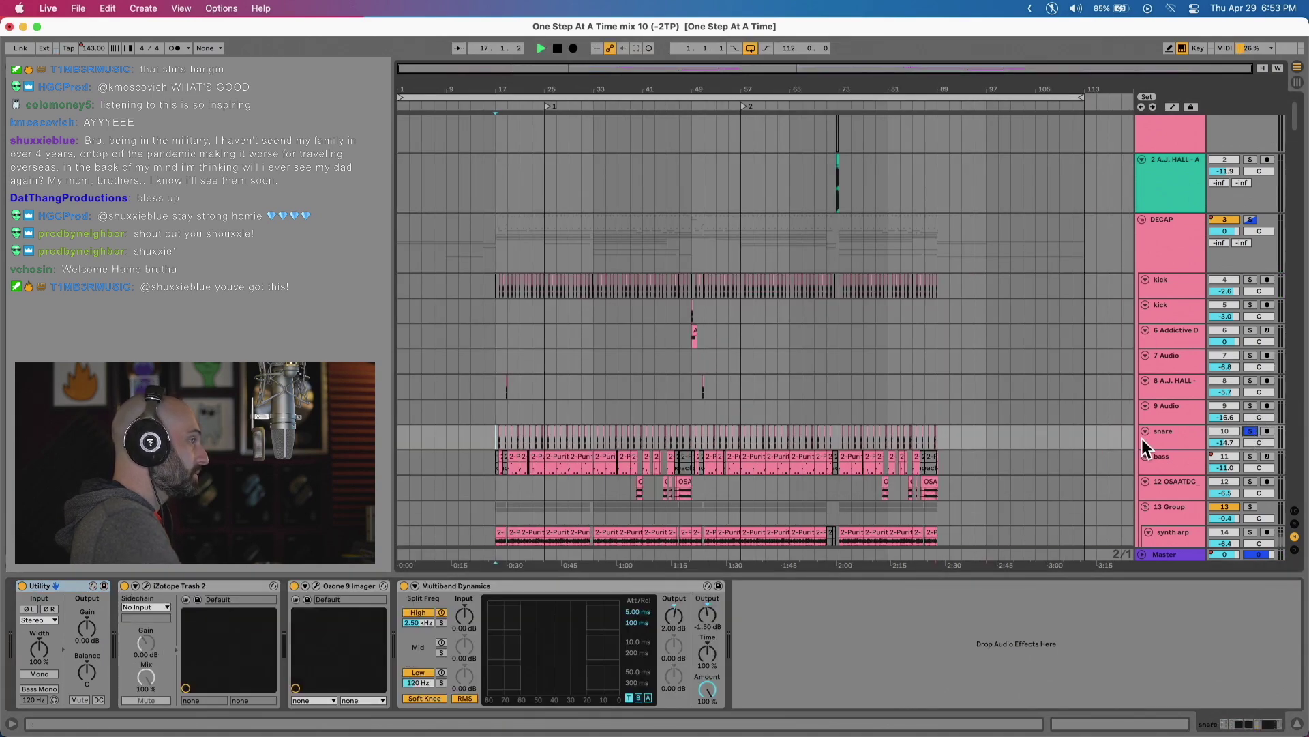
Audition the soloed snare track, display its effects, and inspect its first SP Rimshot Weirdness clip at 17.3.1.
{"action": "left_click", "coordinate": [1159, 433]}
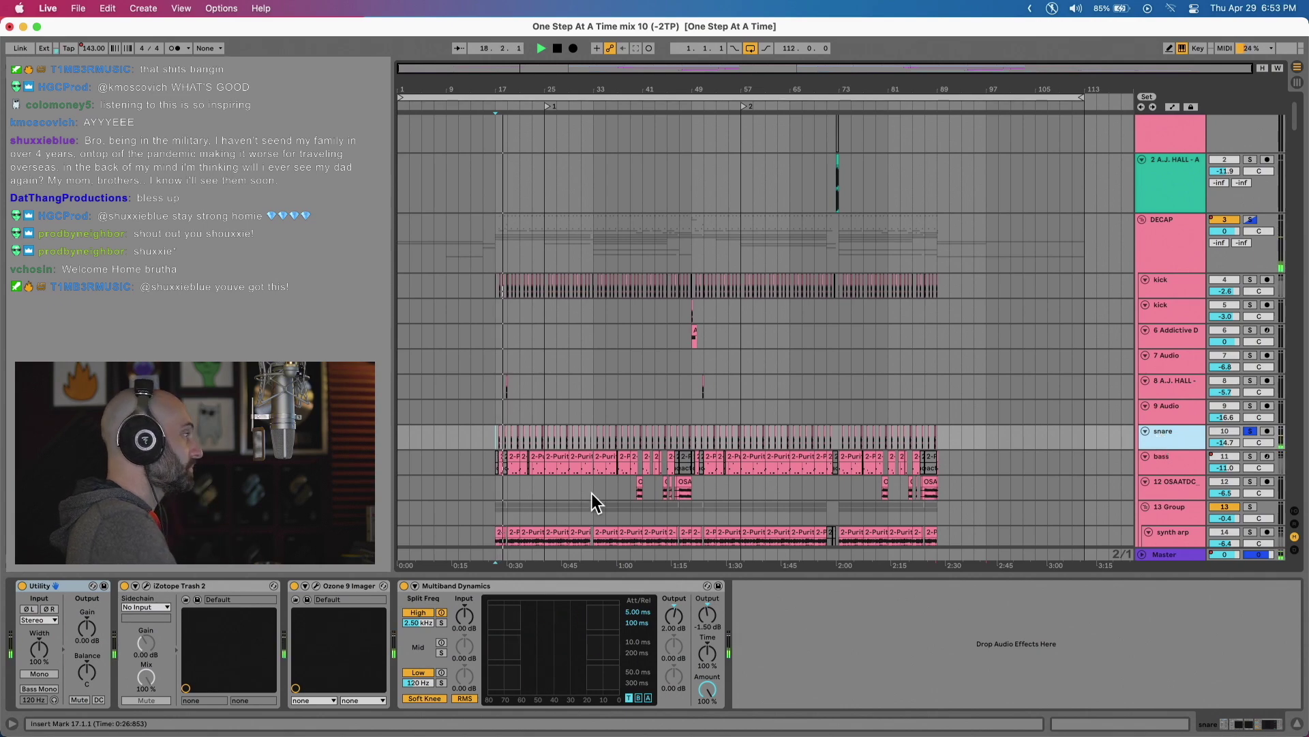
{"action": "left_click", "coordinate": [498, 436]}
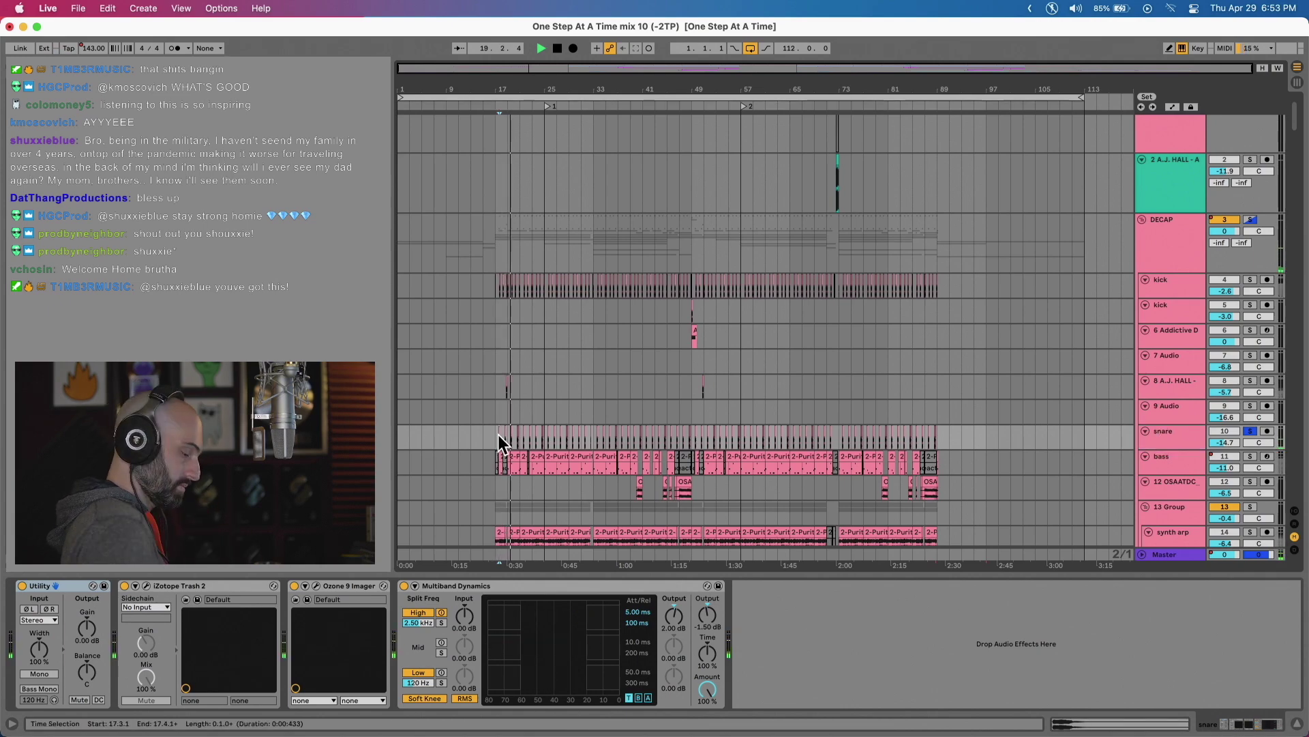
{"action": "scroll", "coordinate": [497, 436], "scroll_direction": "up", "scroll_amount": 10}
{"action": "key", "text": "space"}
{"action": "left_click", "coordinate": [478, 440]}
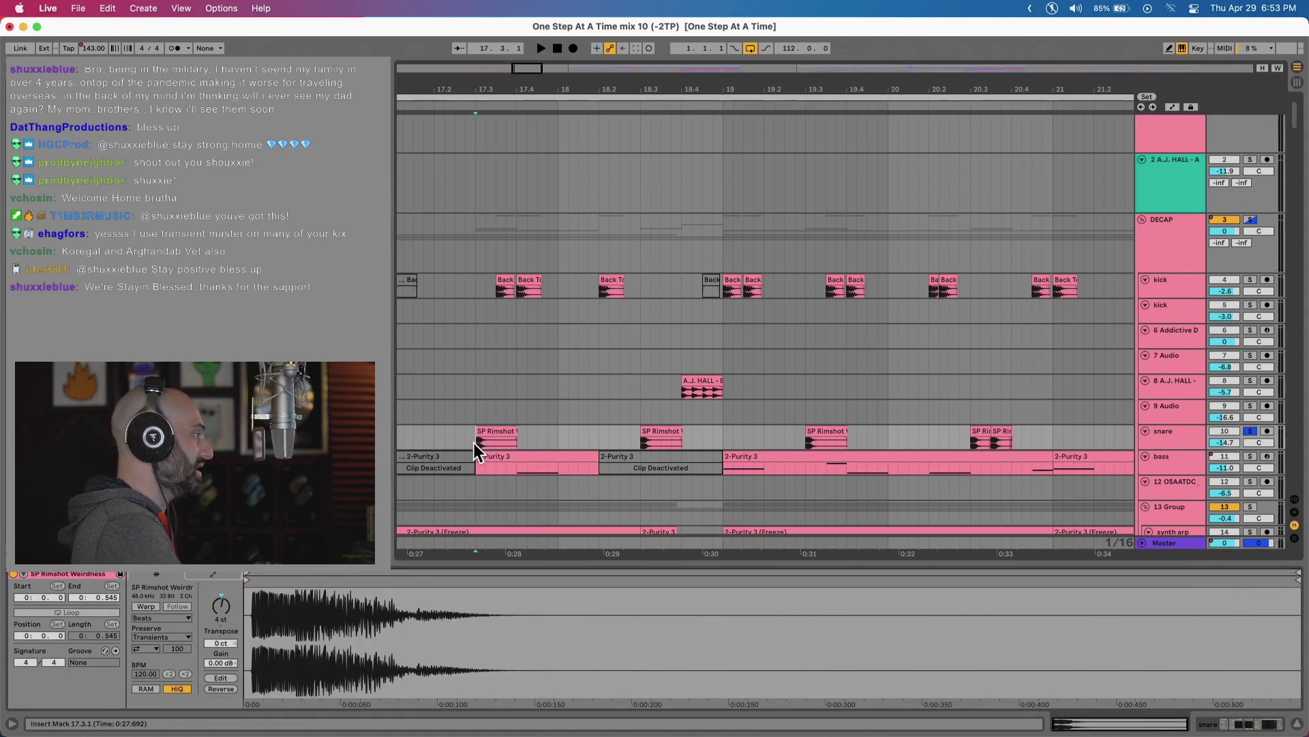
Solo the bass track, play it from its first active clip after bar 17, and display its sampler and effects.
{"action": "scroll", "coordinate": [473, 442], "scroll_direction": "down", "scroll_amount": 3}
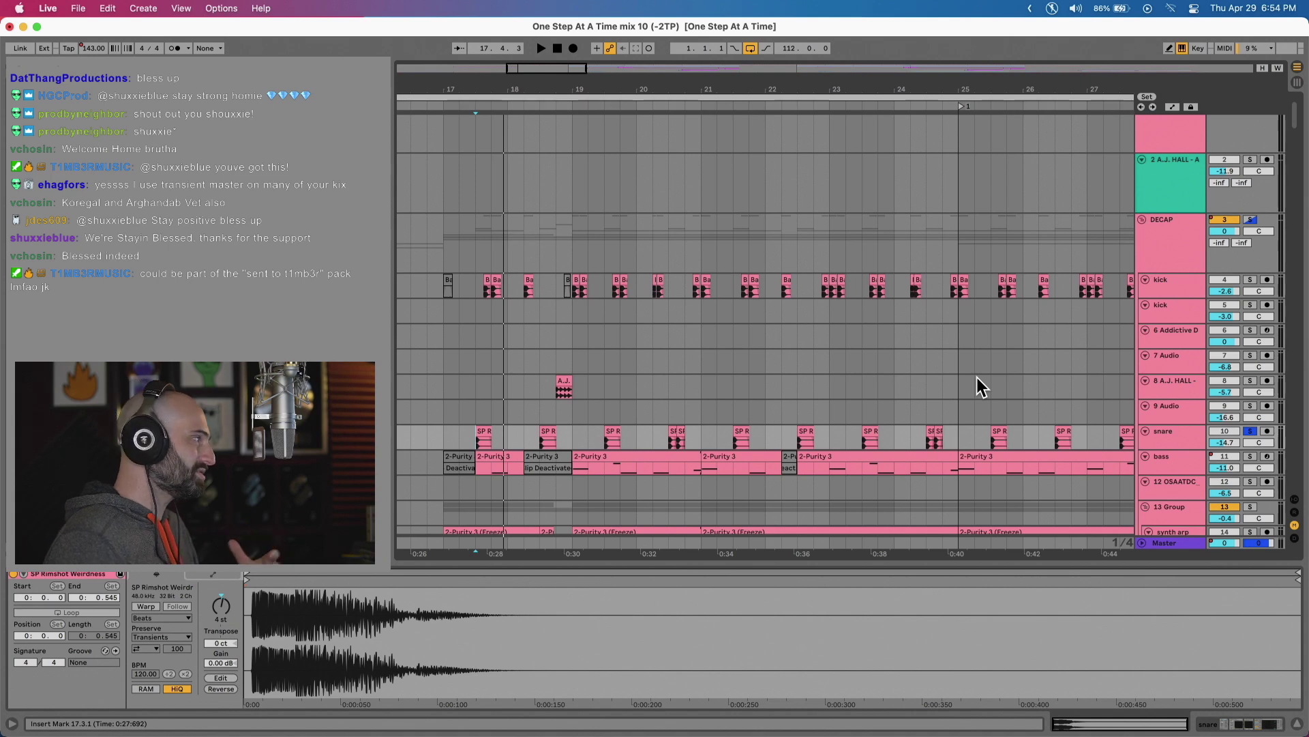
{"action": "left_click", "coordinate": [1251, 455]}
{"action": "left_click", "coordinate": [491, 464]}
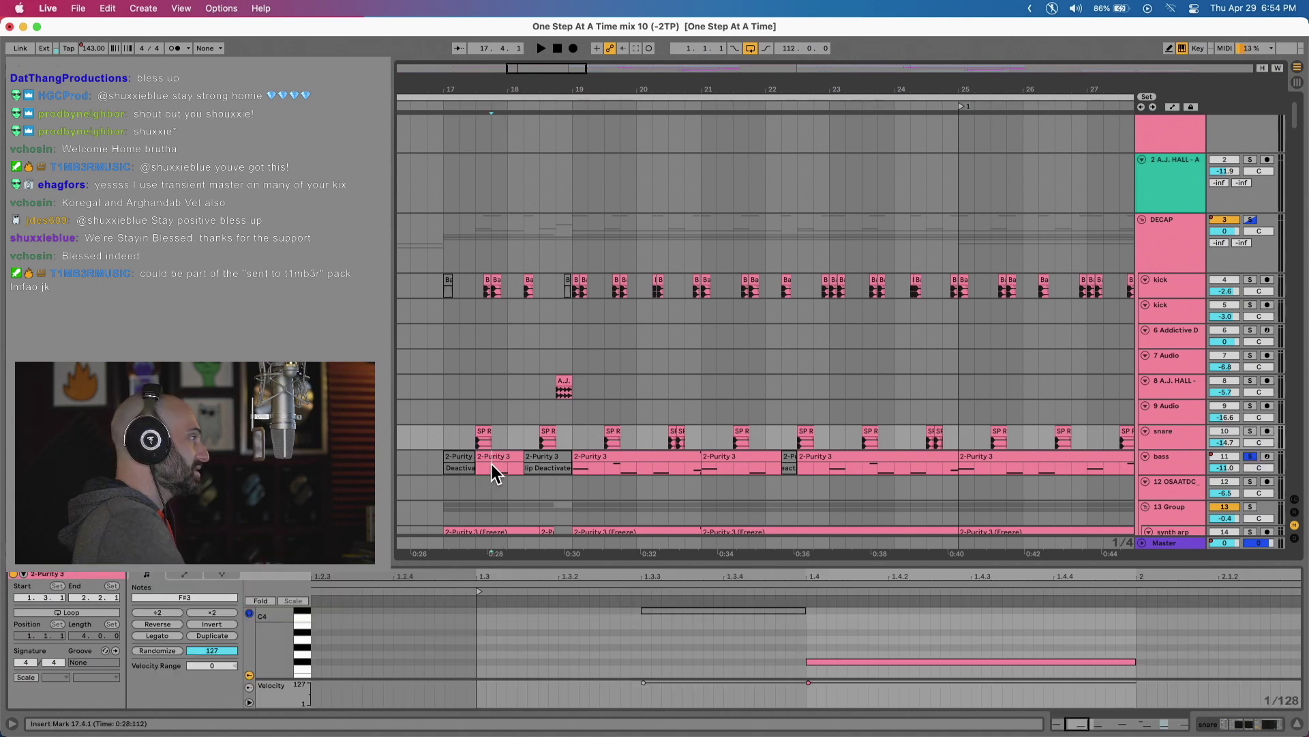
{"action": "key", "text": "space"}
{"action": "left_click", "coordinate": [1160, 459]}
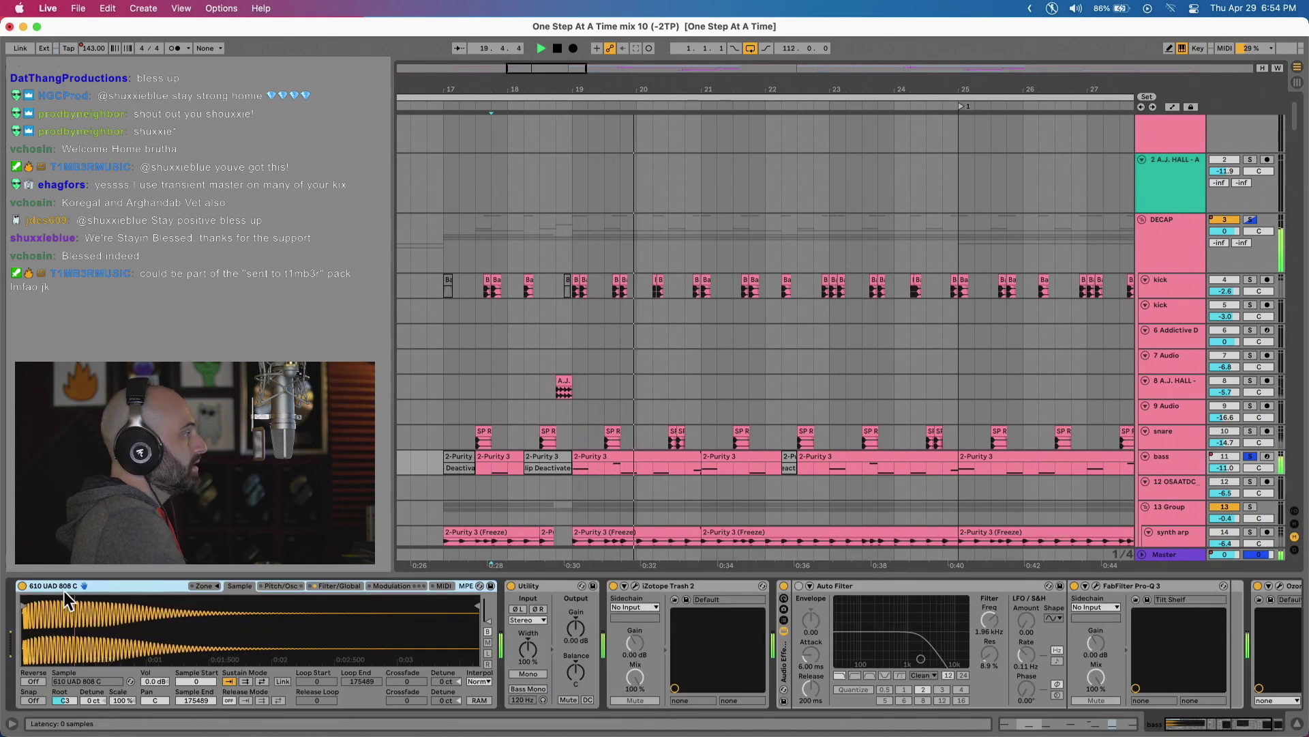
{"action": "left_click", "coordinate": [509, 424]}
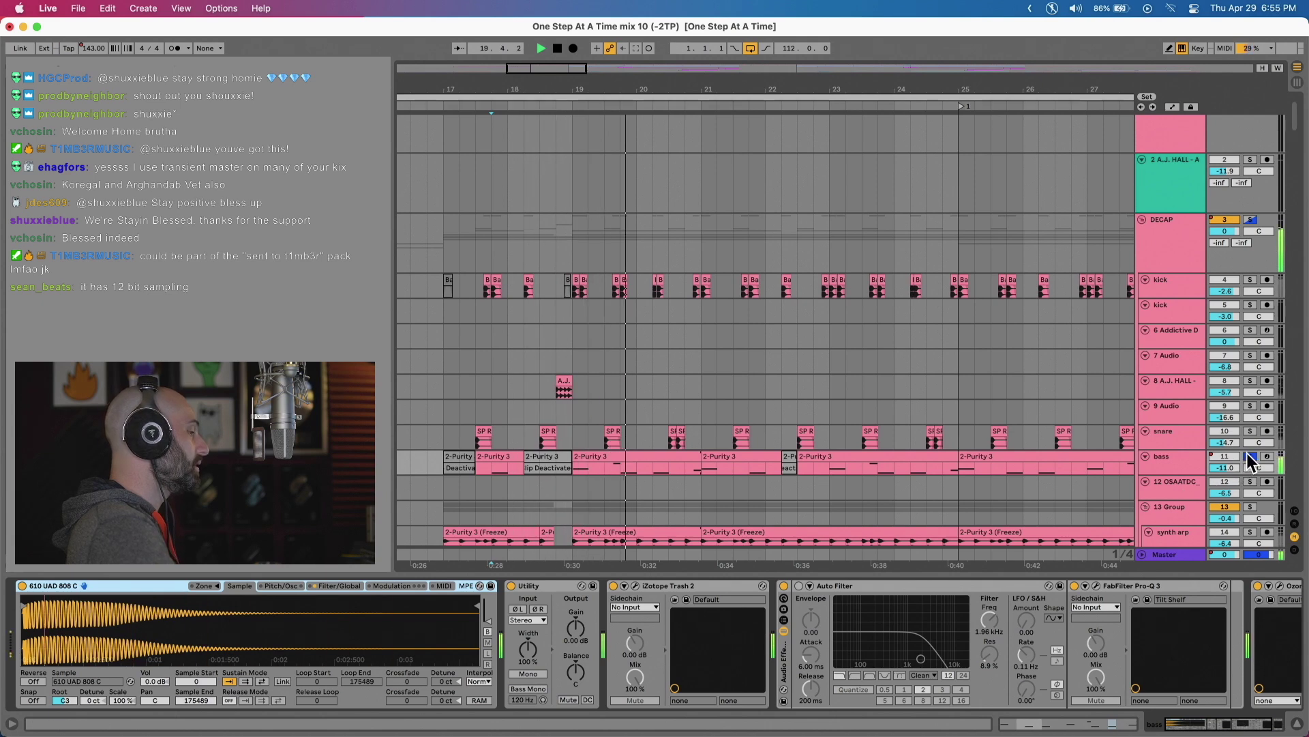
Solo the synth arp and pluck arp tracks and play them from bar 17.
{"action": "scroll", "coordinate": [1247, 453], "scroll_direction": "down", "scroll_amount": 3}
{"action": "key", "text": "space"}
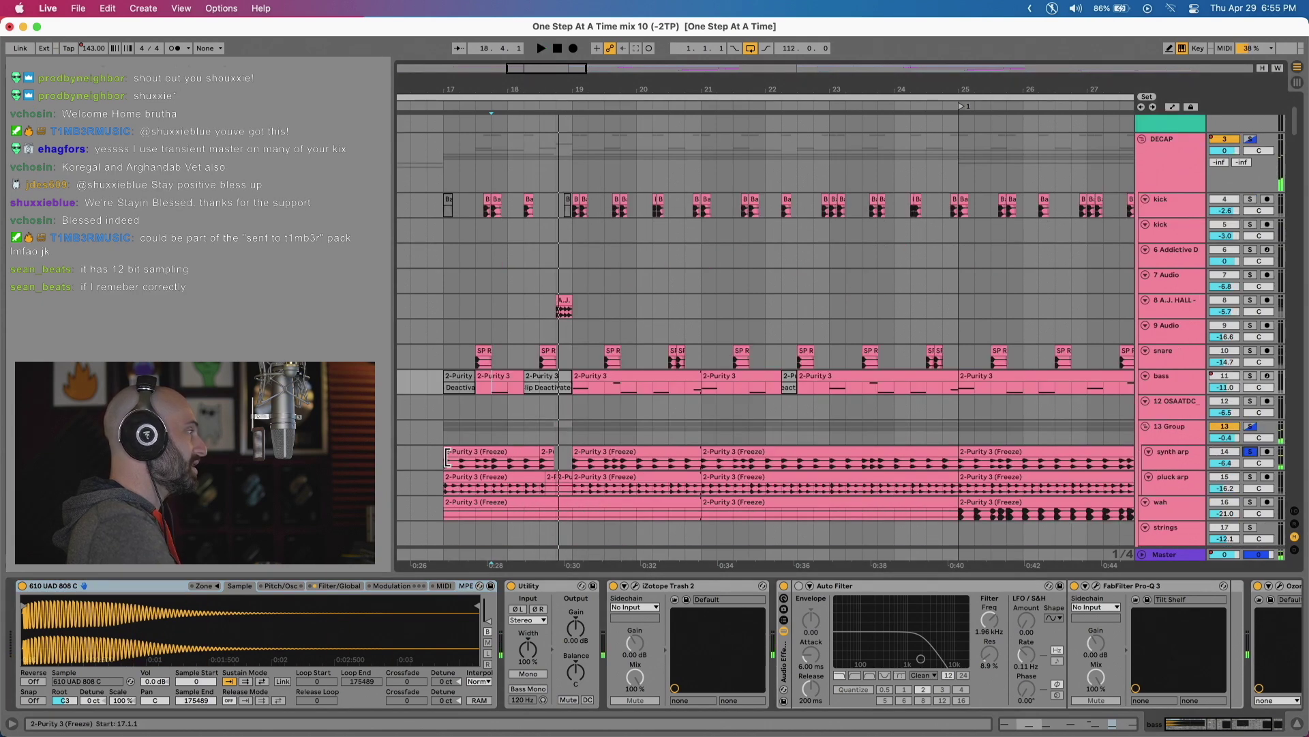
{"action": "left_click", "coordinate": [446, 464]}
{"action": "left_click", "coordinate": [445, 464]}
{"action": "key", "text": "space"}
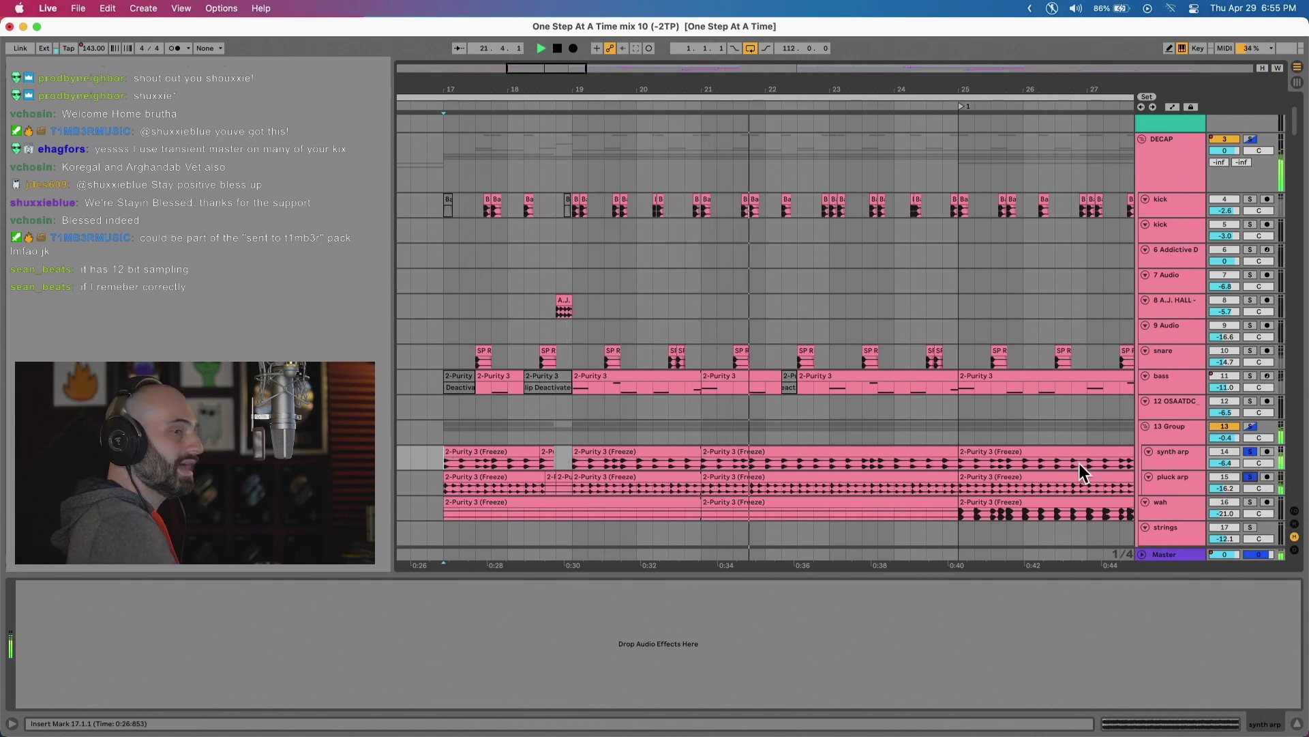
{"action": "left_click", "coordinate": [978, 478]}
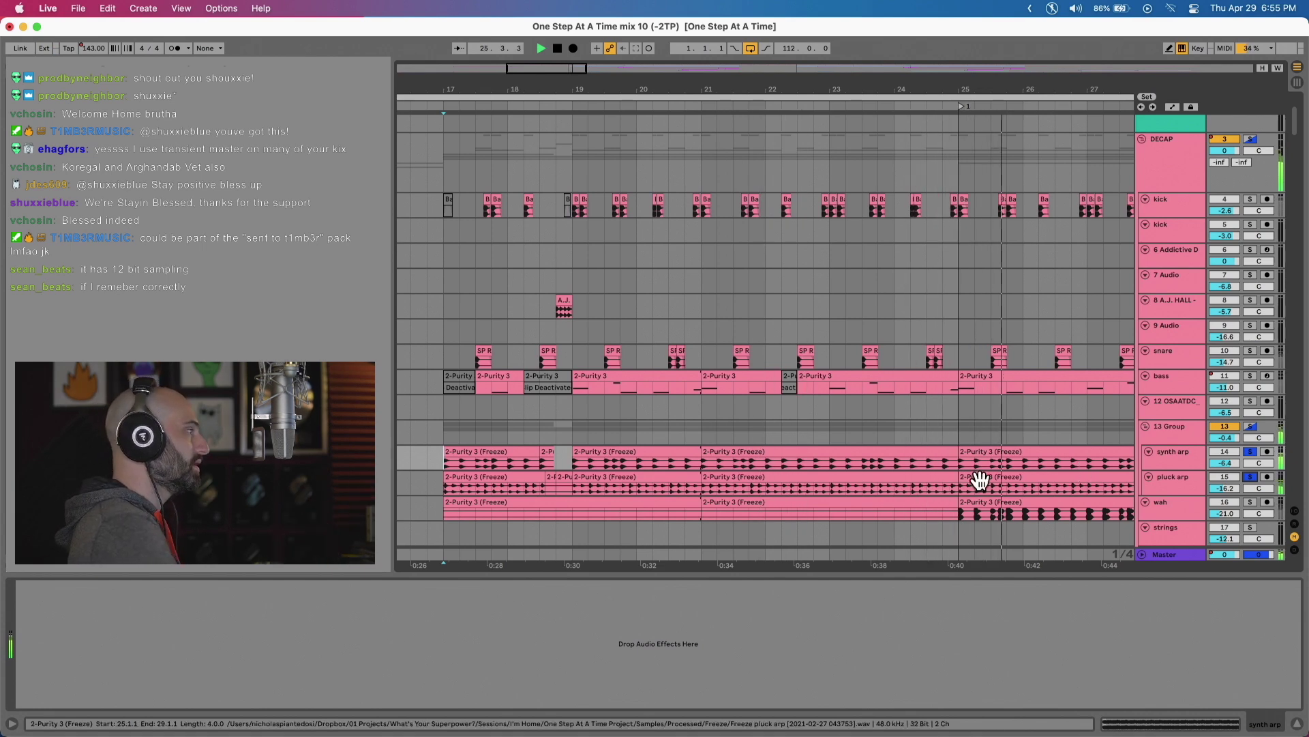
Add the wah track to the soloed arps, and audition the wah alone from bar 25.
{"action": "scroll", "coordinate": [1054, 485], "scroll_direction": "down", "scroll_amount": 1}
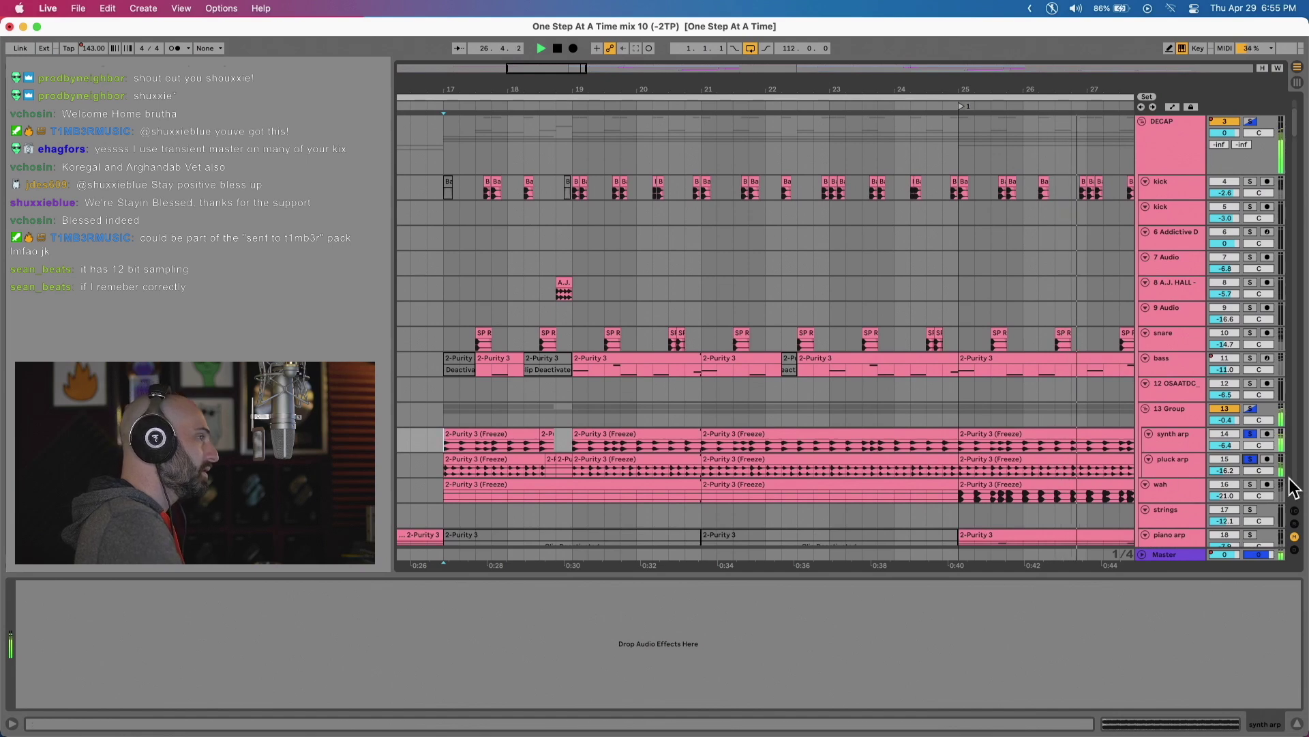
{"action": "left_click", "coordinate": [1250, 486]}
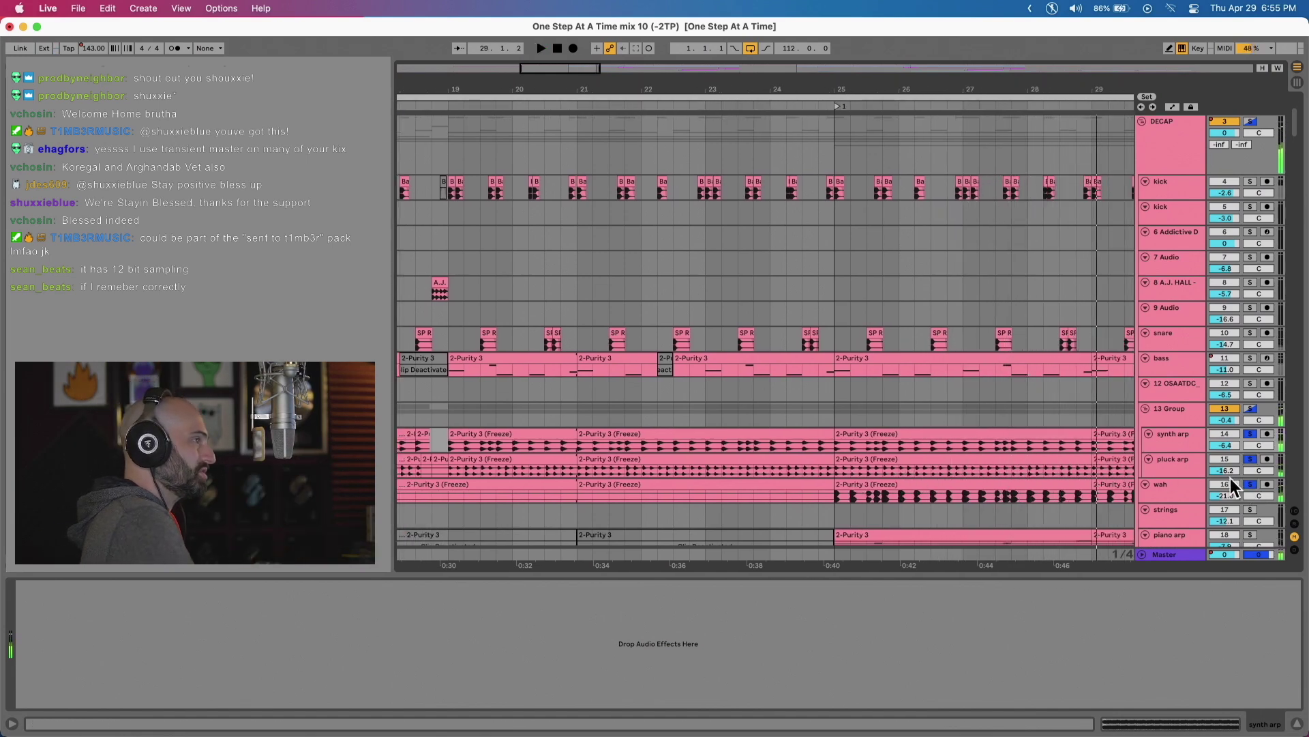
{"action": "left_click", "coordinate": [1252, 484]}
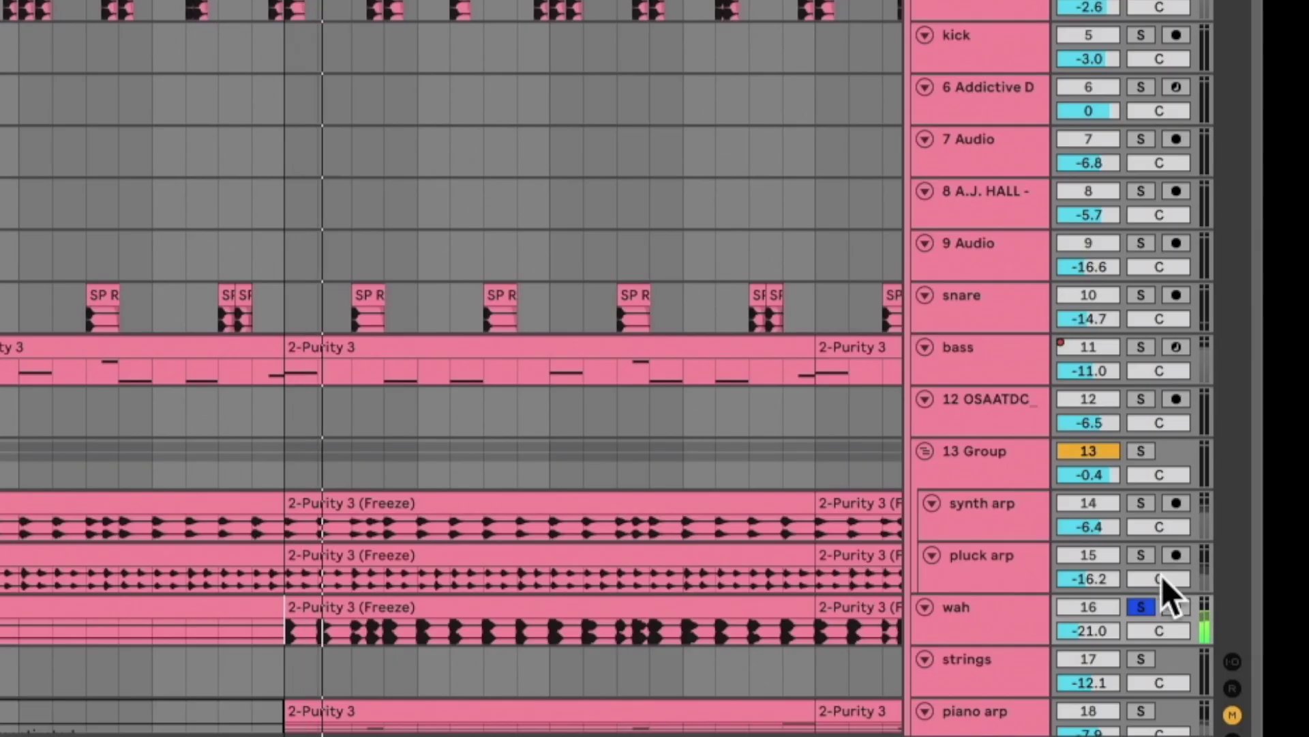
Solo the pluck arp and synth arp for comparison, and play both together with the wah from bar 25.
{"action": "left_click", "coordinate": [1140, 554]}
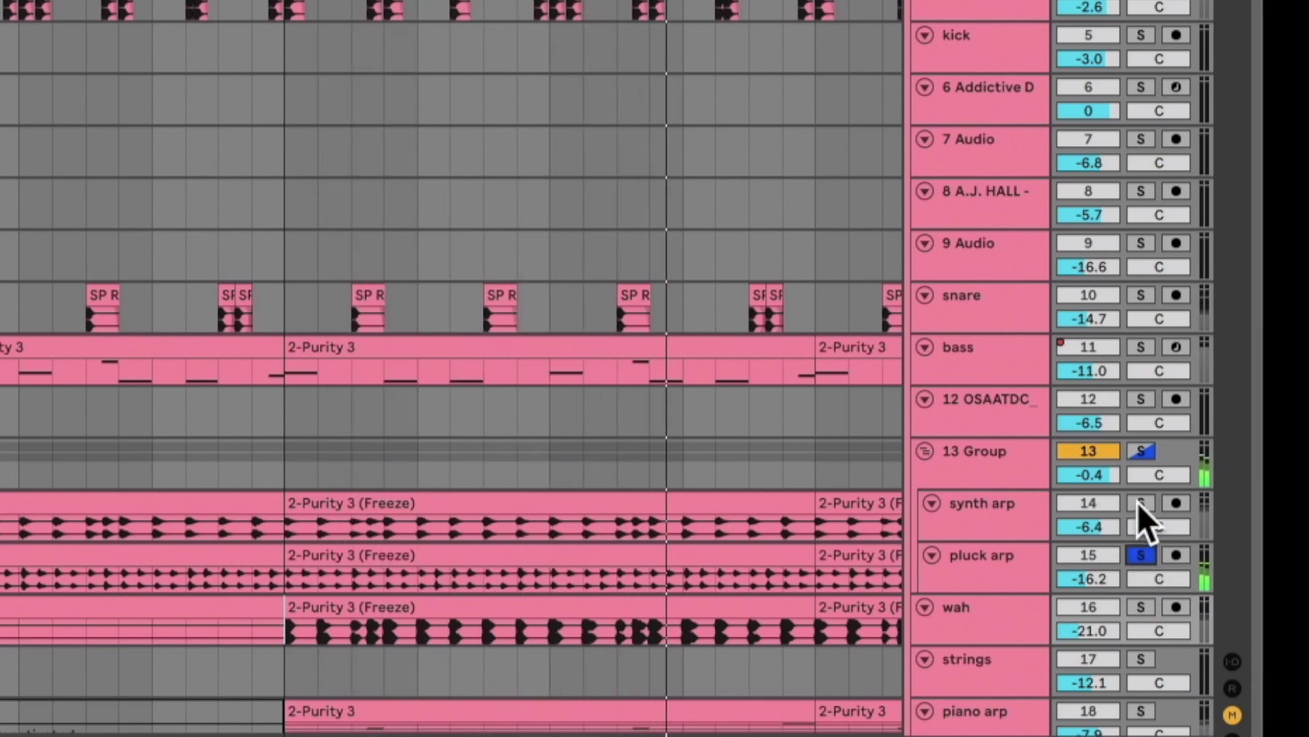
{"action": "left_click", "coordinate": [1138, 505]}
{"action": "left_click", "coordinate": [1134, 552]}
{"action": "left_click", "coordinate": [1251, 485]}
{"action": "key", "text": "space"}
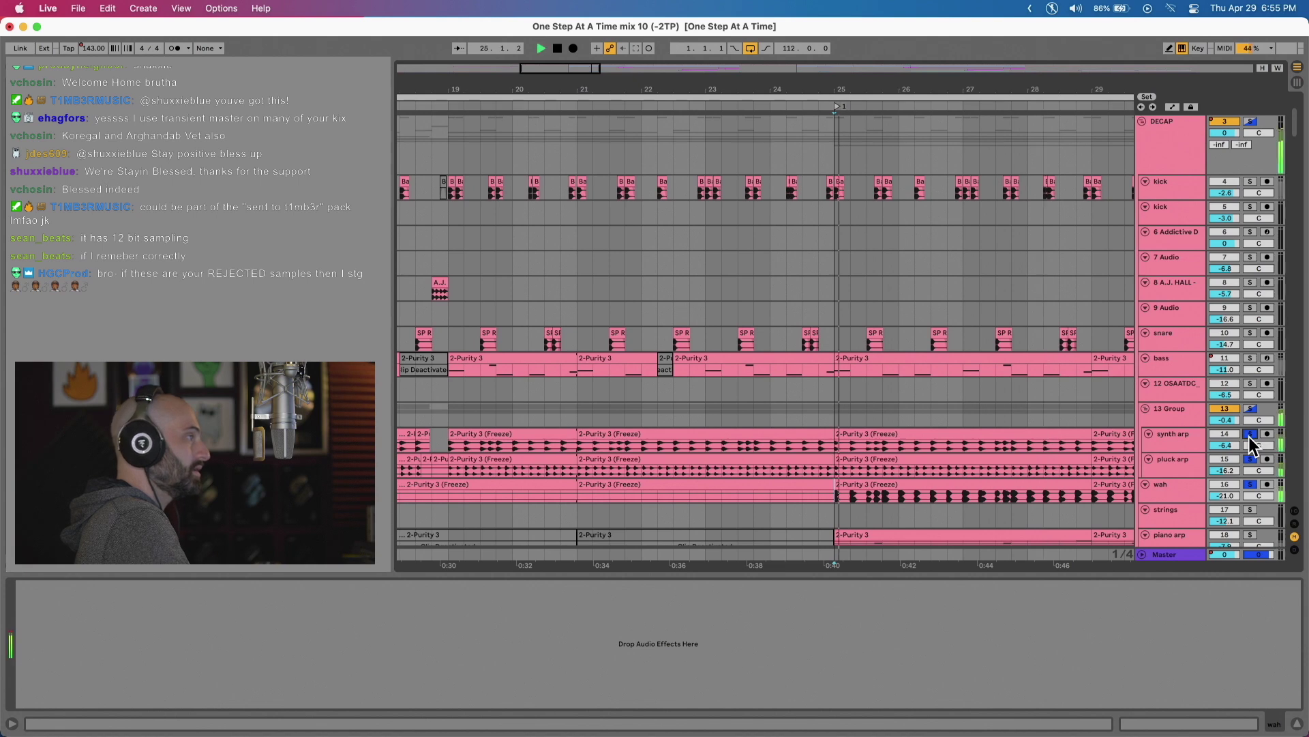
Solo the piano arp track, display its device chain with the LABS instrument, and cue playback at bar 25.
{"action": "scroll", "coordinate": [887, 374], "scroll_direction": "down", "scroll_amount": 5}
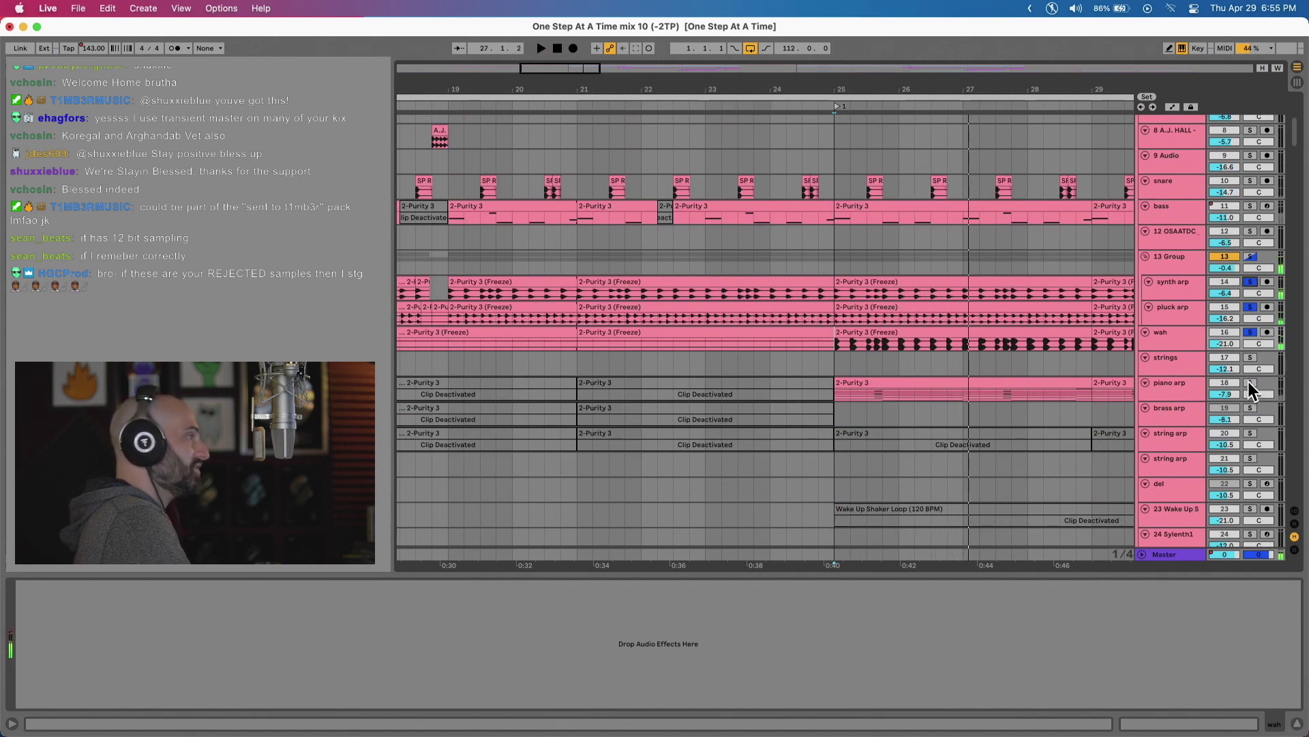
{"action": "left_click", "coordinate": [1187, 390]}
{"action": "left_click", "coordinate": [251, 588]}
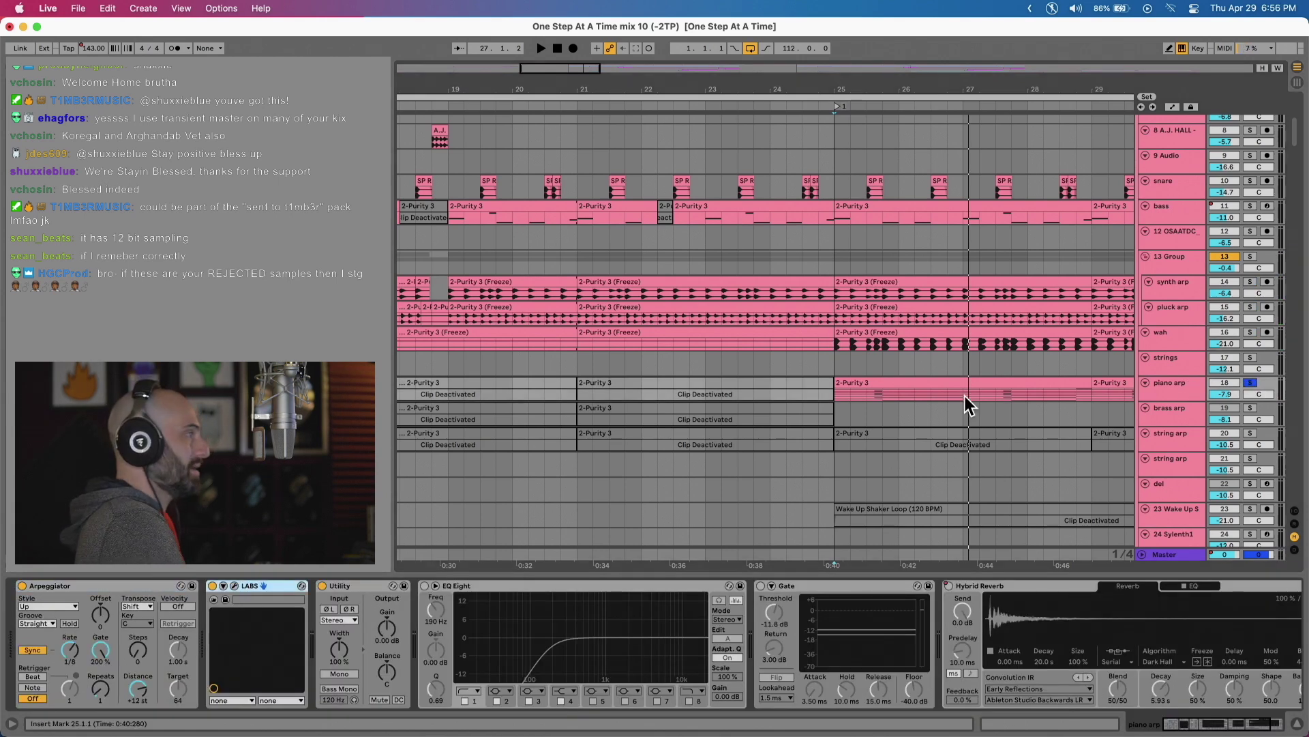
{"action": "key", "text": "space"}
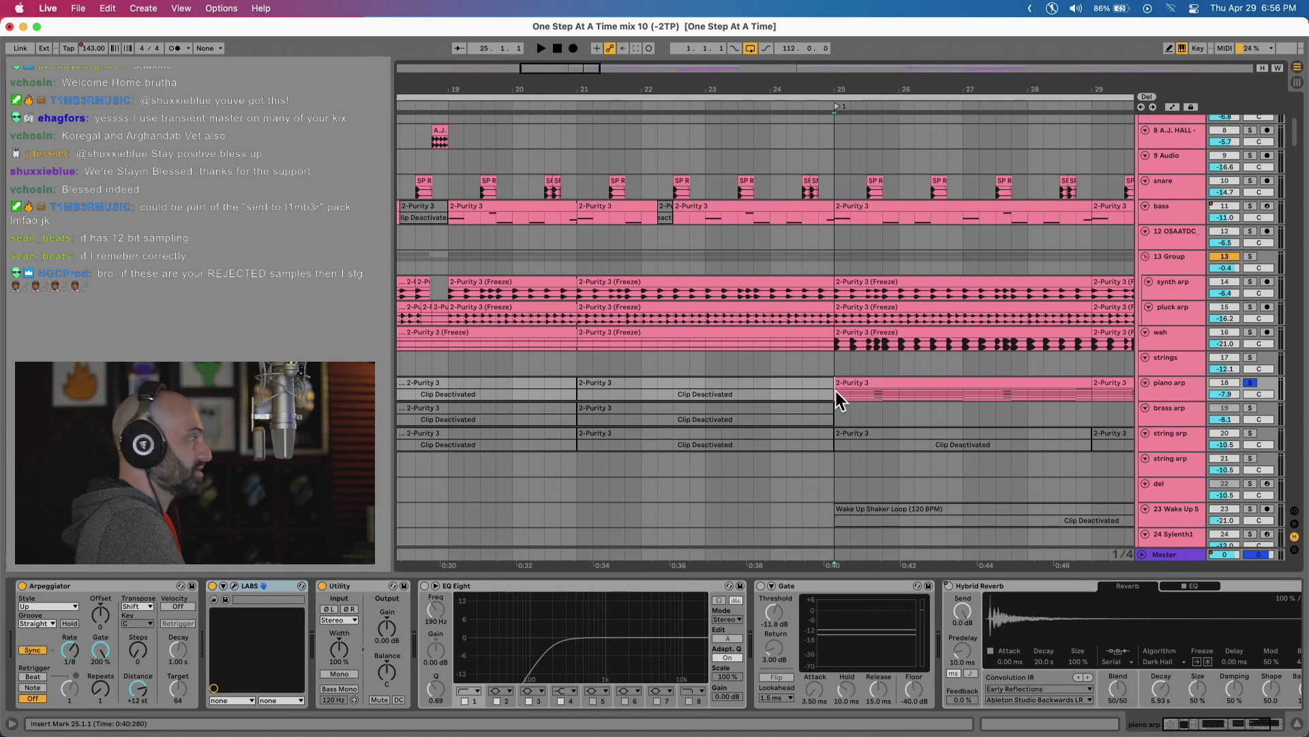
Play the piano arp from bar 25 with its Arpeggiator turned off, and turn the Arpeggiator back on to compare.
{"action": "left_click", "coordinate": [22, 586]}
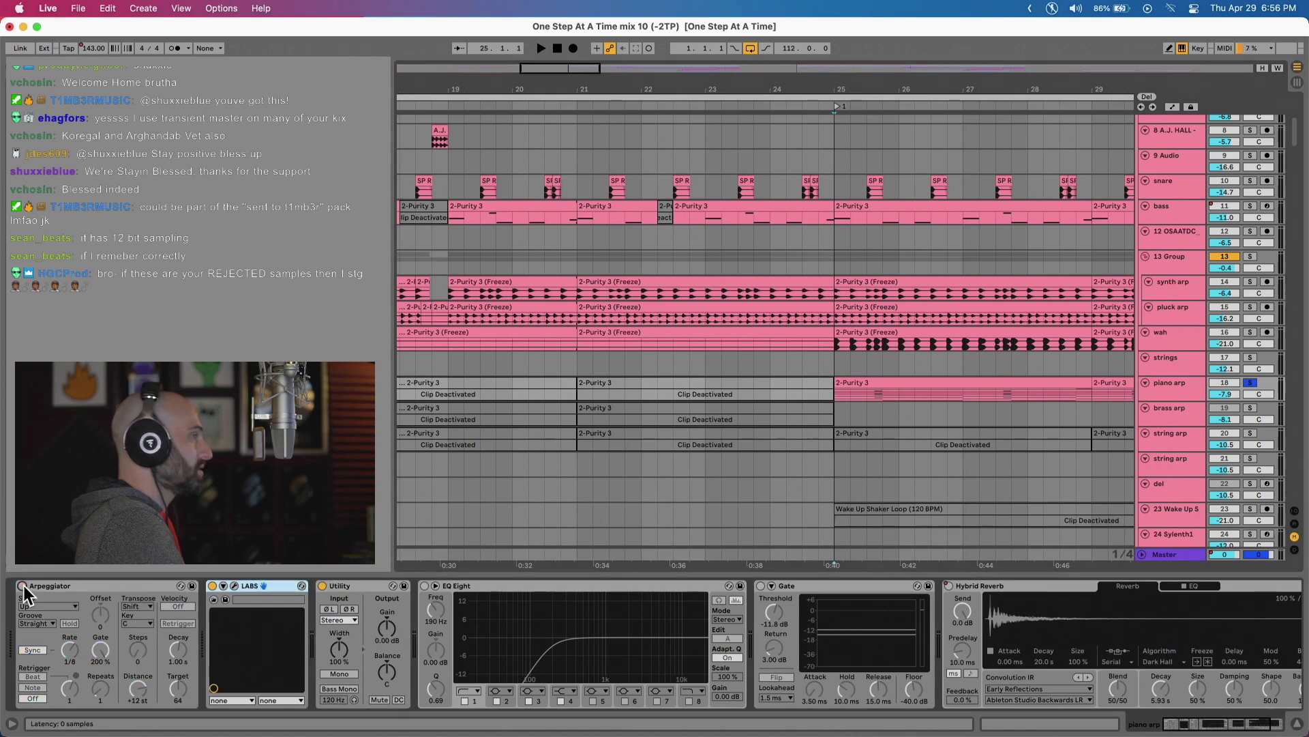
{"action": "key", "text": "space"}
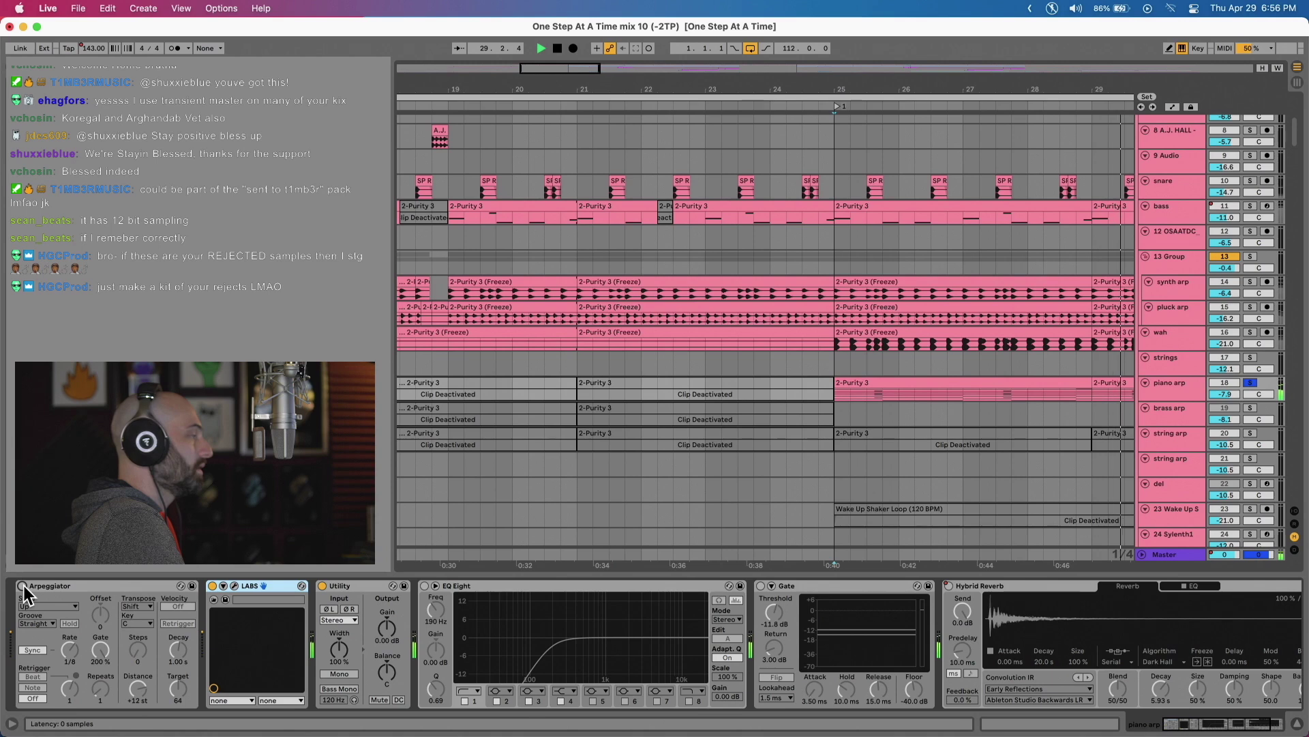
{"action": "left_click", "coordinate": [23, 585]}
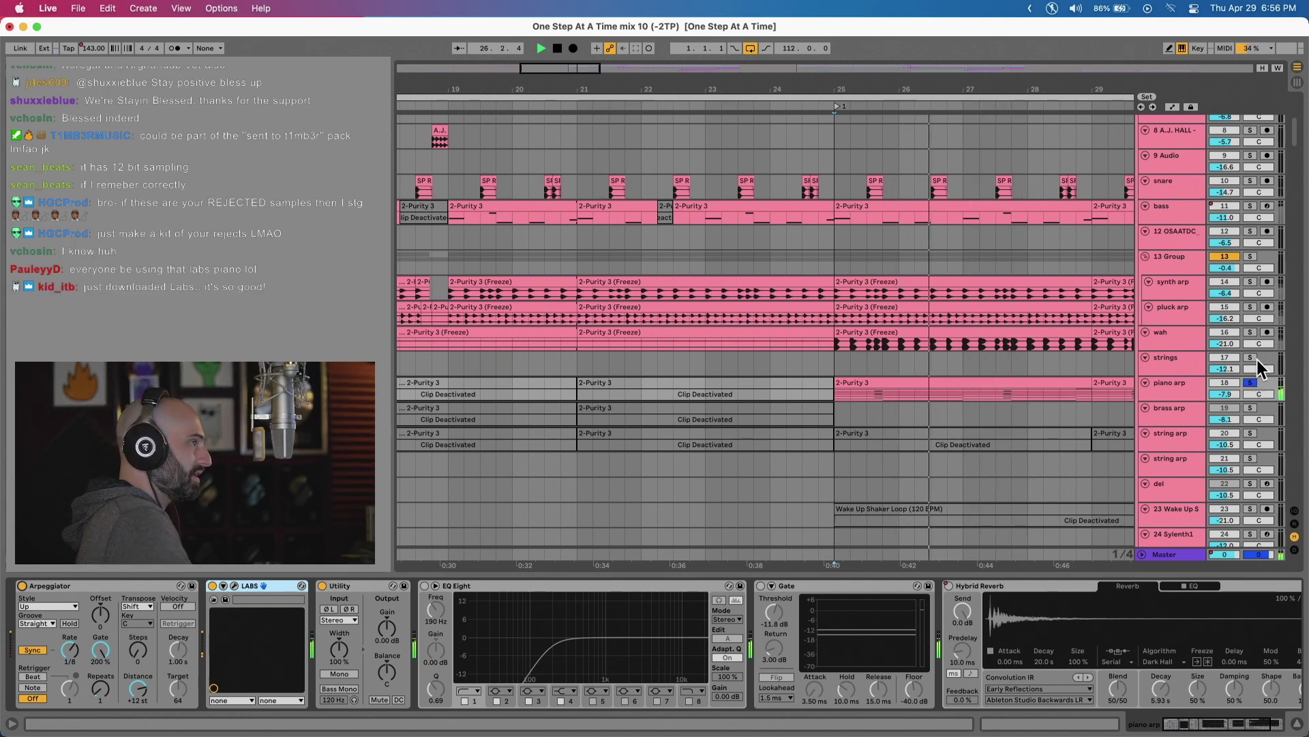
Add the wah, pluck arp and synth arp tracks to the soloed piano arp during playback.
{"action": "left_click", "coordinate": [1251, 332]}
{"action": "left_click", "coordinate": [1250, 307]}
{"action": "left_click", "coordinate": [1250, 281]}
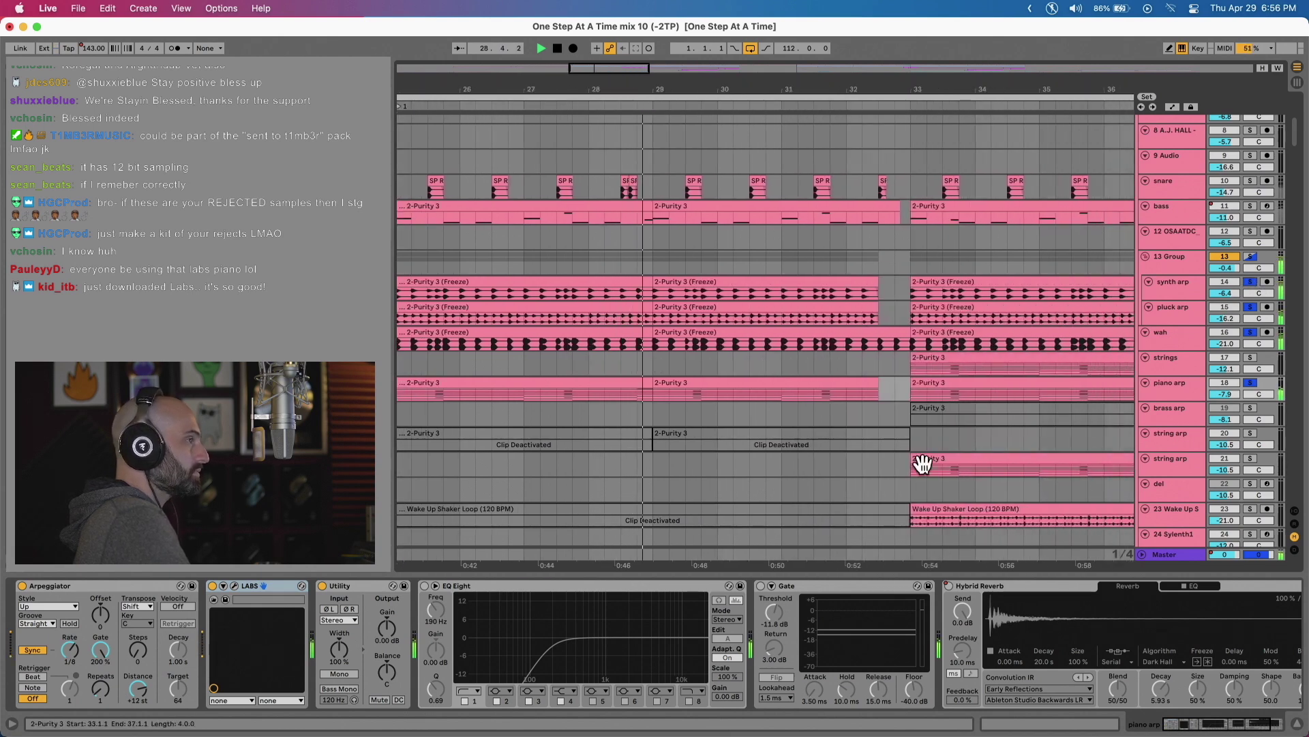
Play from bar 33 with the string arp (track 21), strings and Wake Up Shaker tracks added to the soloed arps.
{"action": "left_click", "coordinate": [1184, 466]}
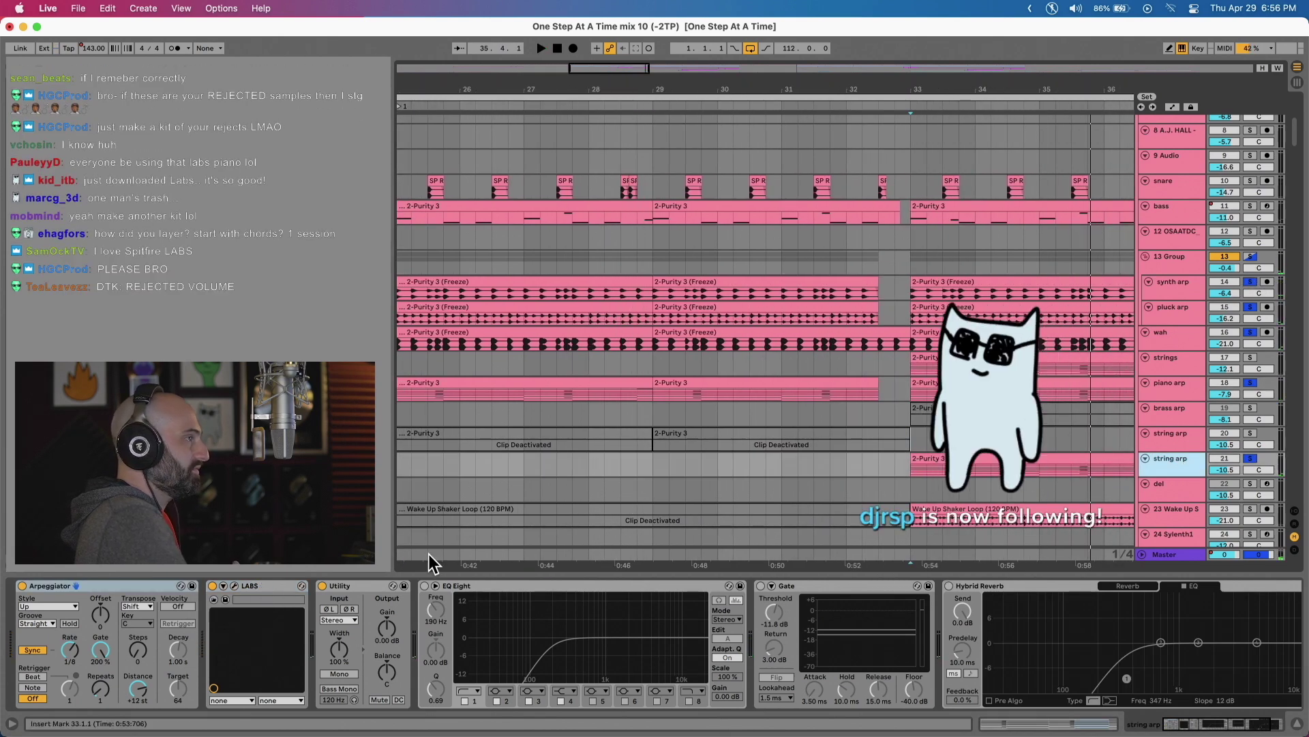
{"action": "key", "text": "space"}
{"action": "left_click", "coordinate": [1250, 357]}
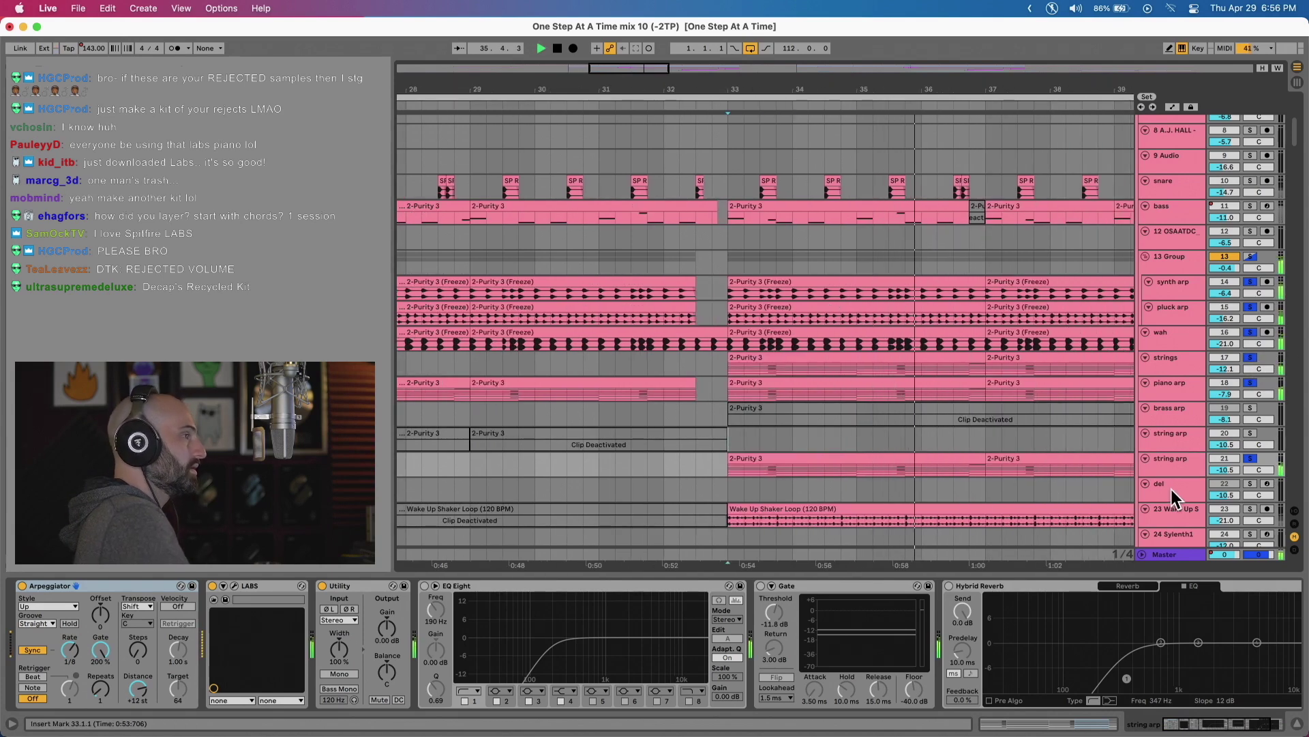
{"action": "left_click", "coordinate": [1249, 509]}
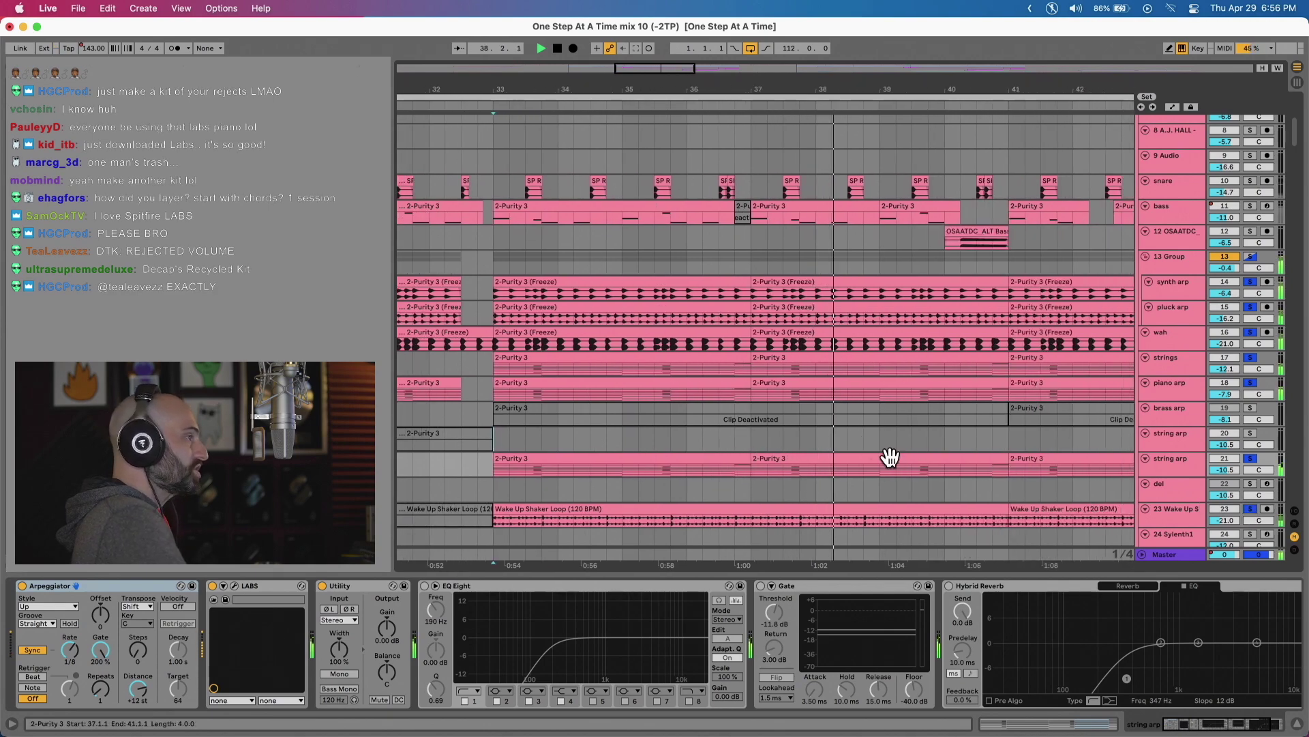
Solo the whole DECAP group in place of its individual tracks and look through its drum, bass and arp tracks during playback.
{"action": "scroll", "coordinate": [887, 453], "scroll_direction": "down", "scroll_amount": 10}
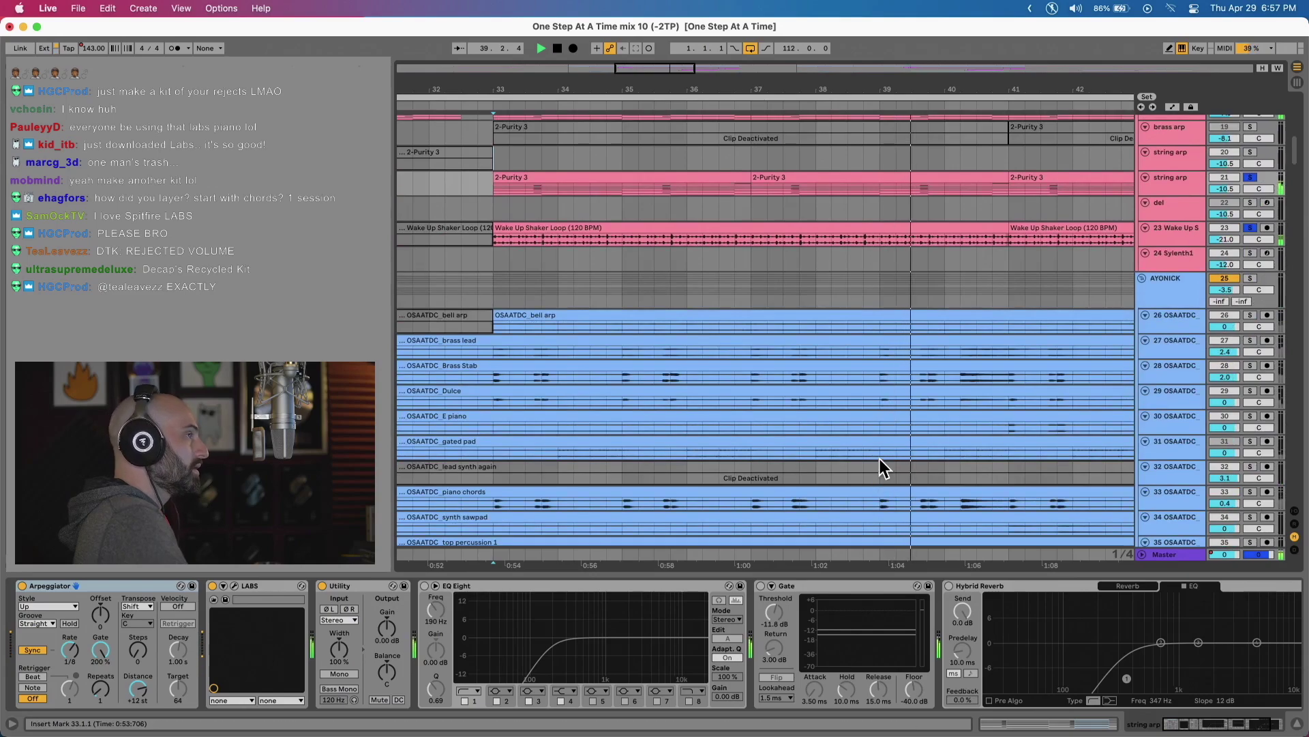
{"action": "scroll", "coordinate": [1103, 312], "scroll_direction": "up", "scroll_amount": 10}
{"action": "scroll", "coordinate": [1241, 341], "scroll_direction": "up", "scroll_amount": 12}
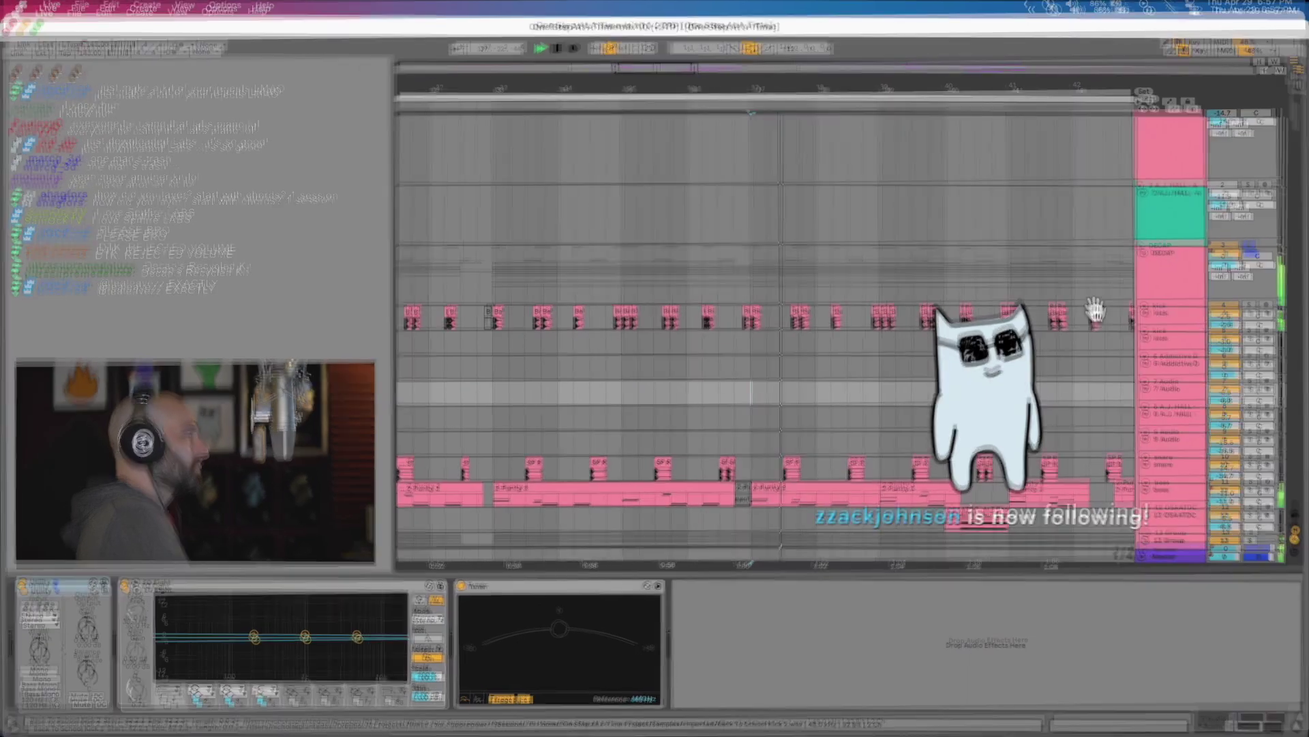
{"action": "scroll", "coordinate": [923, 350], "scroll_direction": "down", "scroll_amount": 10}
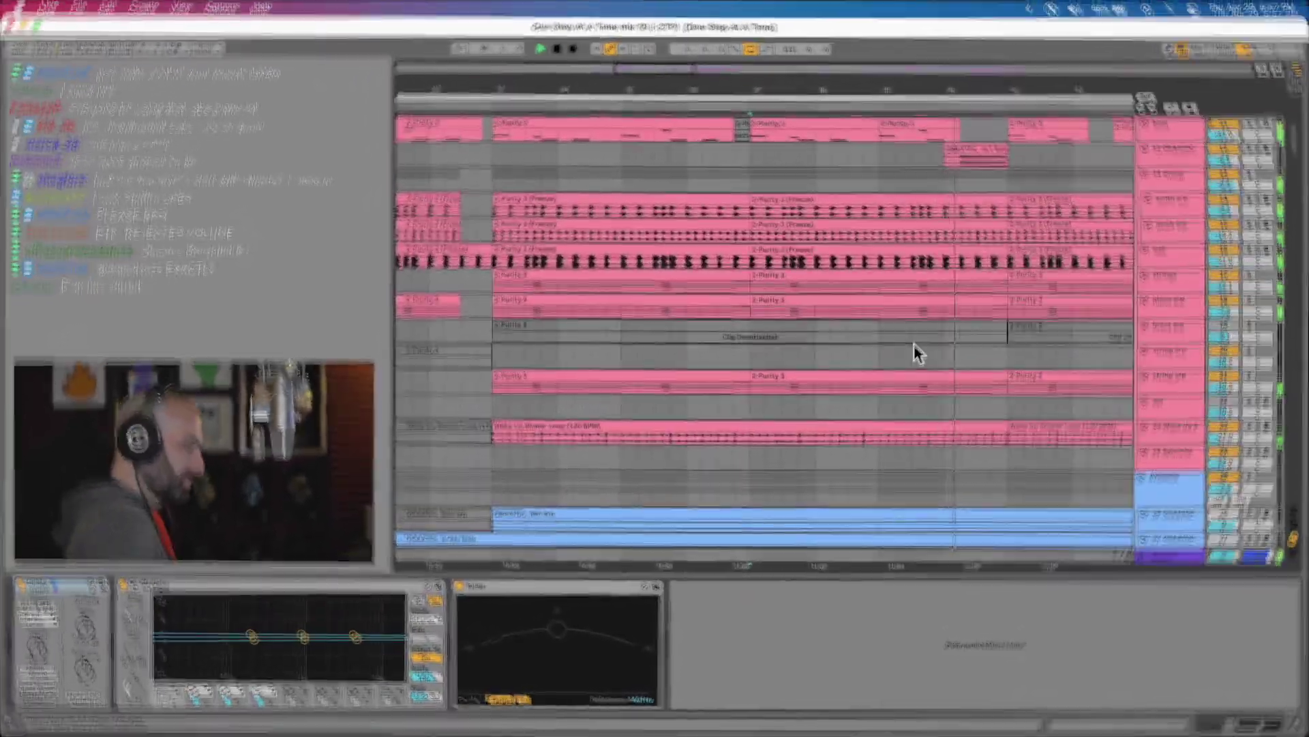
{"action": "scroll", "coordinate": [915, 345], "scroll_direction": "down", "scroll_amount": 5}
{"action": "scroll", "coordinate": [915, 345], "scroll_direction": "down", "scroll_amount": 3}
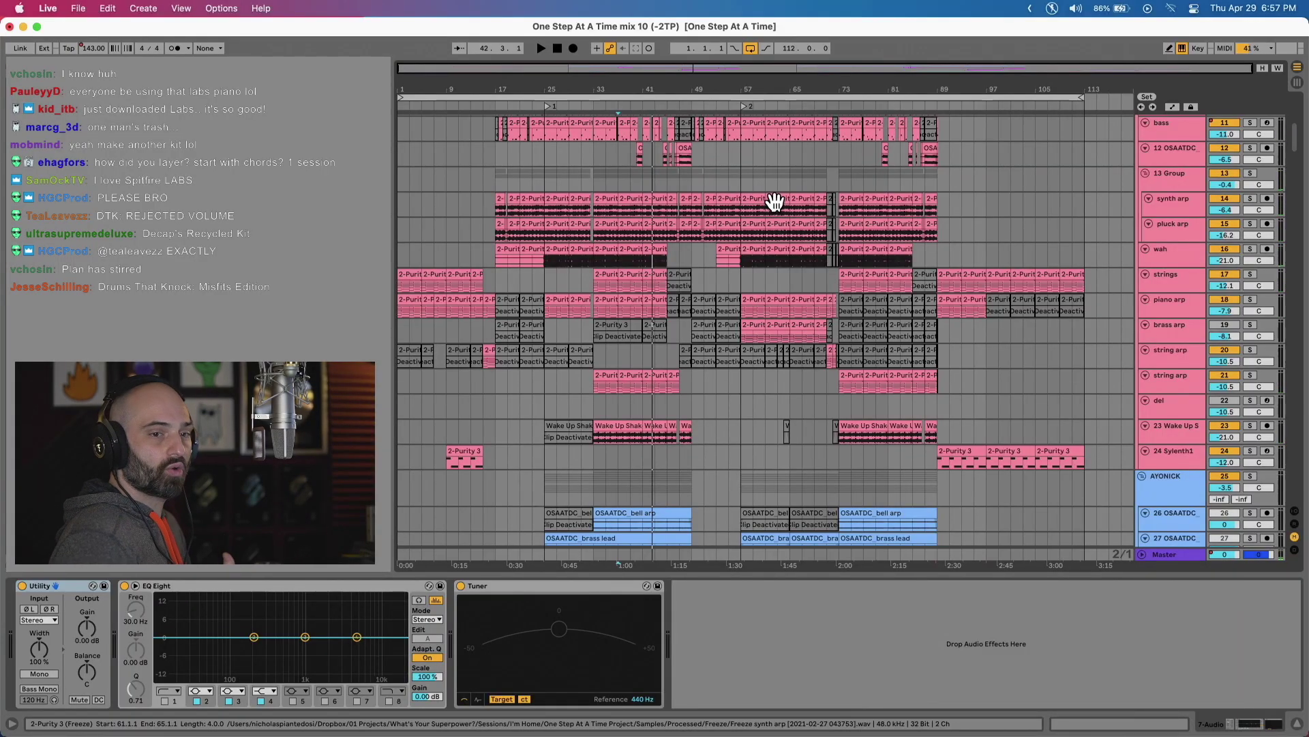
Solo the AYONICK group alone and play it from bar 33.
{"action": "scroll", "coordinate": [774, 201], "scroll_direction": "down", "scroll_amount": 5}
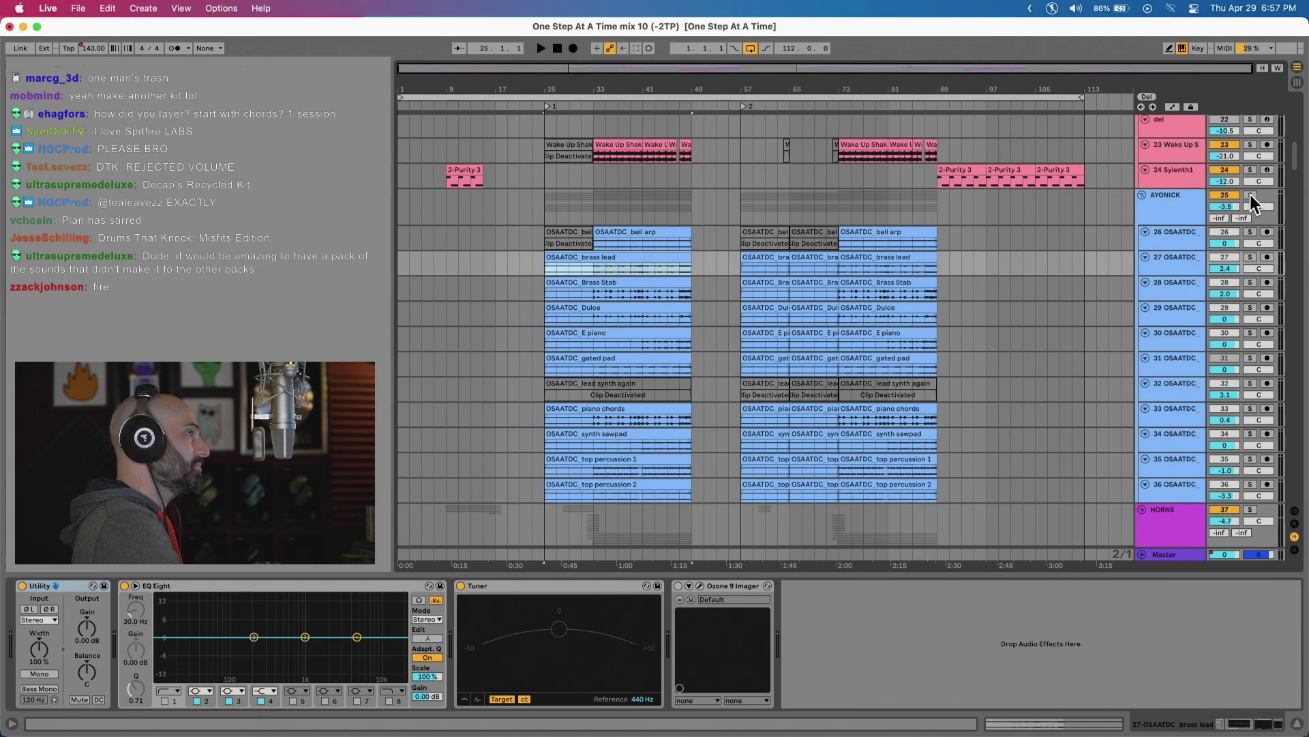
{"action": "left_click", "coordinate": [595, 269]}
{"action": "key", "text": "space"}
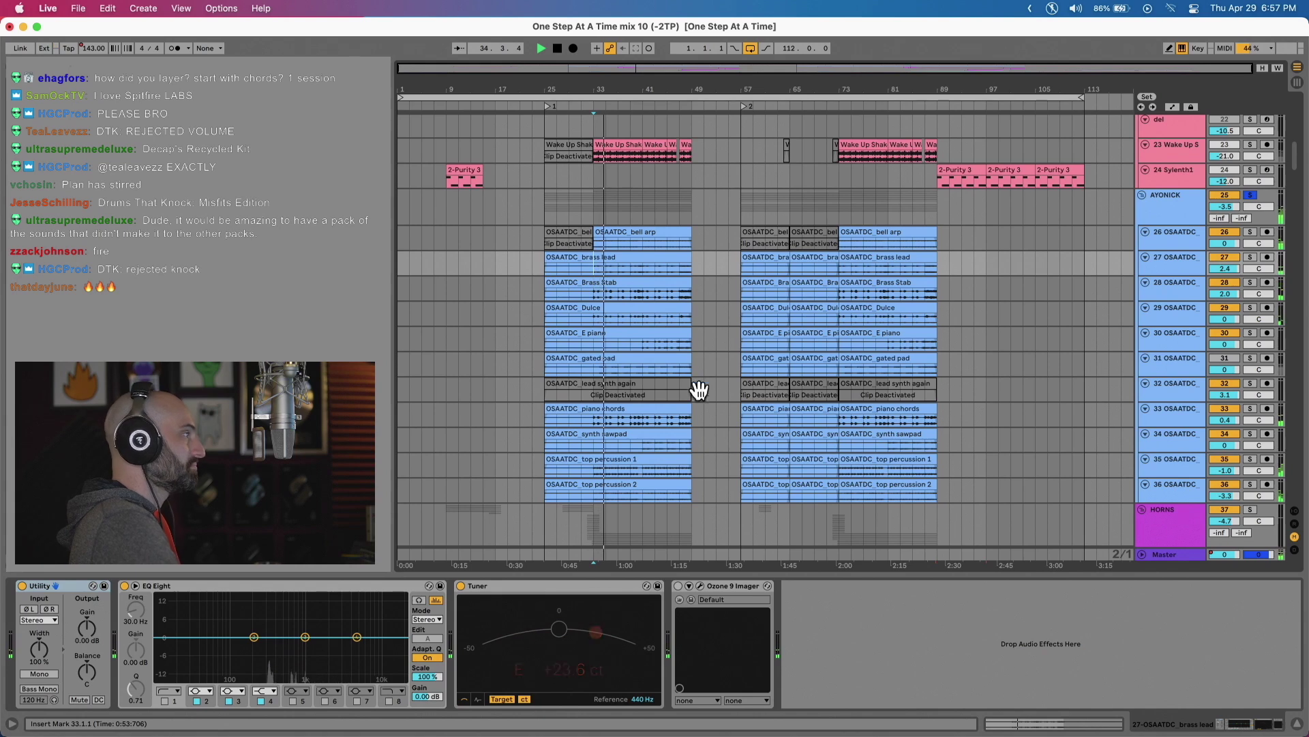
Activate the "lead synth again" clip starting at bar 25, listen to it within the AYONICK group, and stop playback.
{"action": "left_click", "coordinate": [660, 385]}
{"action": "key", "text": "0"}
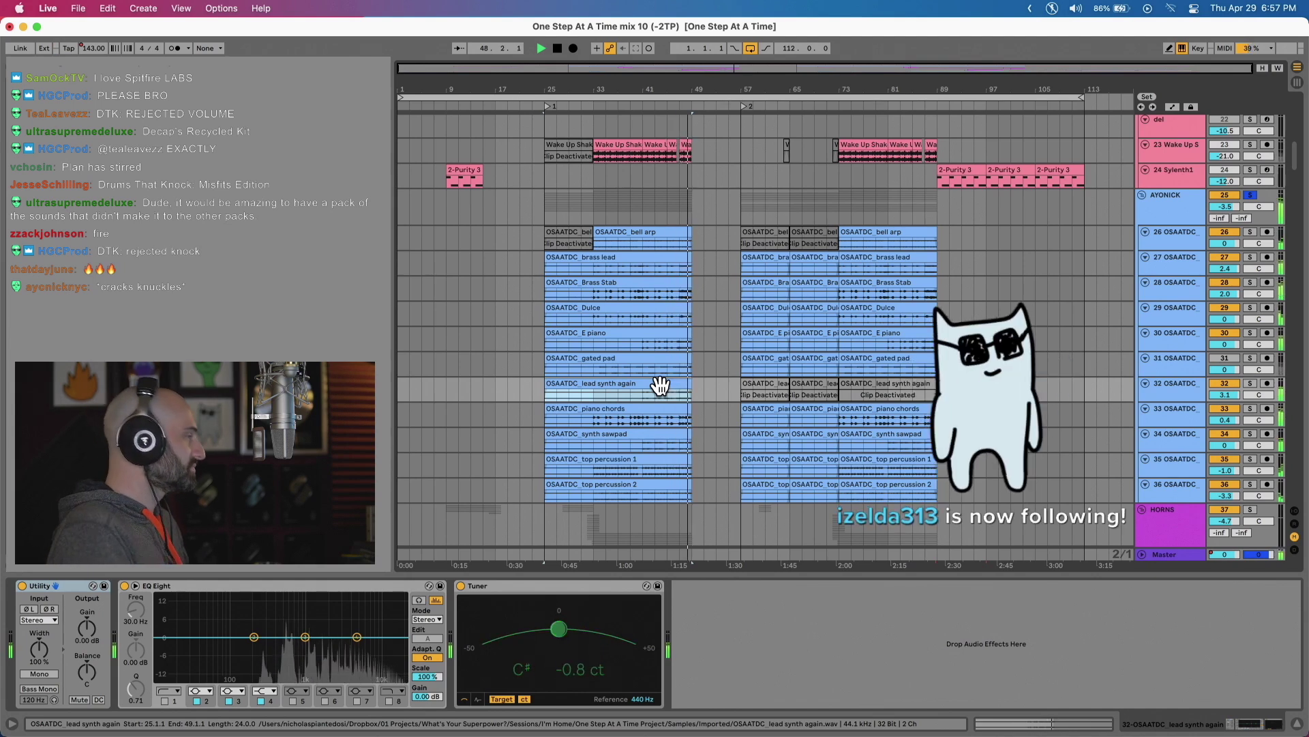
{"action": "key", "text": "space"}
Play the DECAP and AYONICK groups soloed together from bar 33, with the "lead synth again" clip deactivated.
{"action": "scroll", "coordinate": [1168, 295], "scroll_direction": "up", "scroll_amount": 10}
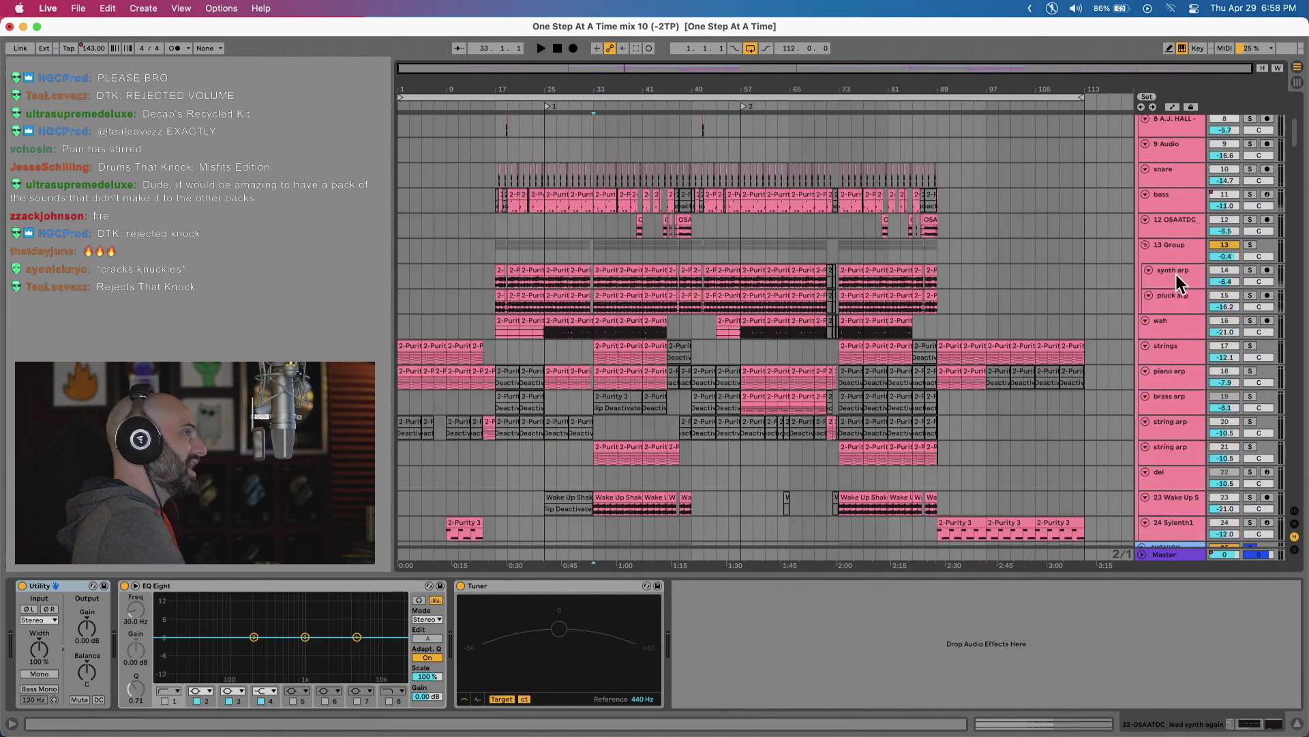
{"action": "key", "text": "space"}
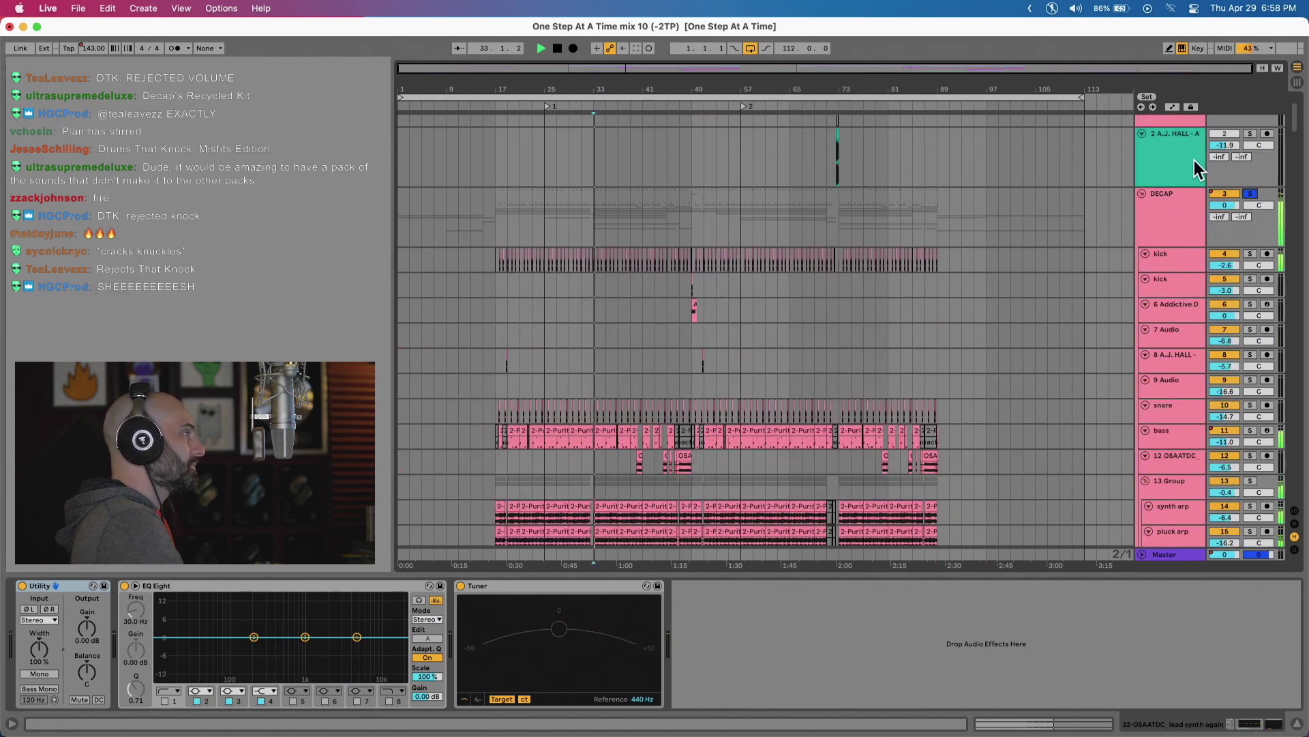
{"action": "scroll", "coordinate": [877, 341], "scroll_direction": "down", "scroll_amount": 10}
{"action": "scroll", "coordinate": [861, 325], "scroll_direction": "down", "scroll_amount": 1}
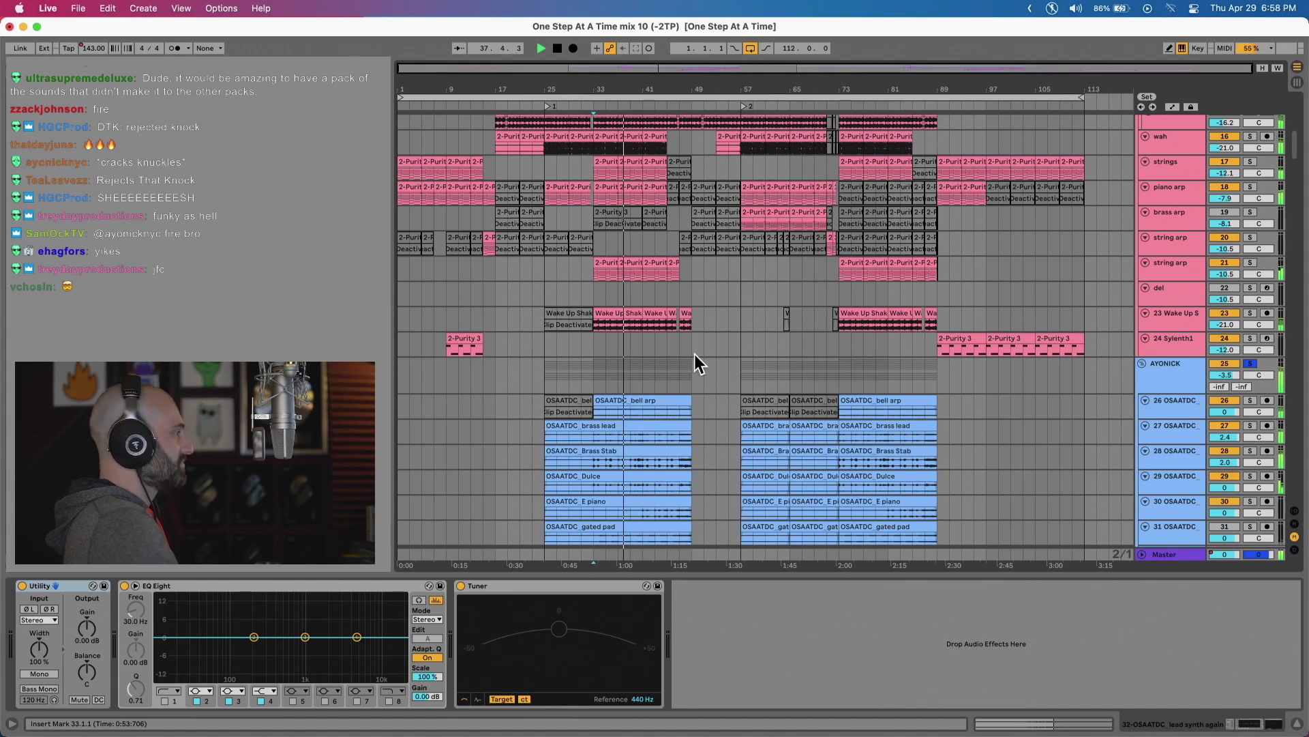
{"action": "scroll", "coordinate": [694, 354], "scroll_direction": "down", "scroll_amount": 9}
{"action": "scroll", "coordinate": [695, 354], "scroll_direction": "down", "scroll_amount": 6}
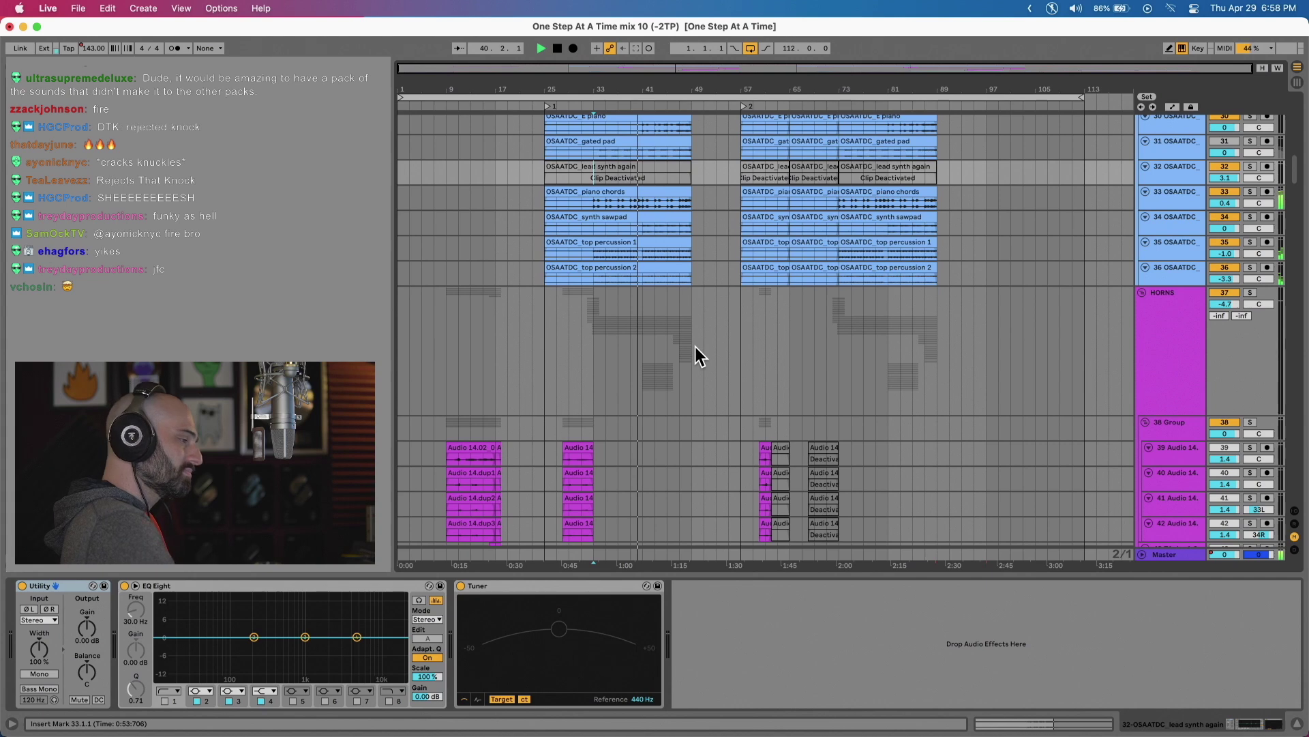
{"action": "left_click", "coordinate": [680, 169]}
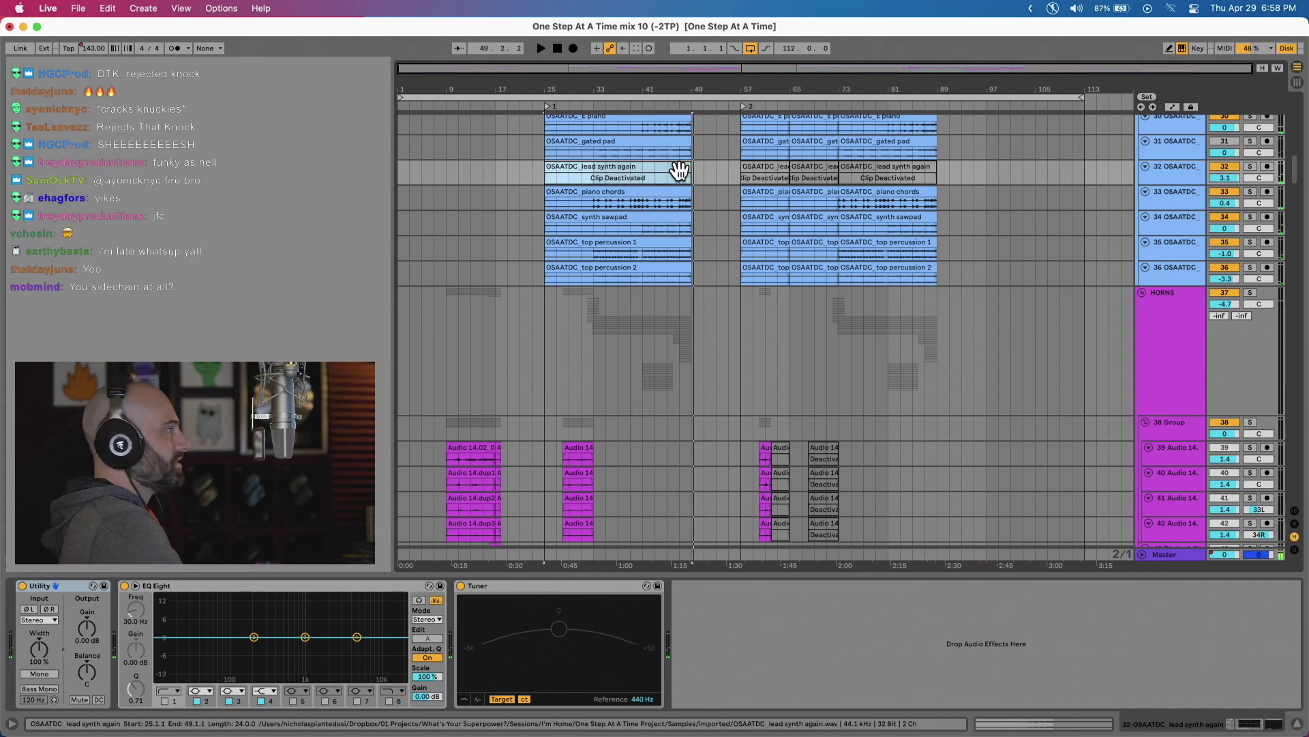
Display the HORNS group's device chain and look through the stacked horn tracks in its subgroups.
{"action": "scroll", "coordinate": [605, 371], "scroll_direction": "down", "scroll_amount": 5}
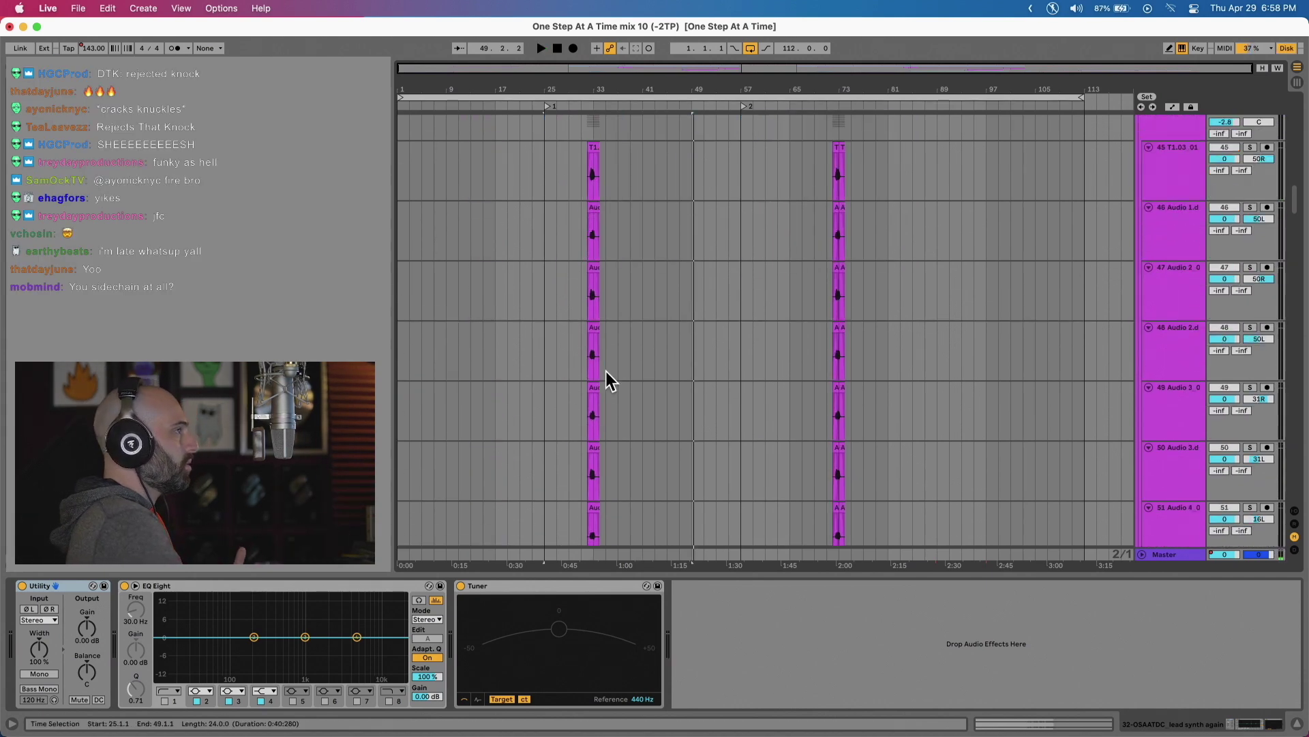
{"action": "scroll", "coordinate": [606, 371], "scroll_direction": "up", "scroll_amount": 5}
{"action": "left_click", "coordinate": [1184, 196]}
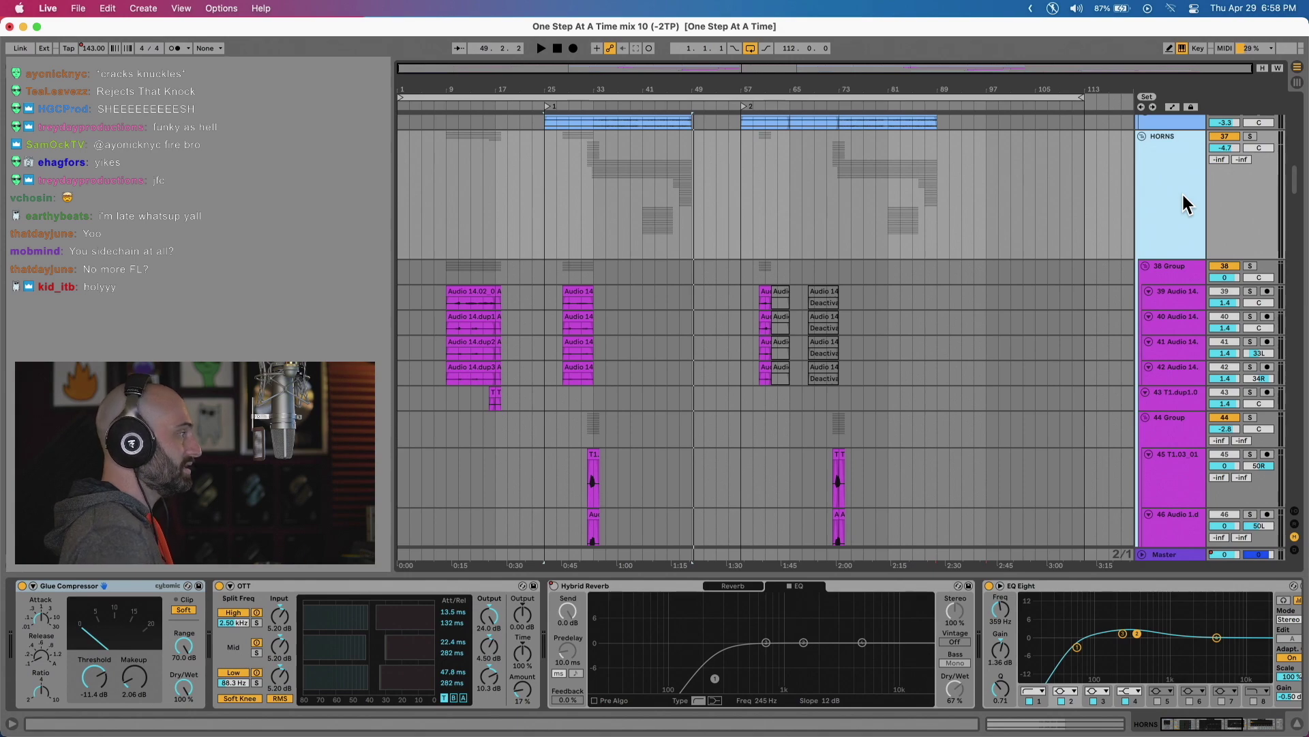
{"action": "scroll", "coordinate": [1105, 389], "scroll_direction": "down", "scroll_amount": 15}
{"action": "scroll", "coordinate": [1157, 416], "scroll_direction": "down", "scroll_amount": 20}
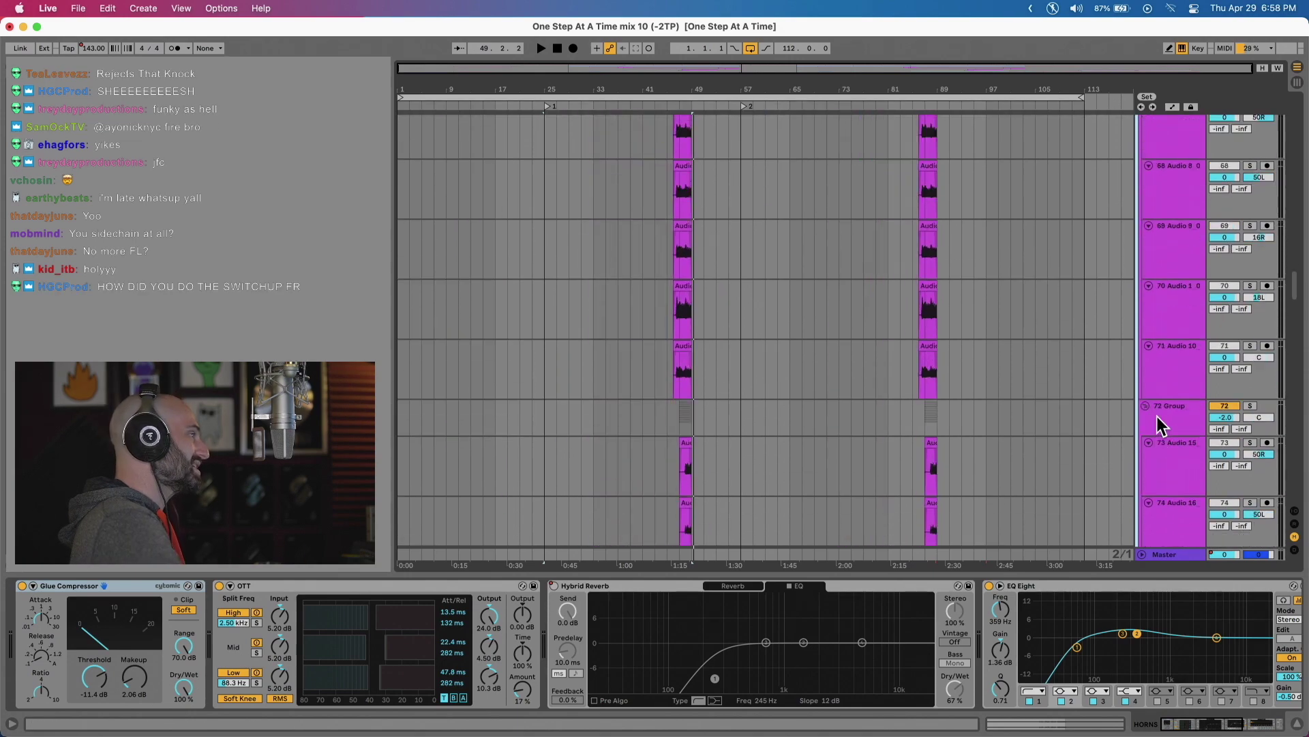
{"action": "scroll", "coordinate": [1156, 416], "scroll_direction": "up", "scroll_amount": 20}
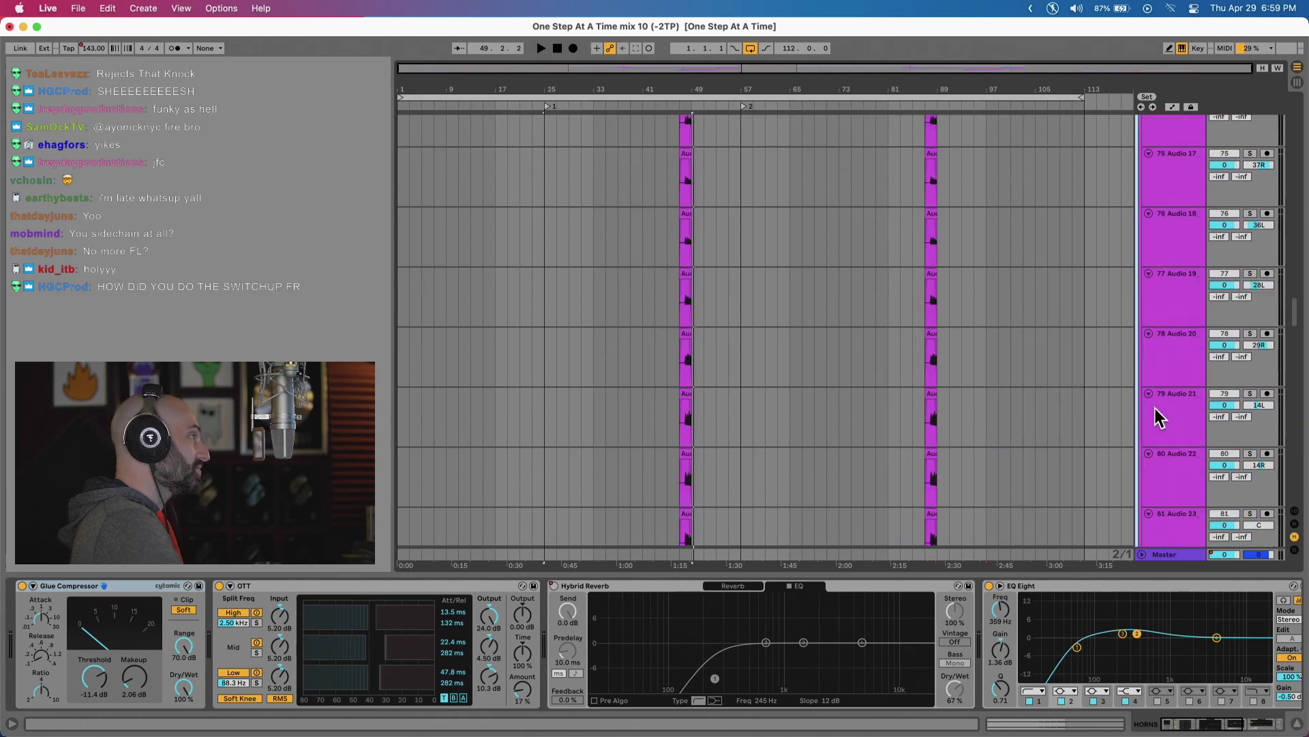
{"action": "scroll", "coordinate": [1153, 383], "scroll_direction": "up", "scroll_amount": 12}
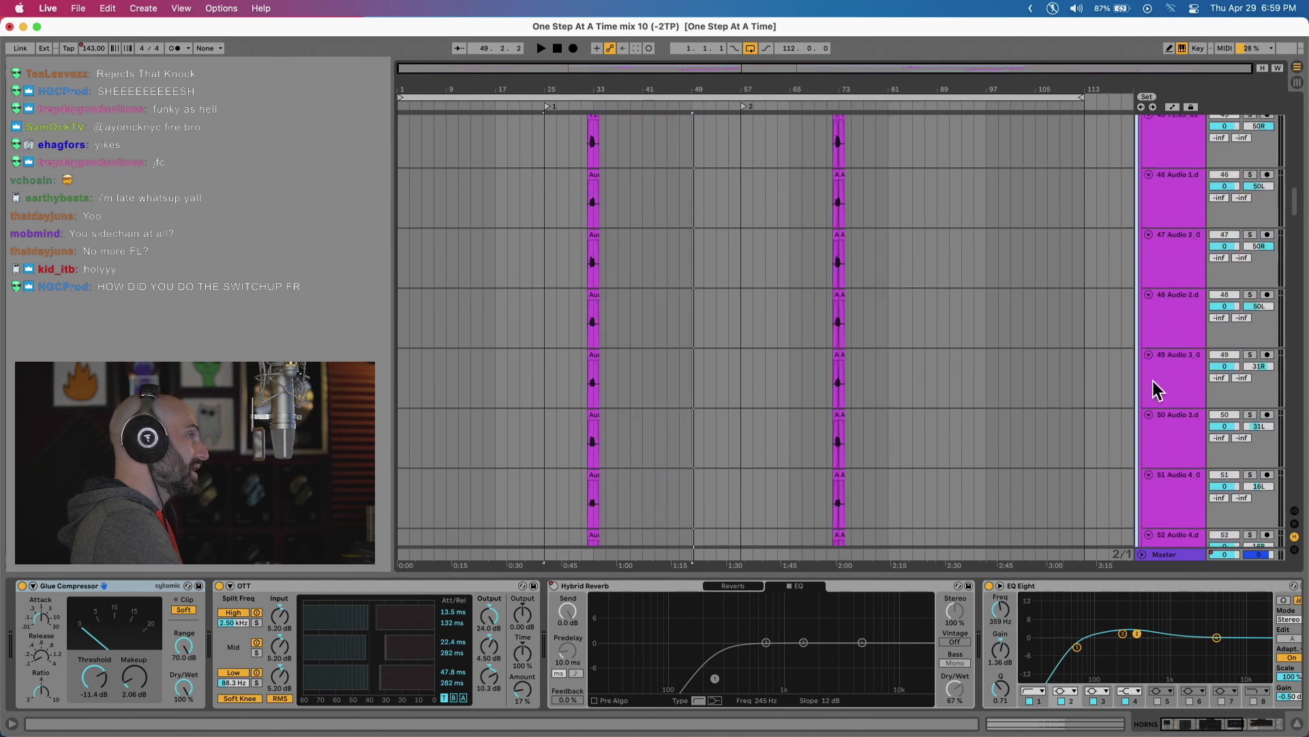
Solo the HORNS group, play it from bar 28, and follow its layered horn tracks through the arrangement.
{"action": "left_click", "coordinate": [1252, 258]}
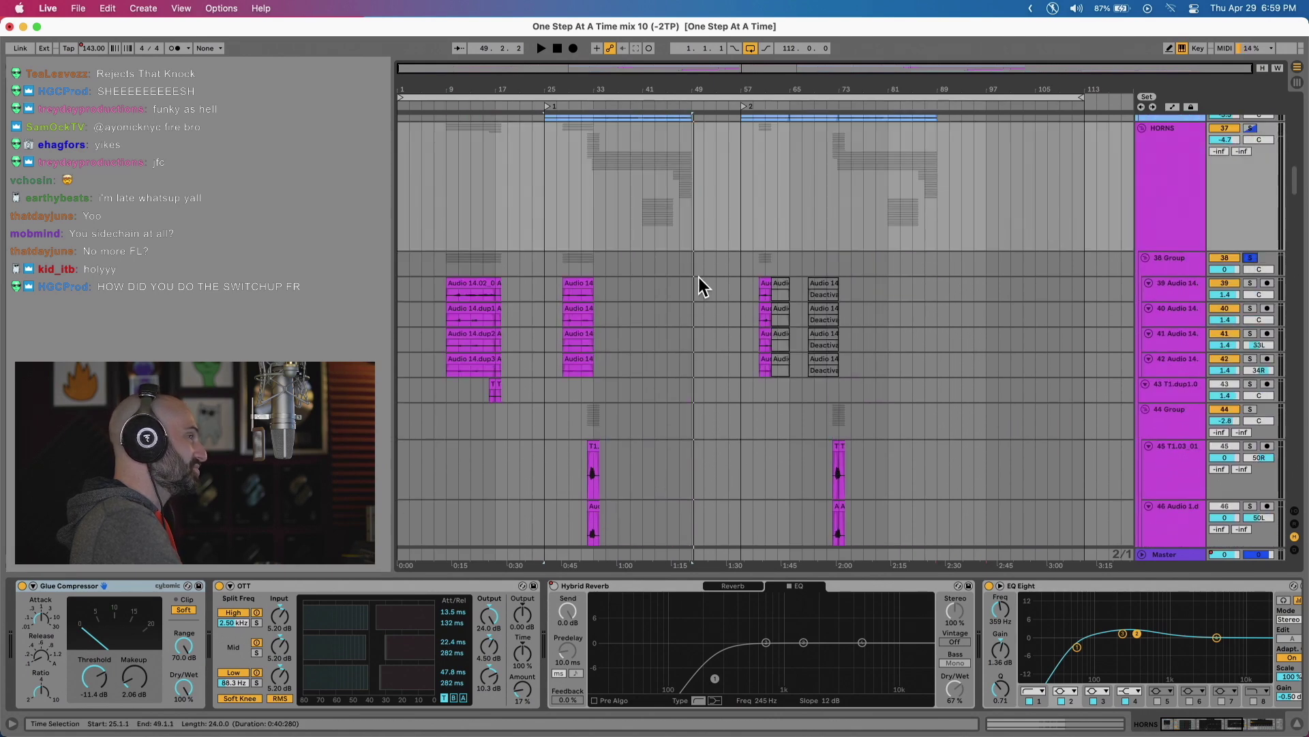
{"action": "left_click", "coordinate": [563, 295]}
{"action": "key", "text": "space"}
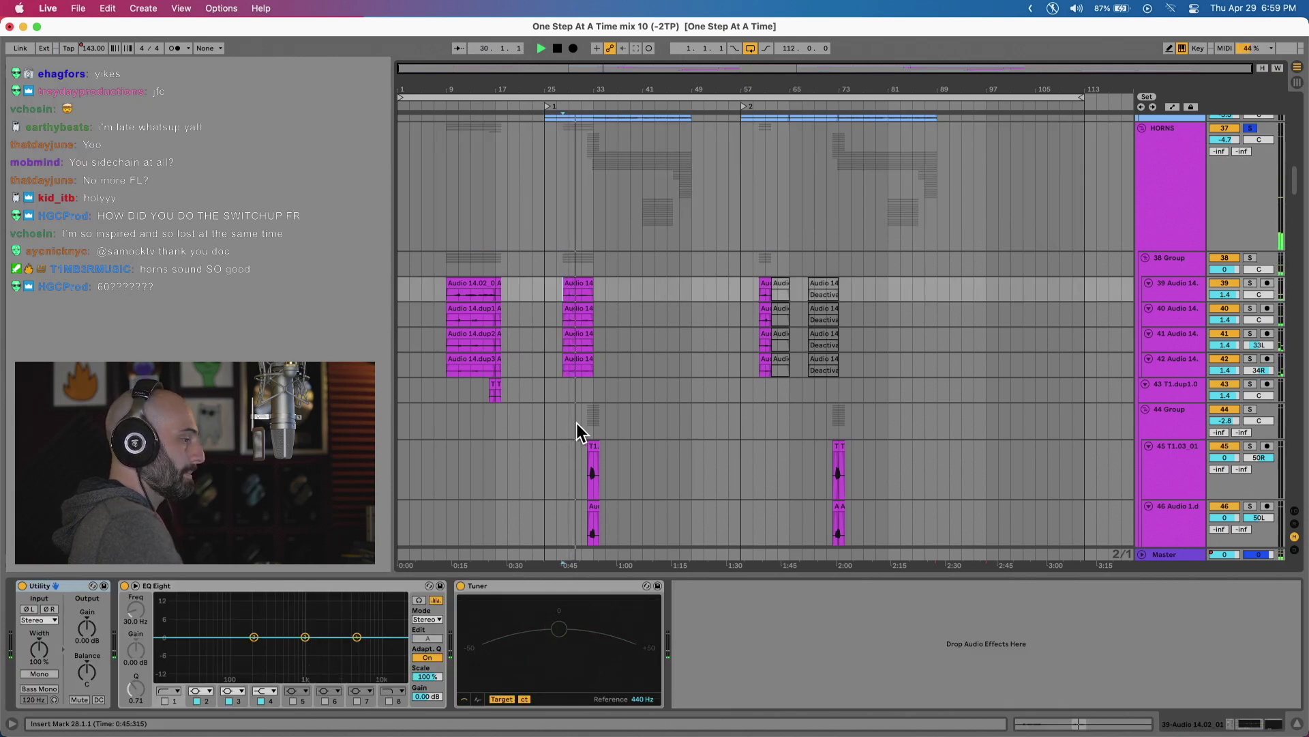
{"action": "scroll", "coordinate": [606, 464], "scroll_direction": "down", "scroll_amount": 15}
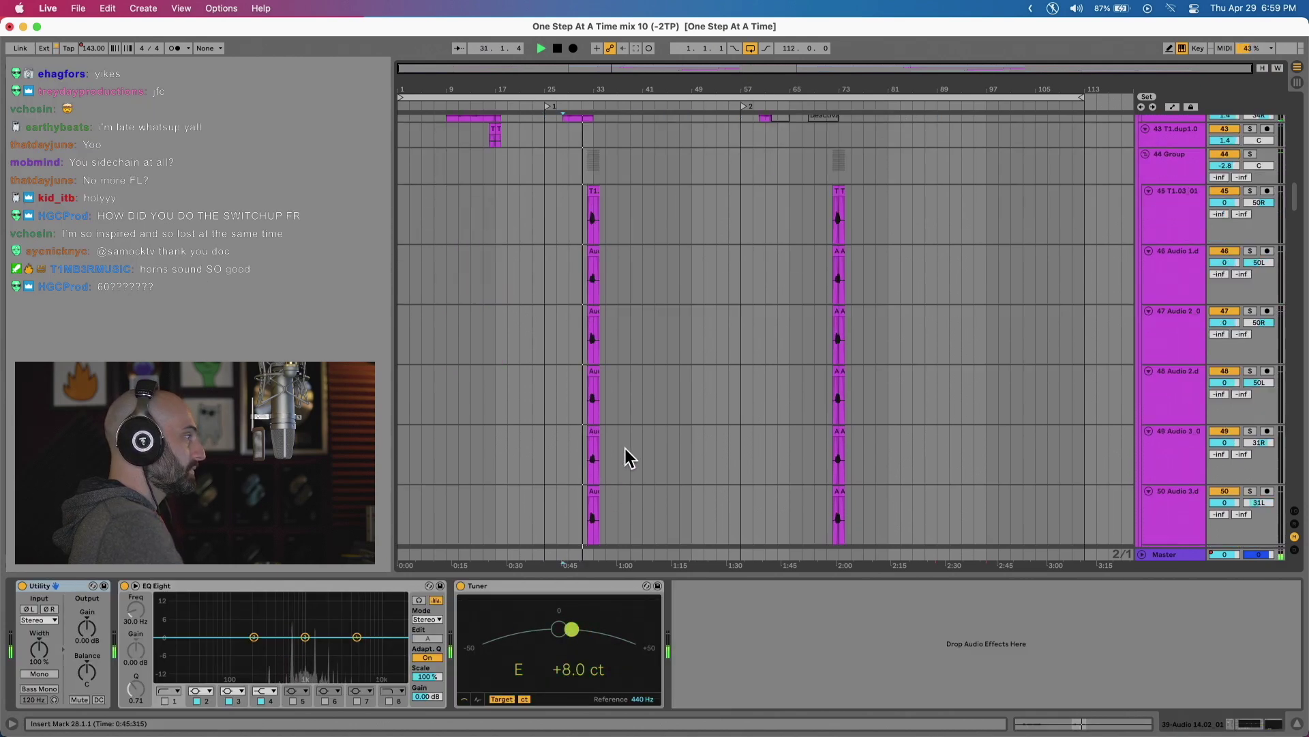
{"action": "scroll", "coordinate": [969, 259], "scroll_direction": "up", "scroll_amount": 10}
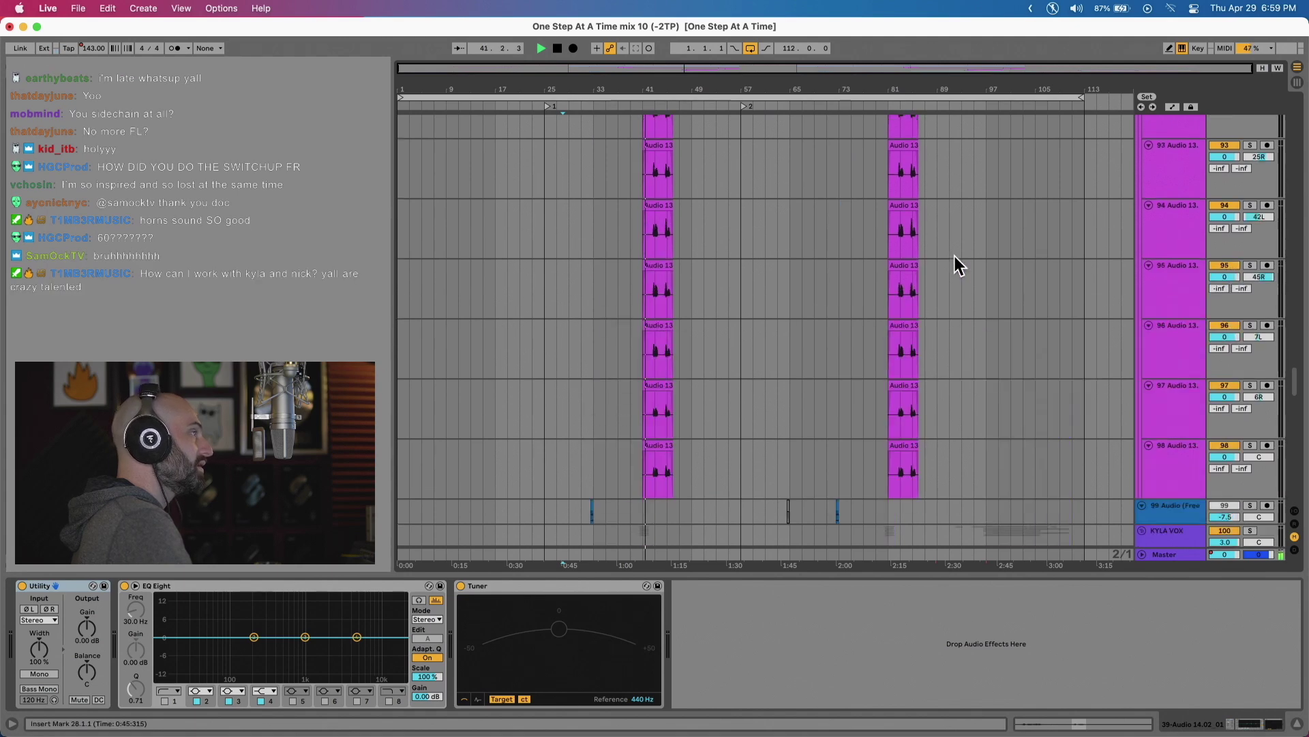
{"action": "scroll", "coordinate": [953, 251], "scroll_direction": "up", "scroll_amount": 15}
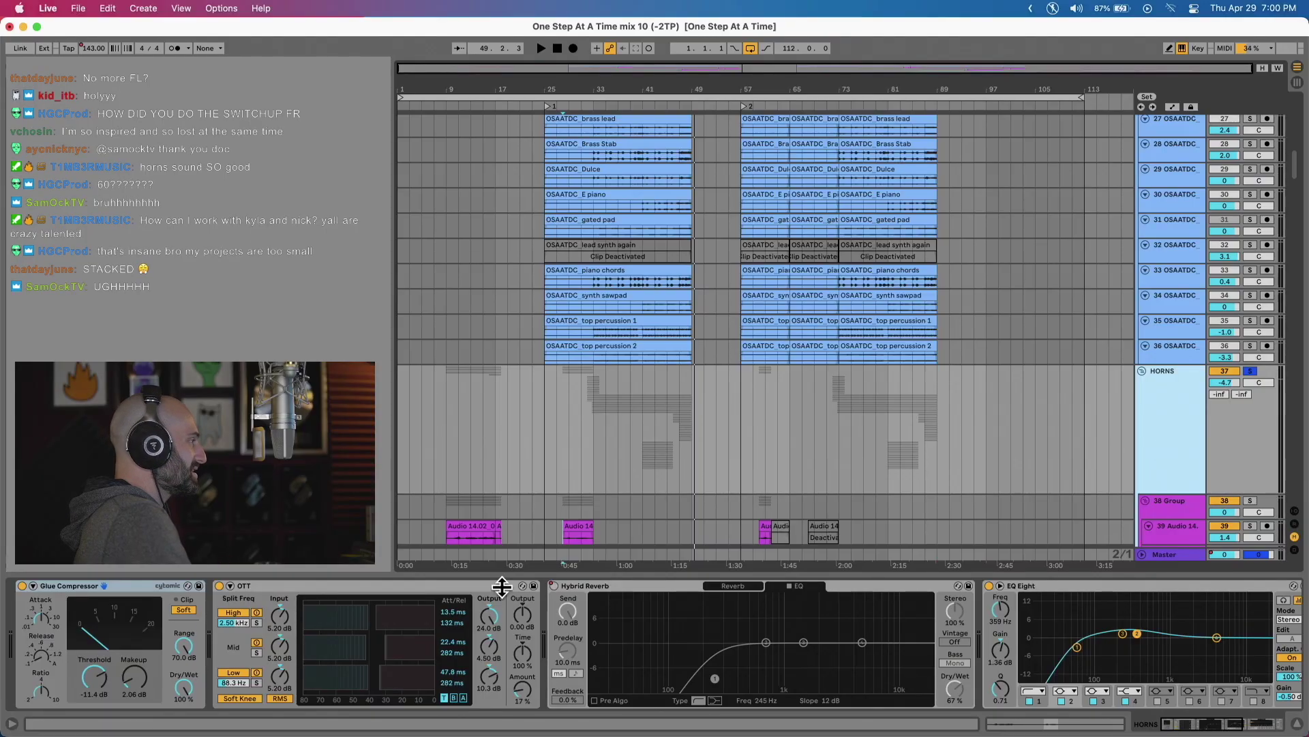
Examine the Glue Compressor, EQ Eight and second Hybrid Reverb in the HORNS group's device chain.
{"action": "left_click", "coordinate": [135, 584]}
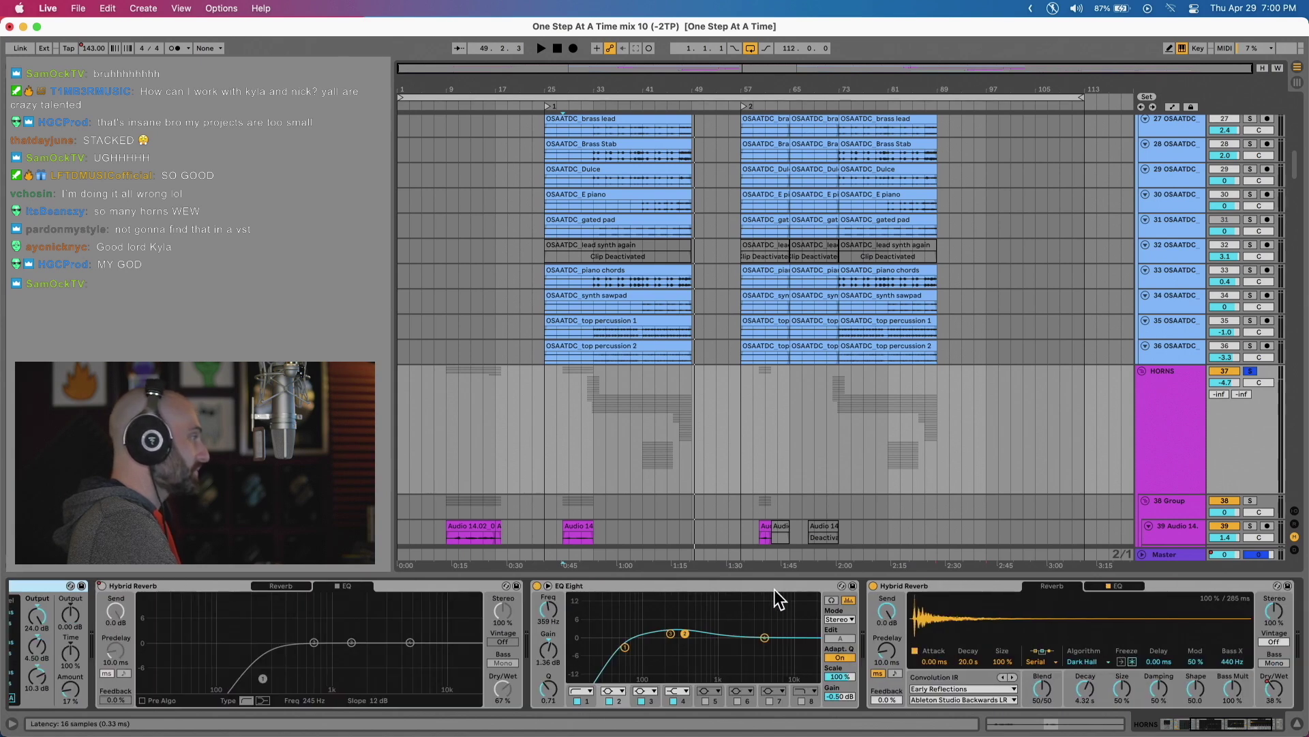
{"action": "left_click", "coordinate": [777, 600]}
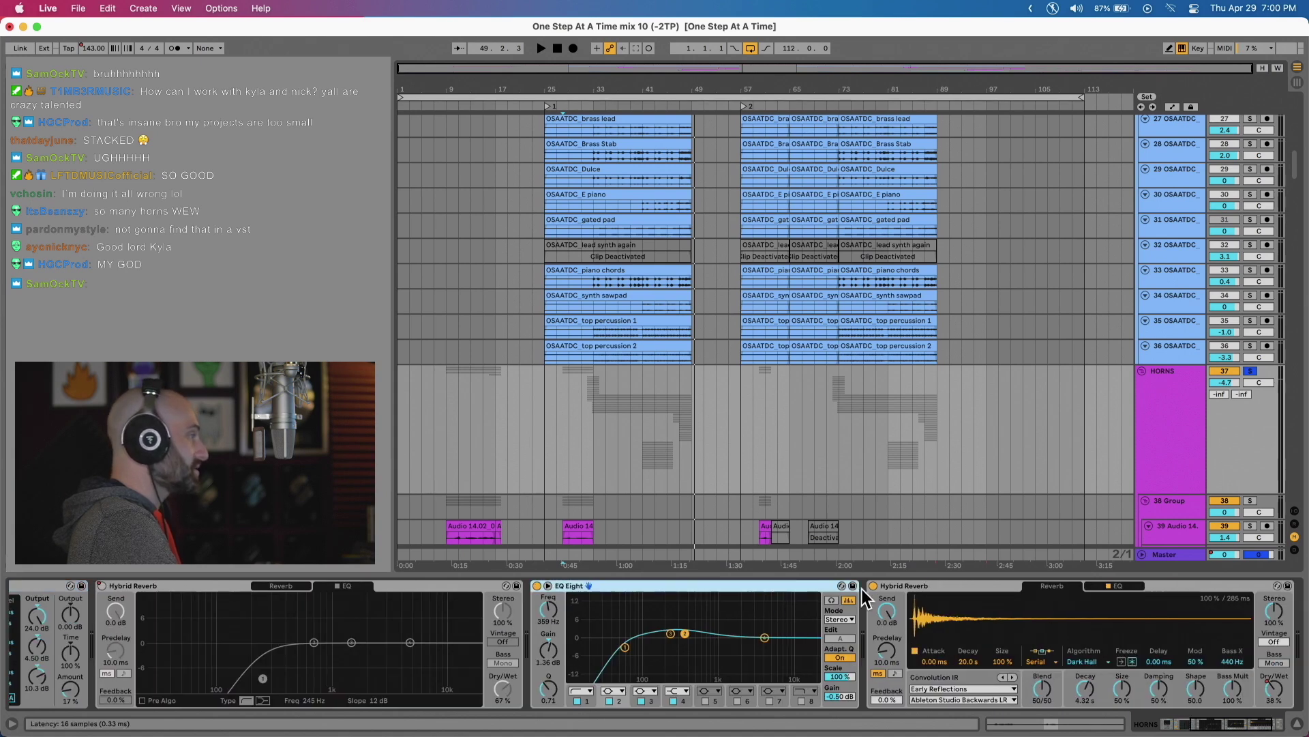
{"action": "left_click", "coordinate": [944, 584]}
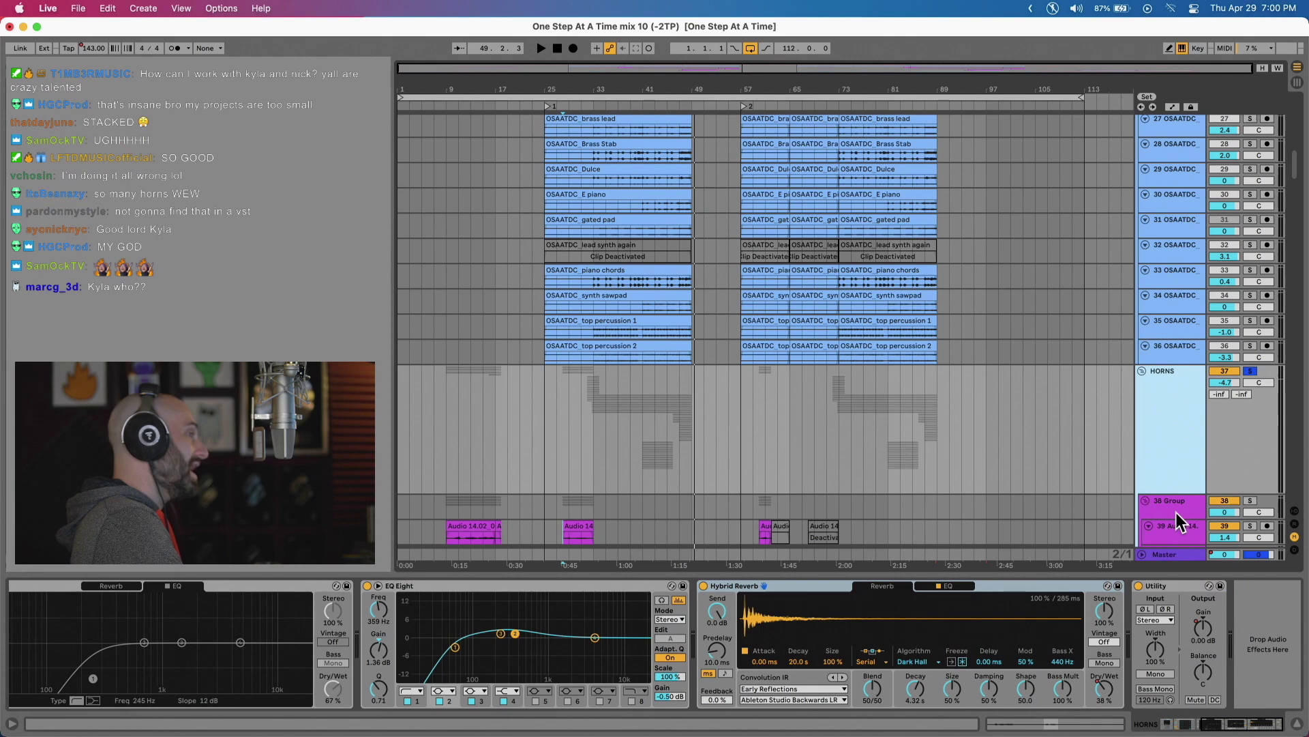
Inspect the device chains of the horn subgroups, including 38 Group, 66 Group and 83 Group.
{"action": "left_click", "coordinate": [1174, 511]}
{"action": "scroll", "coordinate": [1158, 501], "scroll_direction": "down", "scroll_amount": 3}
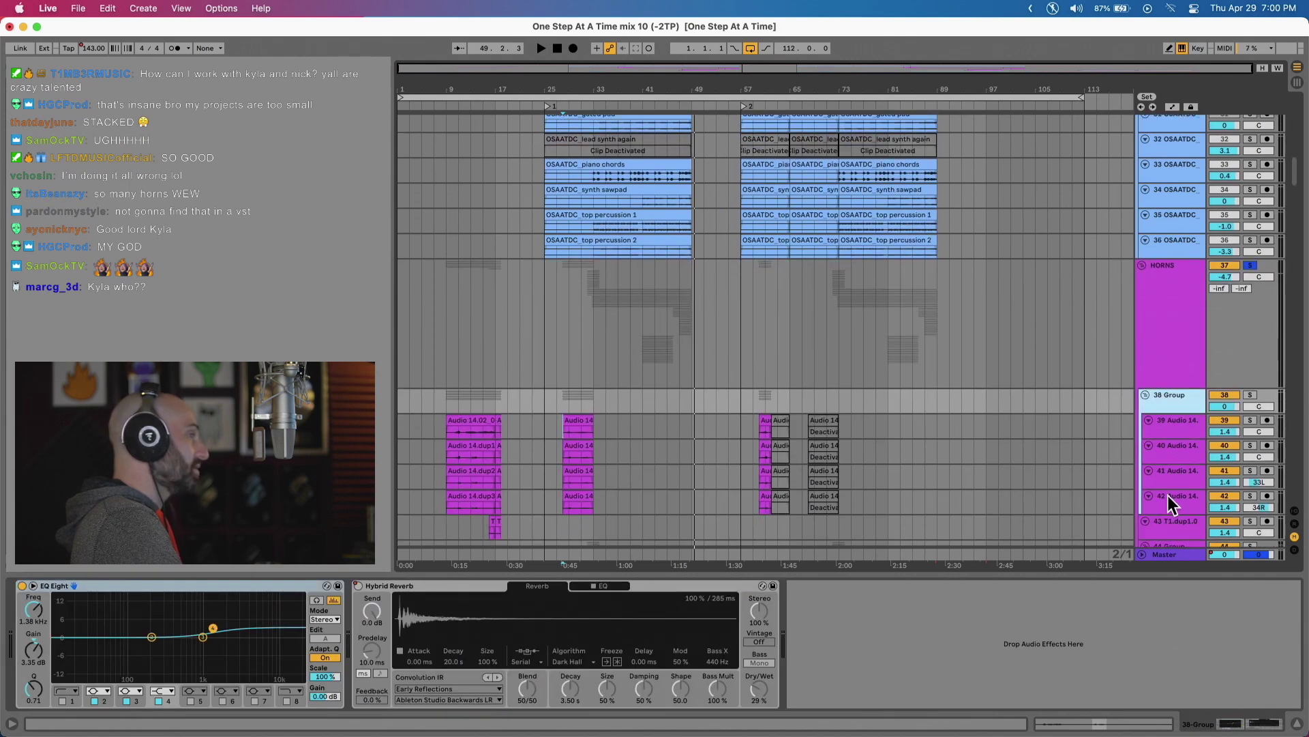
{"action": "left_click", "coordinate": [1175, 530]}
{"action": "scroll", "coordinate": [1174, 531], "scroll_direction": "down", "scroll_amount": 10}
{"action": "left_click", "coordinate": [1162, 161]}
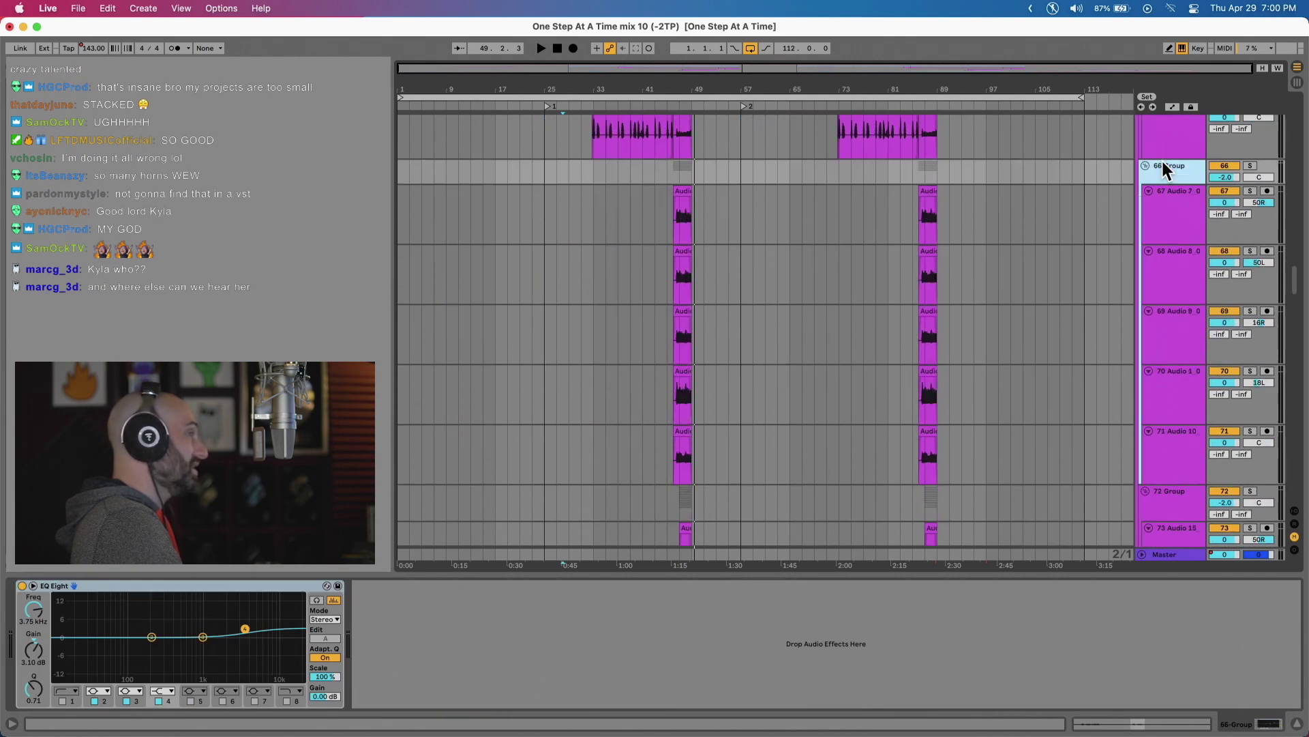
{"action": "left_click", "coordinate": [1180, 234]}
{"action": "scroll", "coordinate": [1180, 234], "scroll_direction": "down", "scroll_amount": 10}
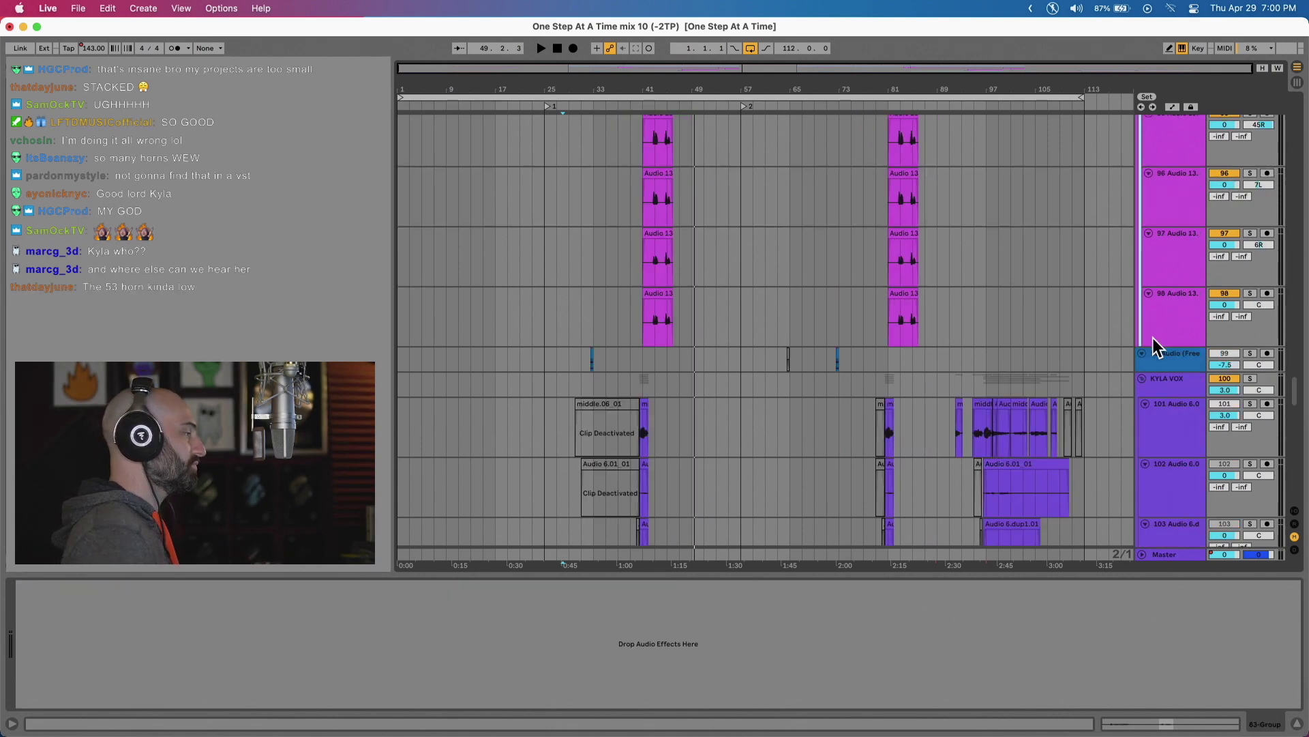
Solo the KYLA VOX group and play its vocal tracks from bar 39.
{"action": "scroll", "coordinate": [707, 404], "scroll_direction": "up", "scroll_amount": 15}
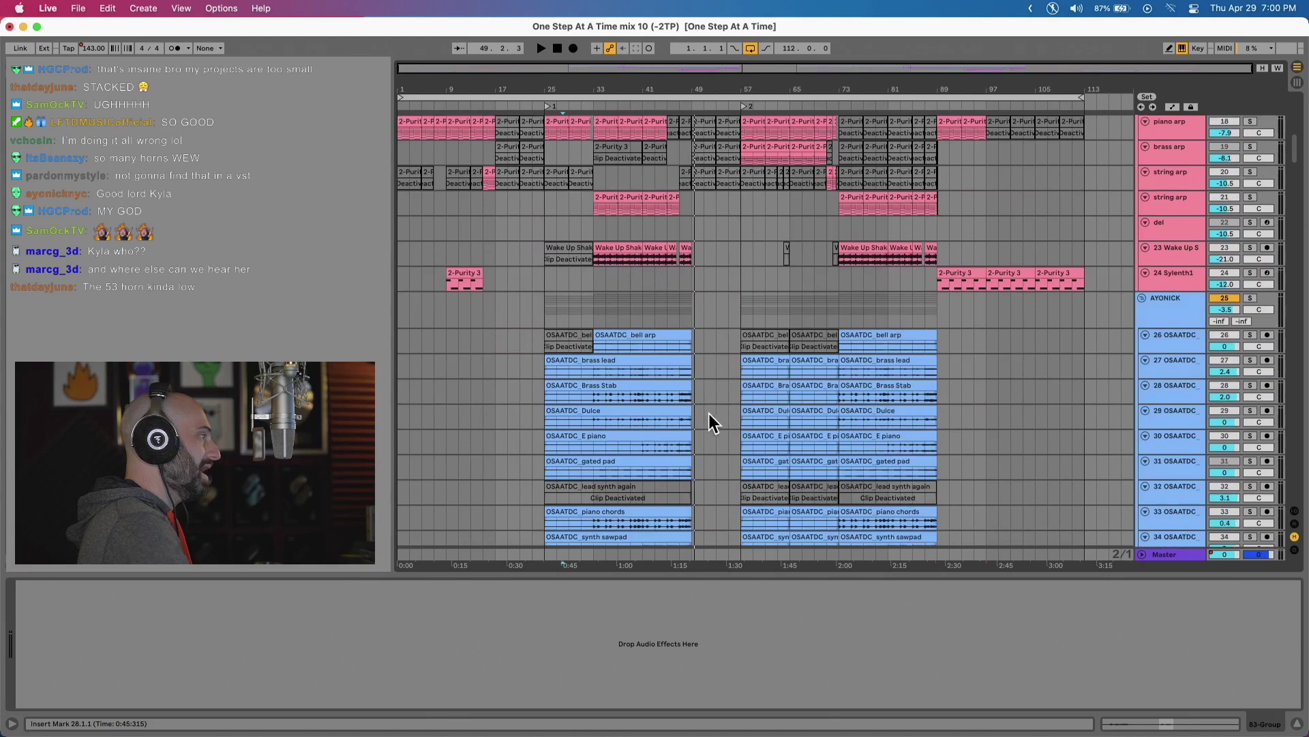
{"action": "scroll", "coordinate": [723, 411], "scroll_direction": "down", "scroll_amount": 15}
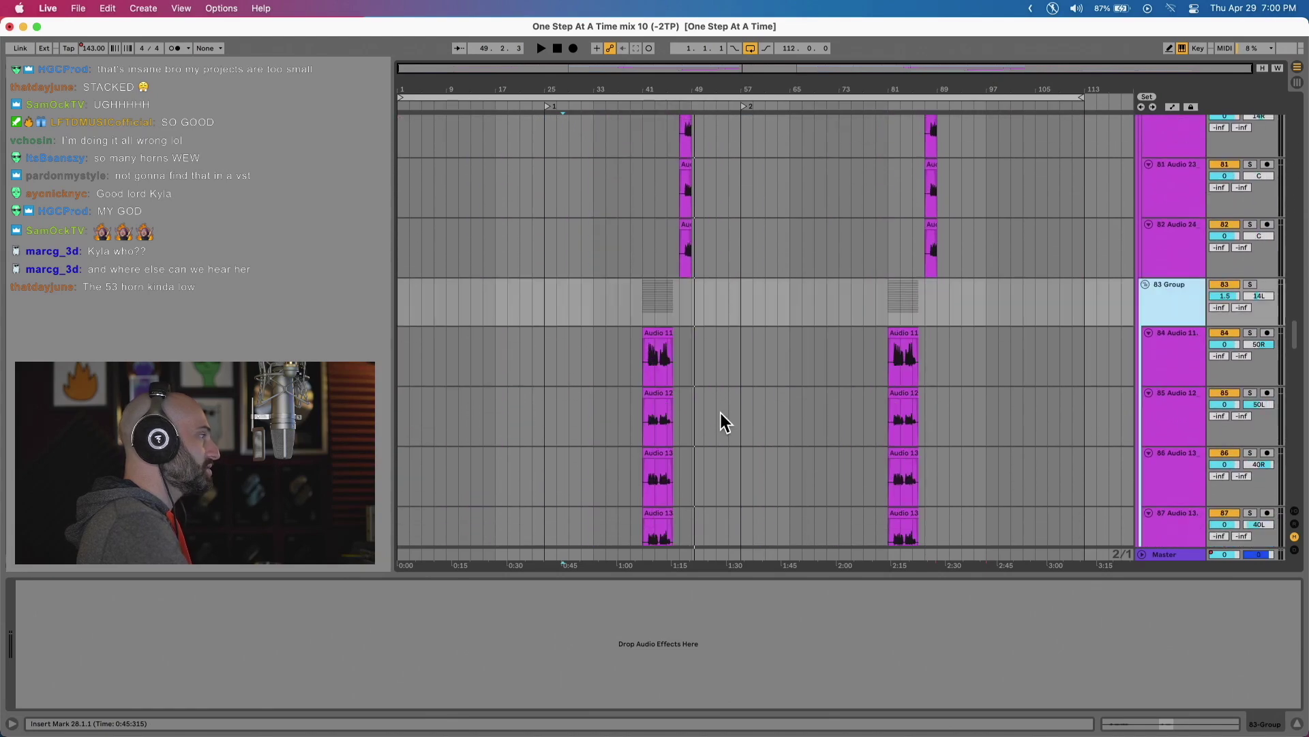
{"action": "scroll", "coordinate": [722, 423], "scroll_direction": "down", "scroll_amount": 3}
{"action": "scroll", "coordinate": [1037, 354], "scroll_direction": "up", "scroll_amount": 10}
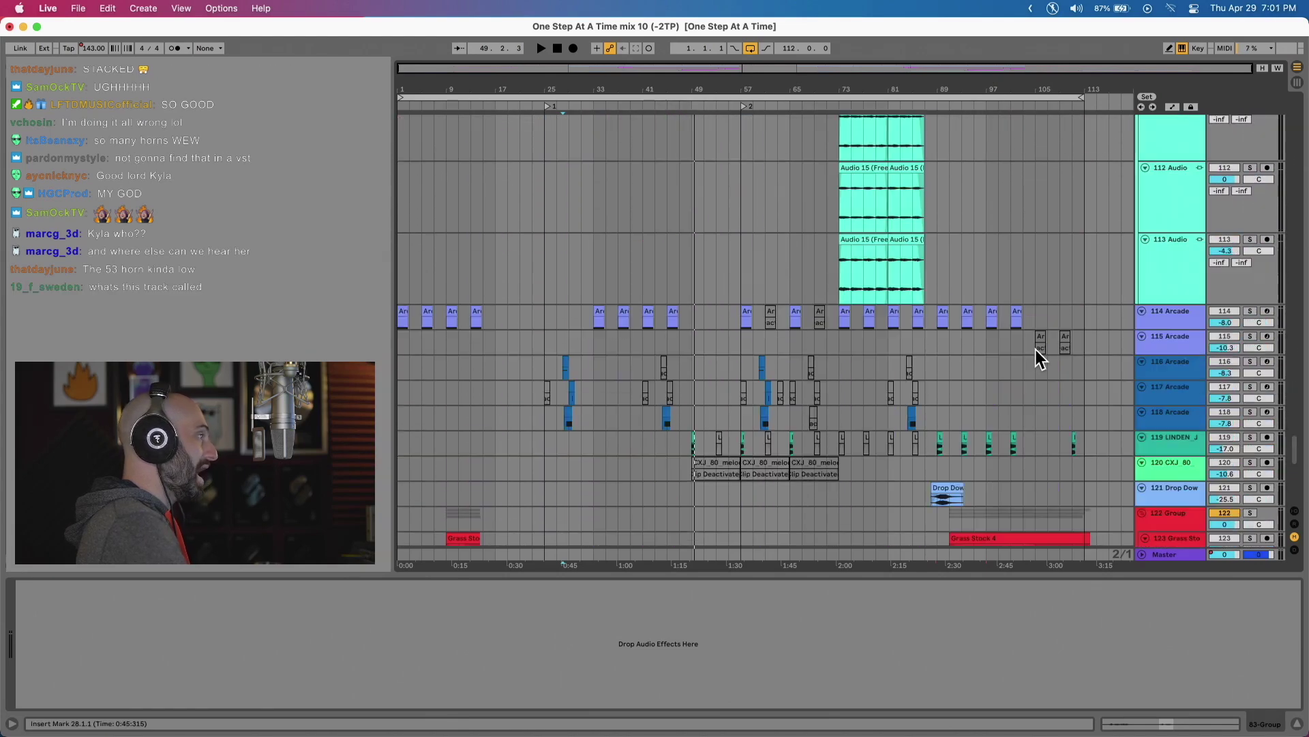
{"action": "scroll", "coordinate": [1014, 346], "scroll_direction": "down", "scroll_amount": 12}
{"action": "left_click", "coordinate": [632, 184]}
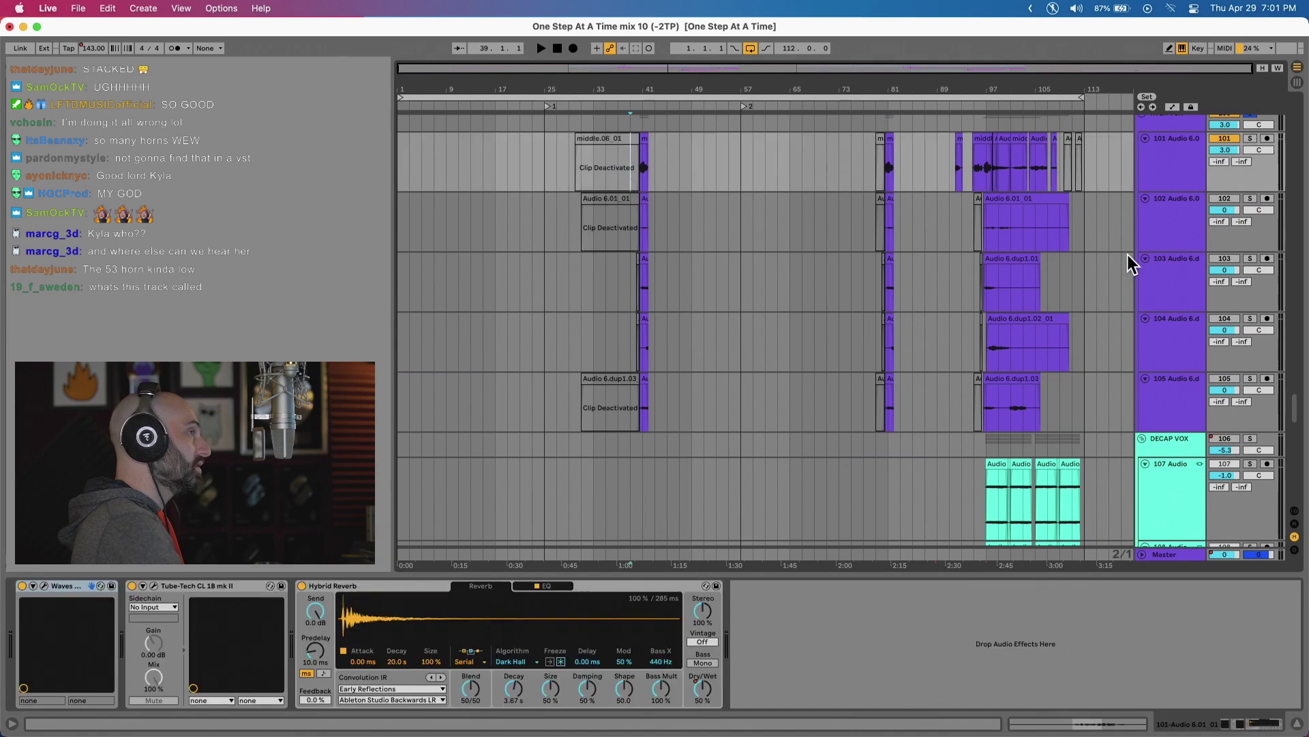
{"action": "scroll", "coordinate": [1095, 269], "scroll_direction": "up", "scroll_amount": 10}
{"action": "scroll", "coordinate": [659, 449], "scroll_direction": "down", "scroll_amount": 10}
{"action": "key", "text": "space"}
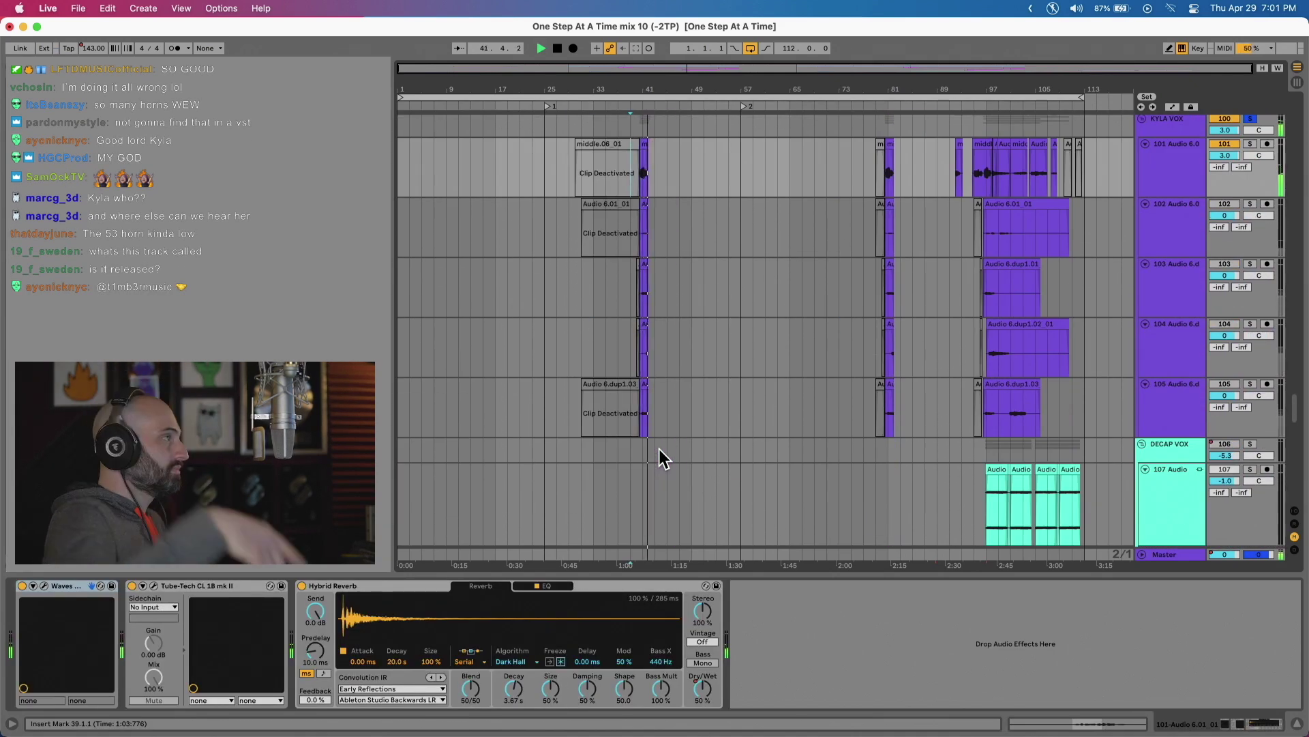
Play the soloed KYLA VOX group from bar 91 to hear the layered vocals in the outro.
{"action": "left_click", "coordinate": [948, 170]}
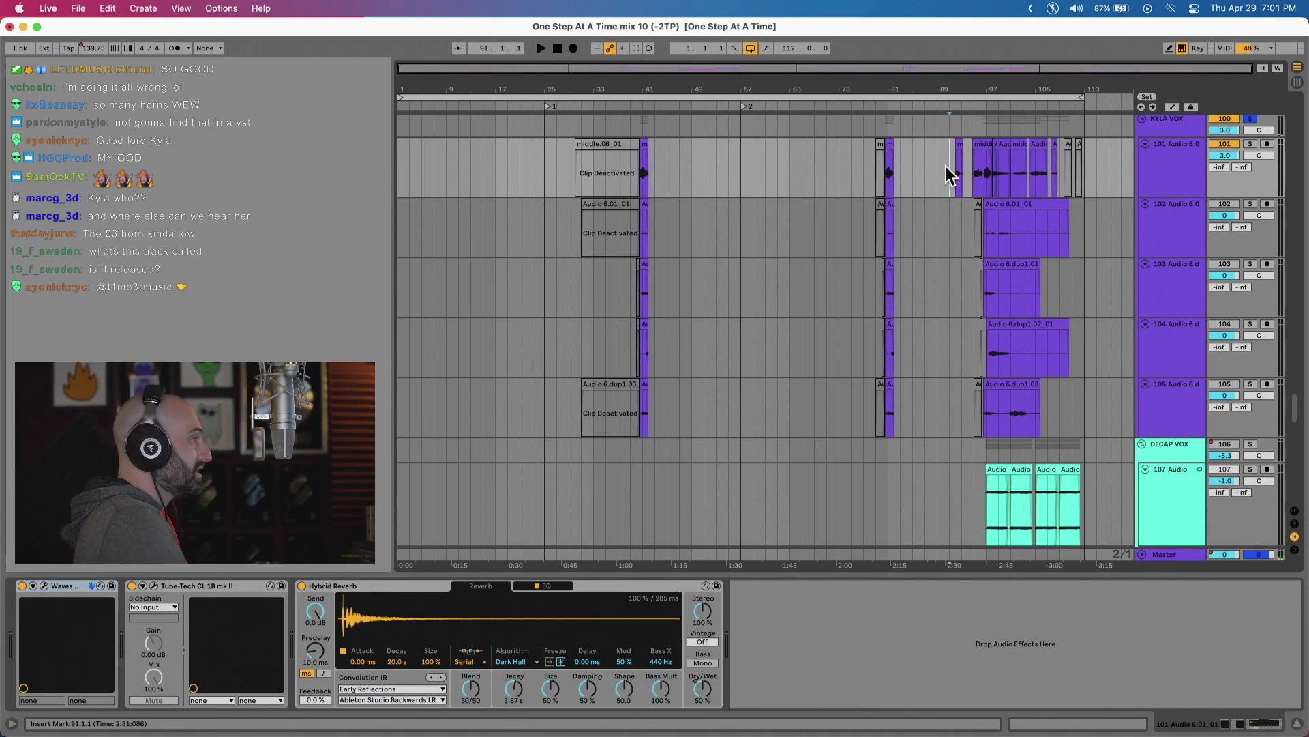
{"action": "key", "text": "space"}
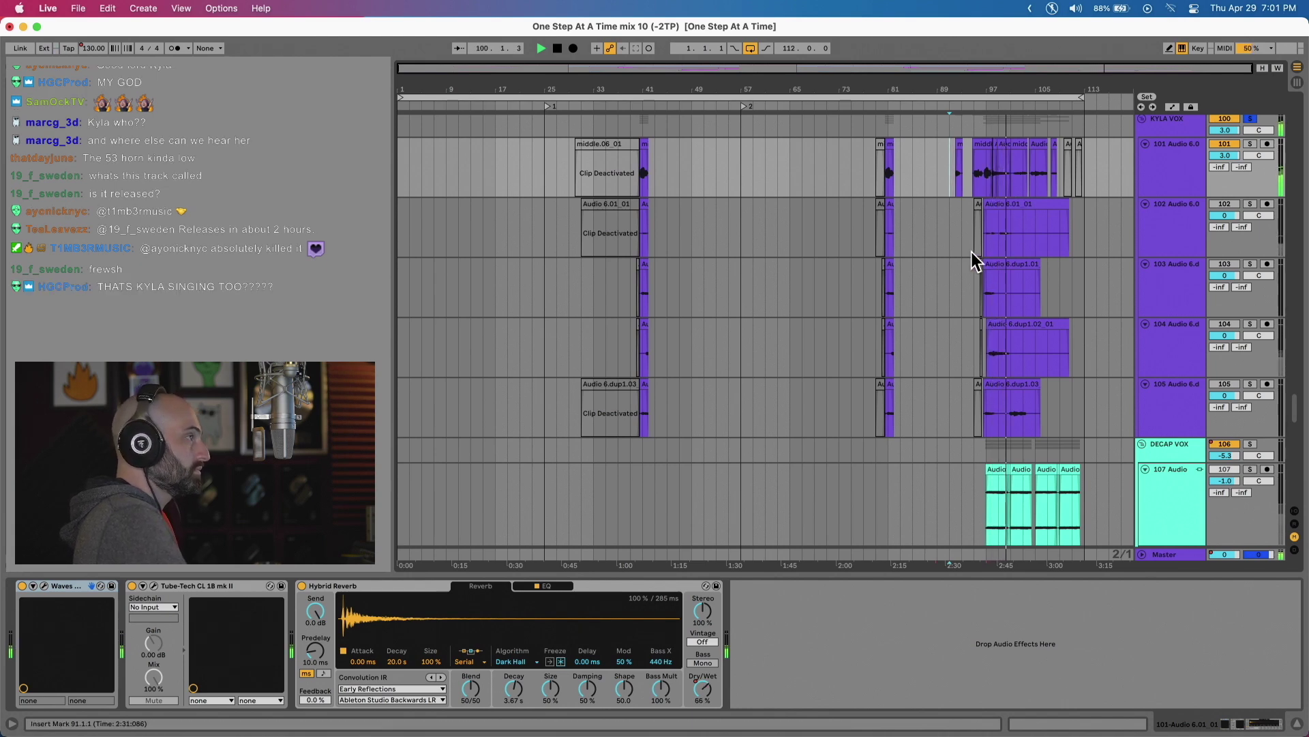
{"action": "scroll", "coordinate": [982, 266], "scroll_direction": "up", "scroll_amount": 2}
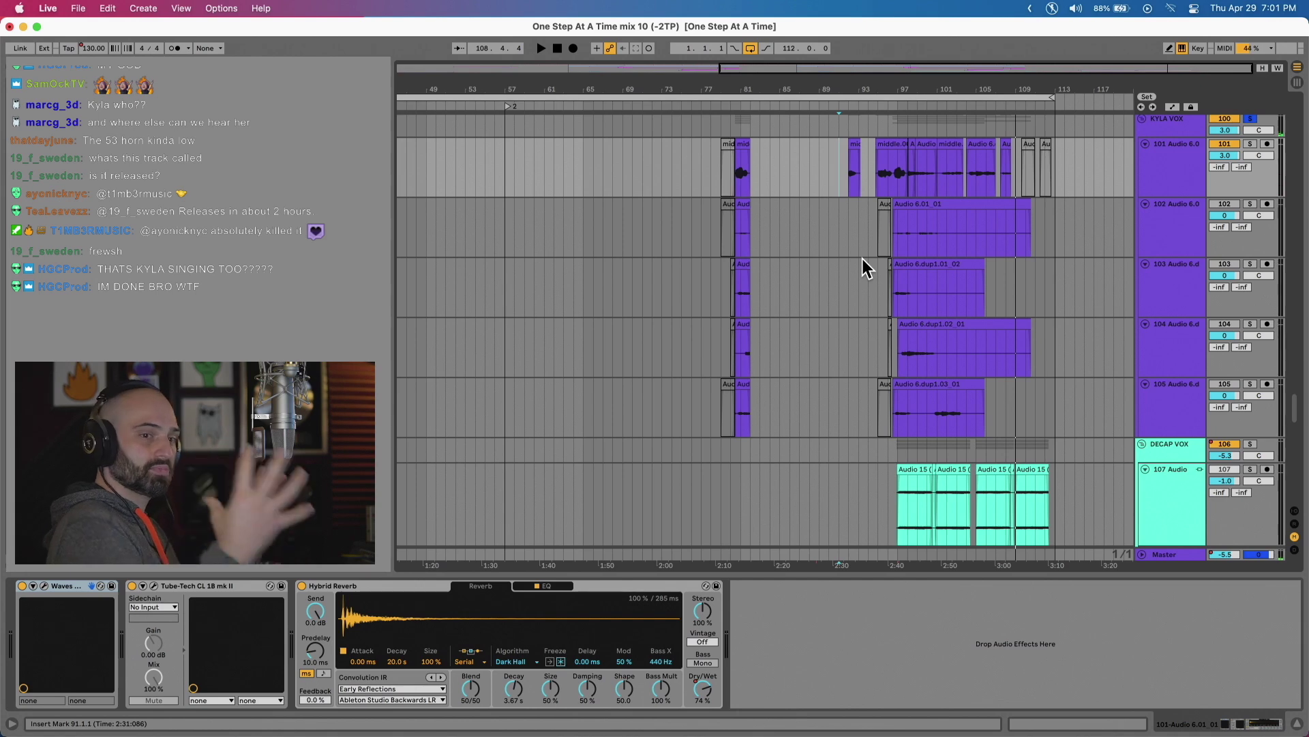
Solo the DECAP VOX group 106 and play its three vocal tracks from bar 96.
{"action": "scroll", "coordinate": [862, 259], "scroll_direction": "up", "scroll_amount": 10}
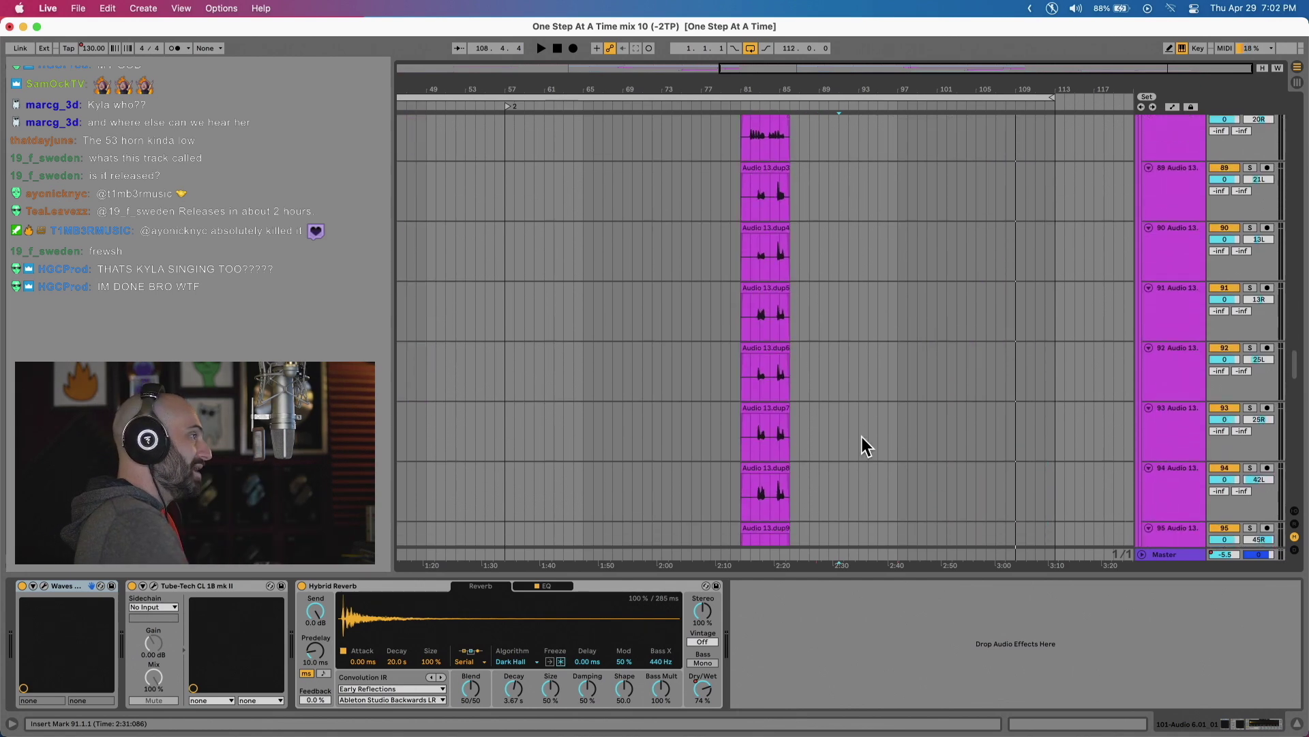
{"action": "scroll", "coordinate": [976, 479], "scroll_direction": "down", "scroll_amount": 10}
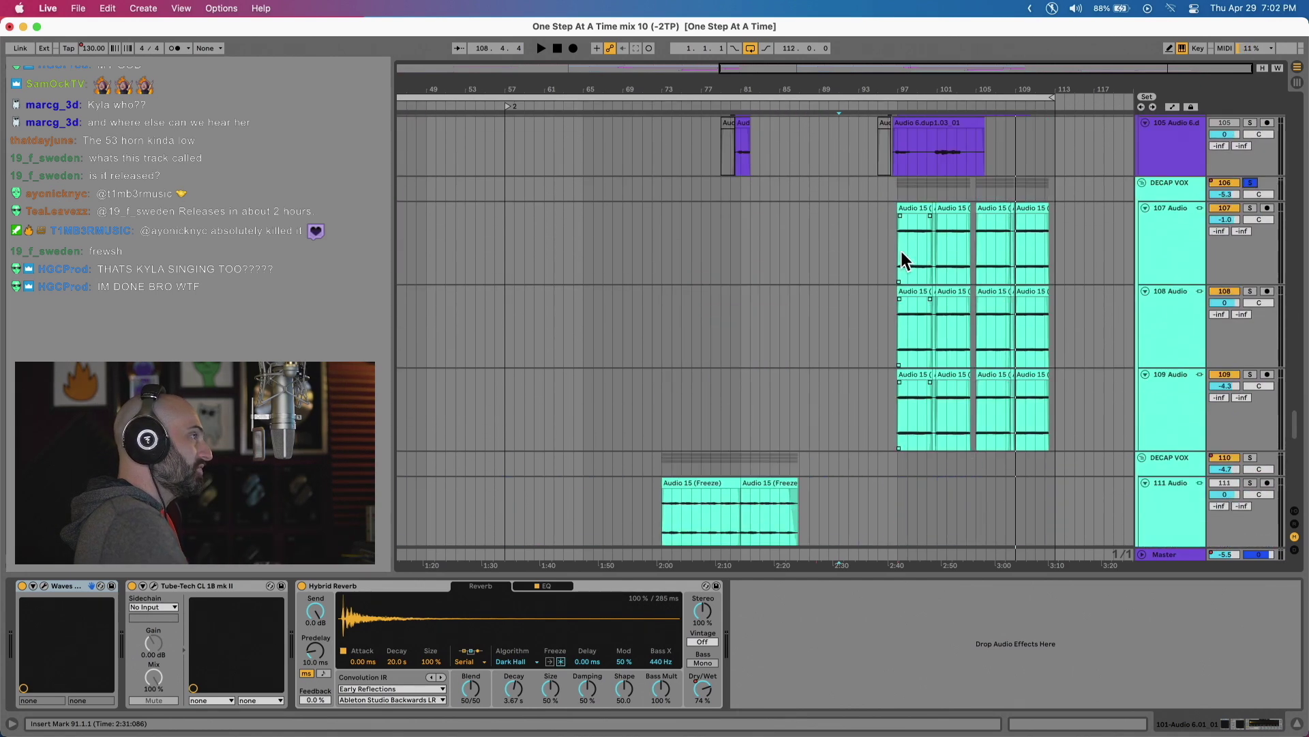
{"action": "scroll", "coordinate": [1037, 302], "scroll_direction": "up", "scroll_amount": 8}
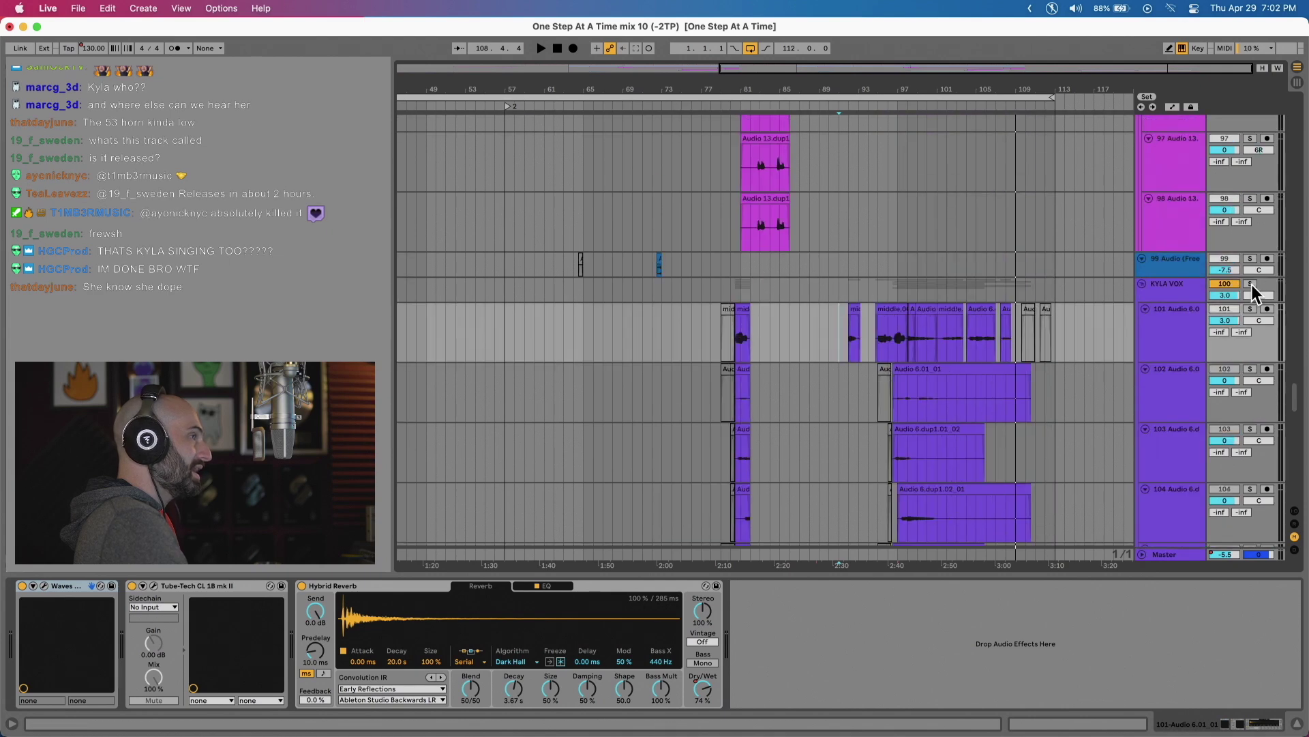
{"action": "scroll", "coordinate": [891, 146], "scroll_direction": "down", "scroll_amount": 8}
{"action": "left_click", "coordinate": [891, 146]}
{"action": "key", "text": "space"}
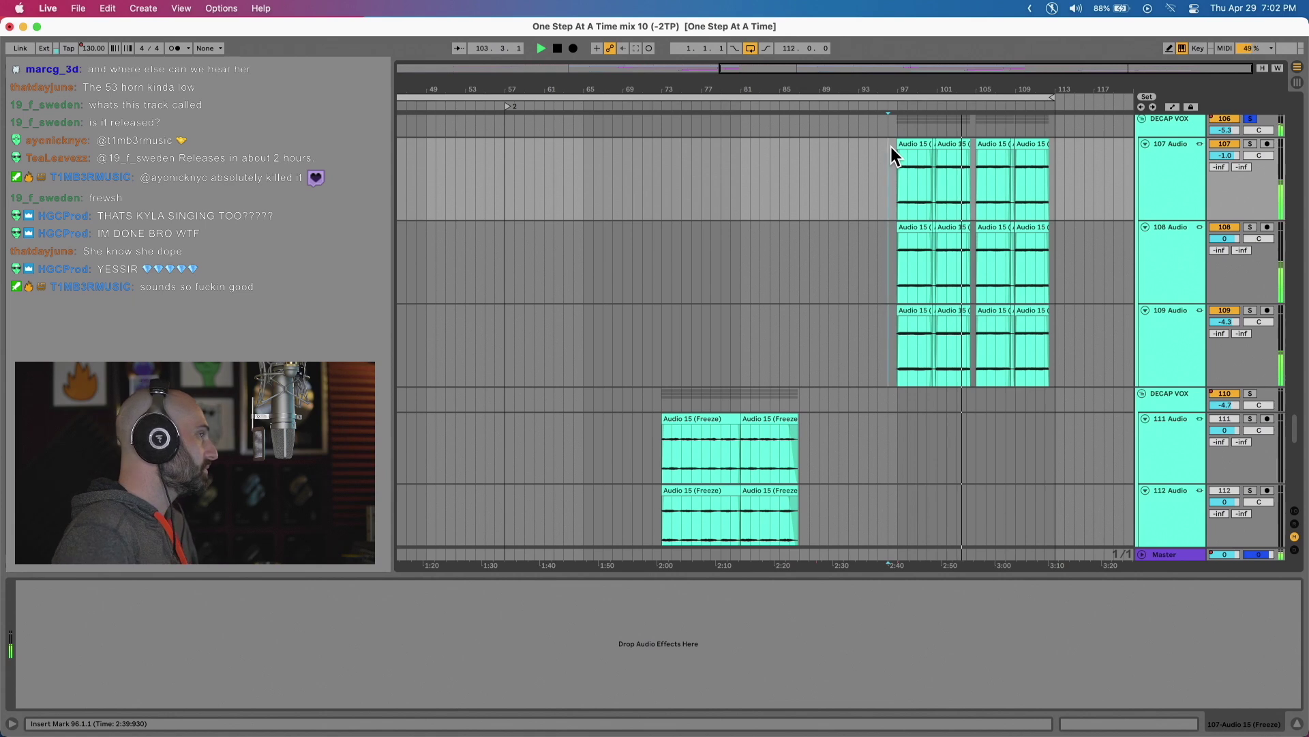
Examine the frozen vocal tracks 107, 108 and 109 in the DECAP VOX group.
{"action": "scroll", "coordinate": [1204, 231], "scroll_direction": "up", "scroll_amount": 2}
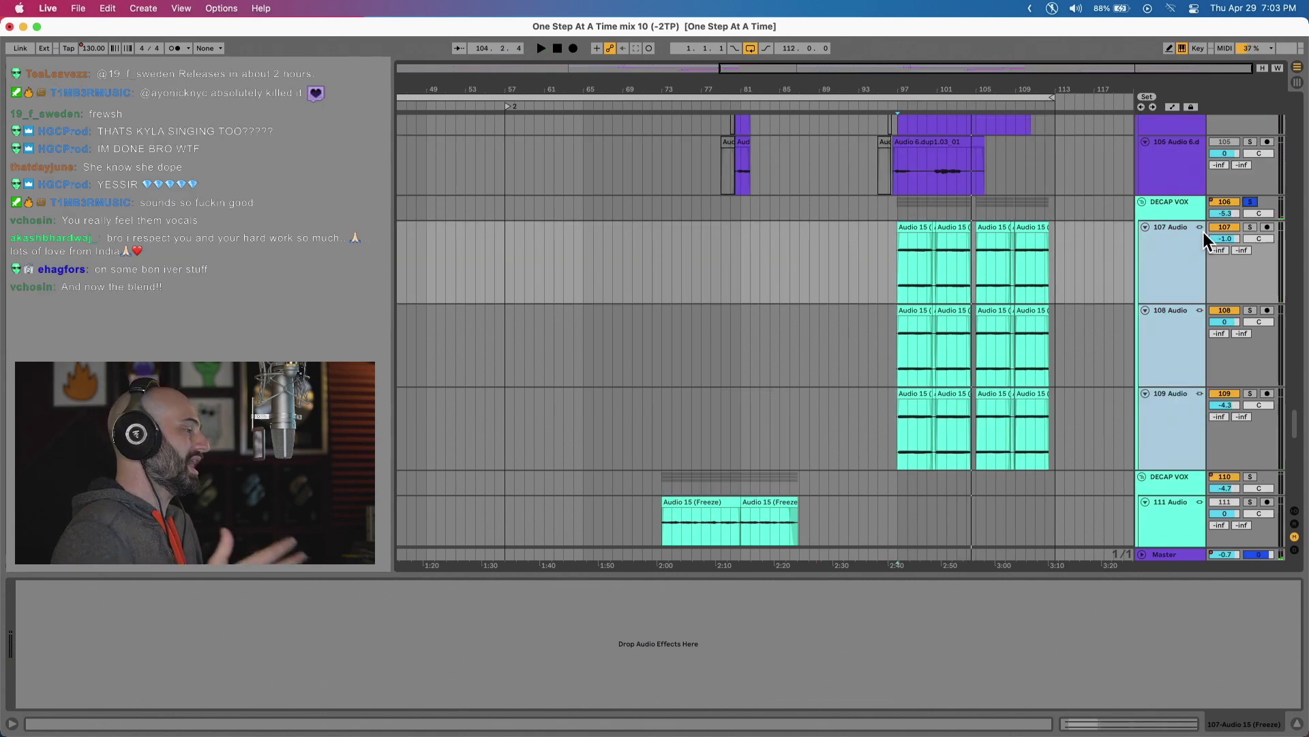
{"action": "left_click", "coordinate": [1174, 325]}
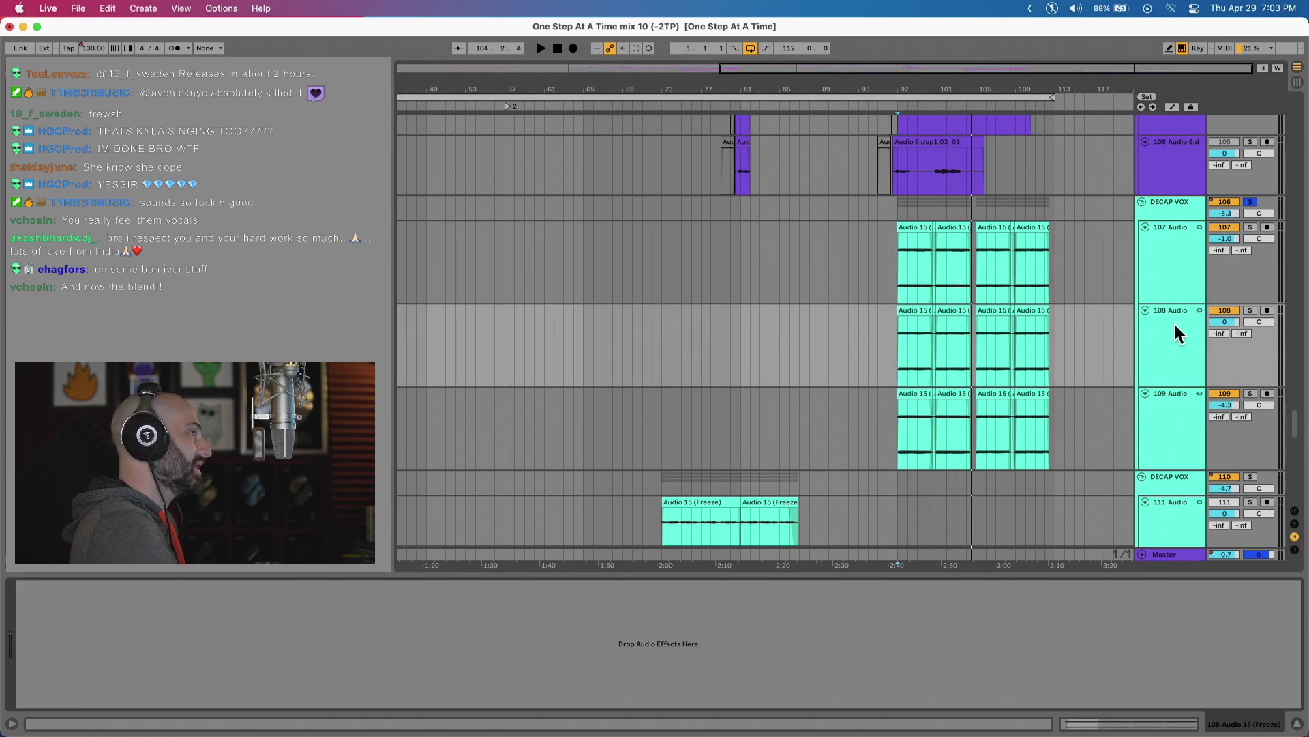
{"action": "key", "text": "Down"}
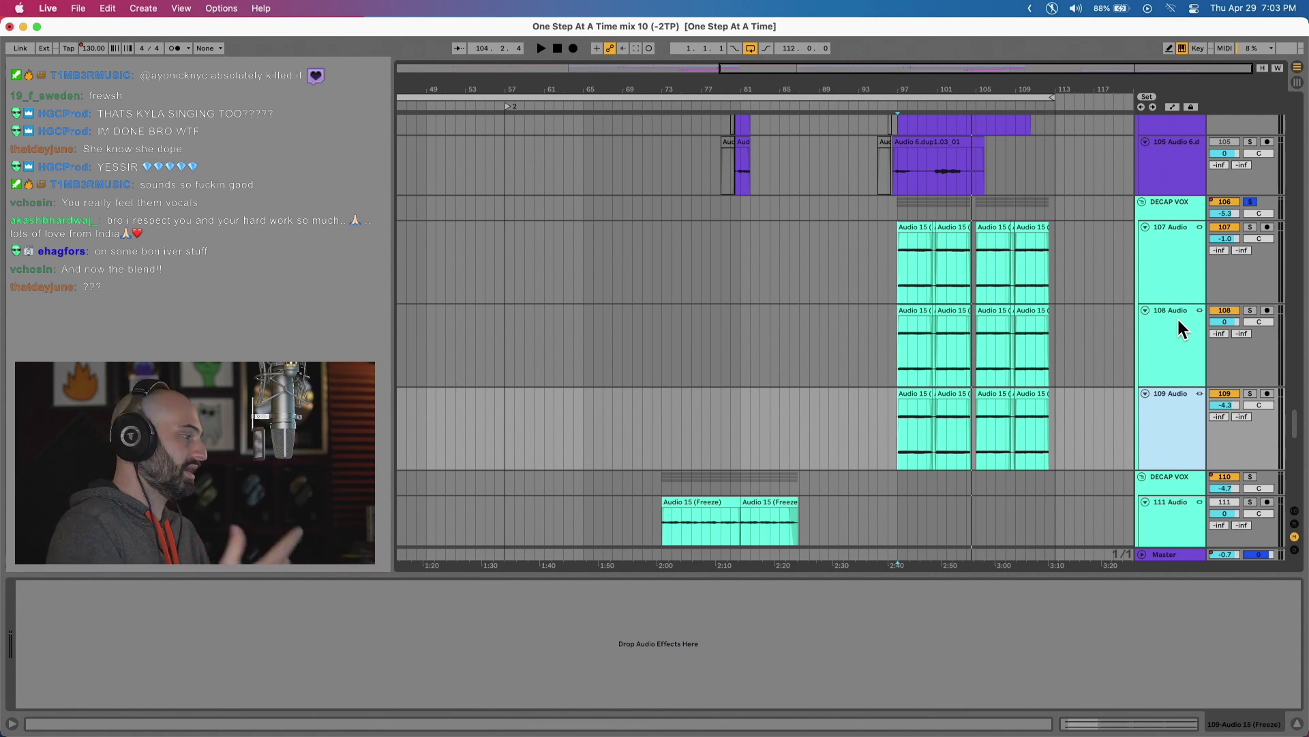
Unsolo the DECAP VOX group, play the full mix from bar 96, and look through the accompanying tracks.
{"action": "scroll", "coordinate": [886, 280], "scroll_direction": "up", "scroll_amount": 2}
{"action": "left_click", "coordinate": [890, 285]}
{"action": "key", "text": "space"}
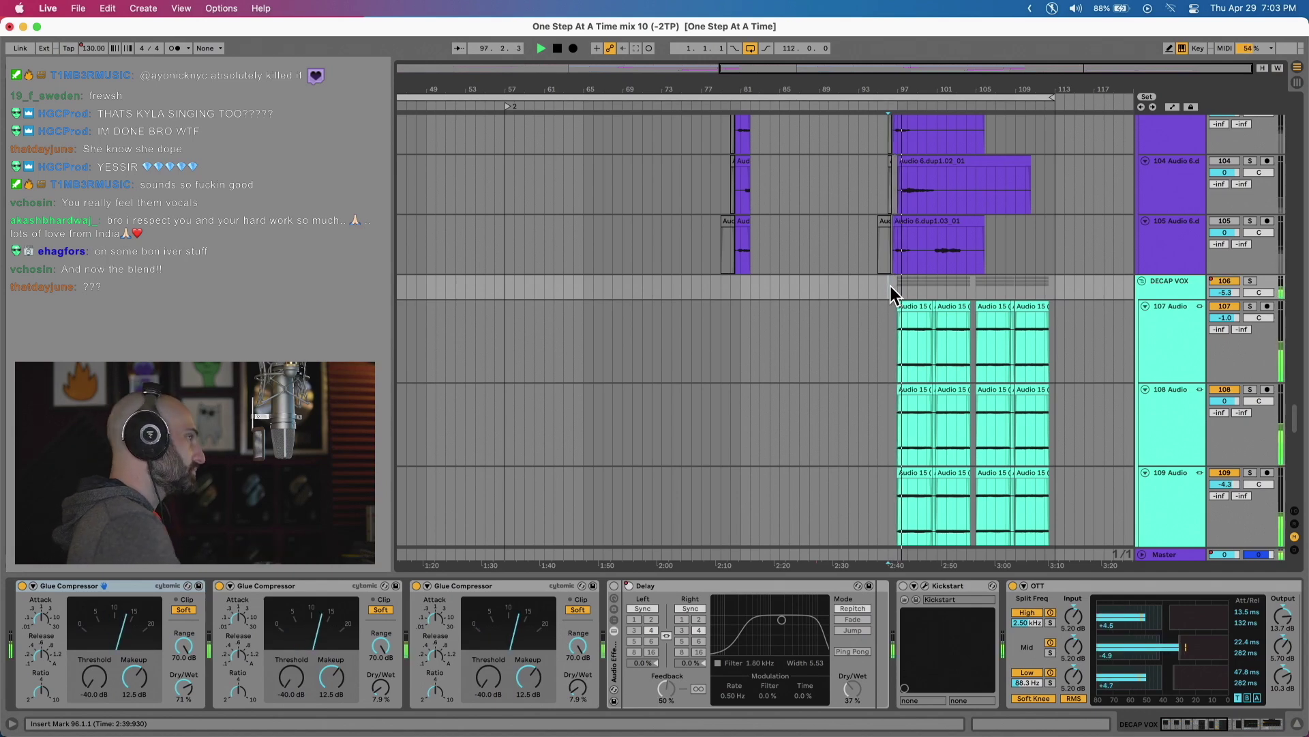
{"action": "scroll", "coordinate": [901, 344], "scroll_direction": "up", "scroll_amount": 10}
{"action": "scroll", "coordinate": [900, 346], "scroll_direction": "up", "scroll_amount": 20}
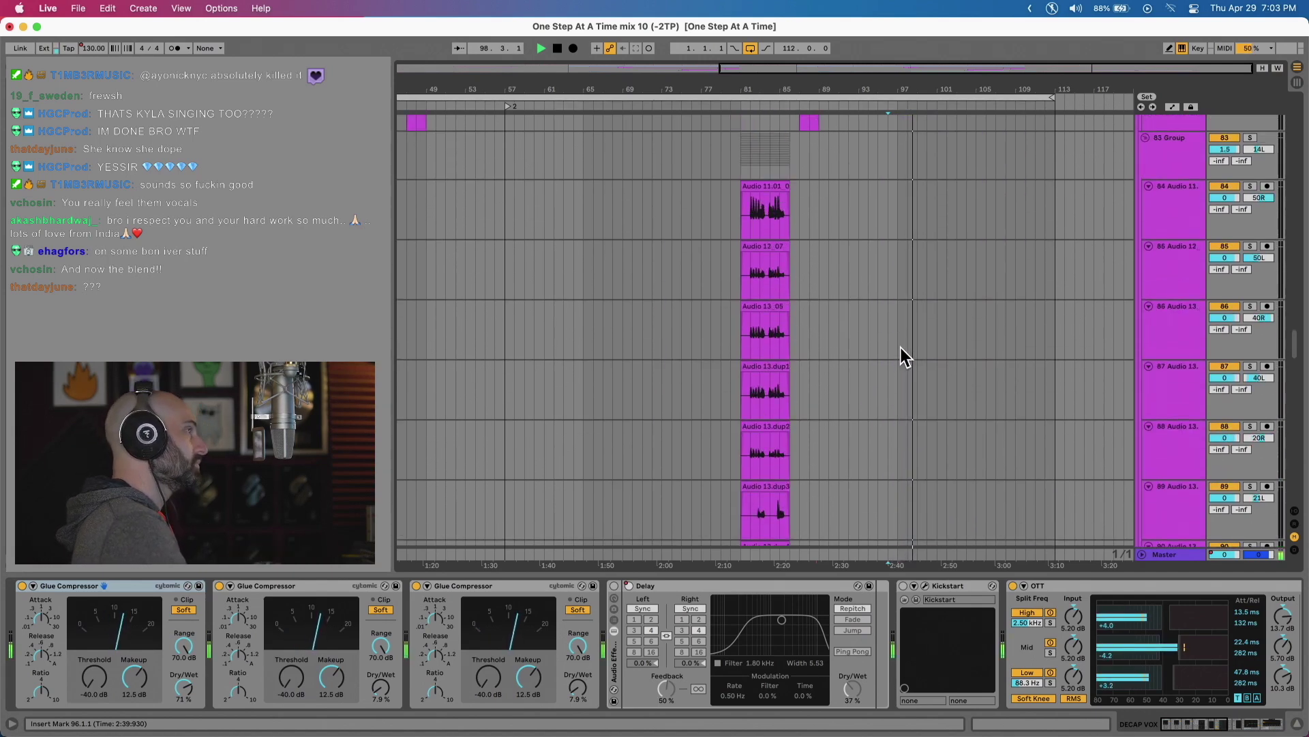
{"action": "scroll", "coordinate": [936, 332], "scroll_direction": "down", "scroll_amount": 6}
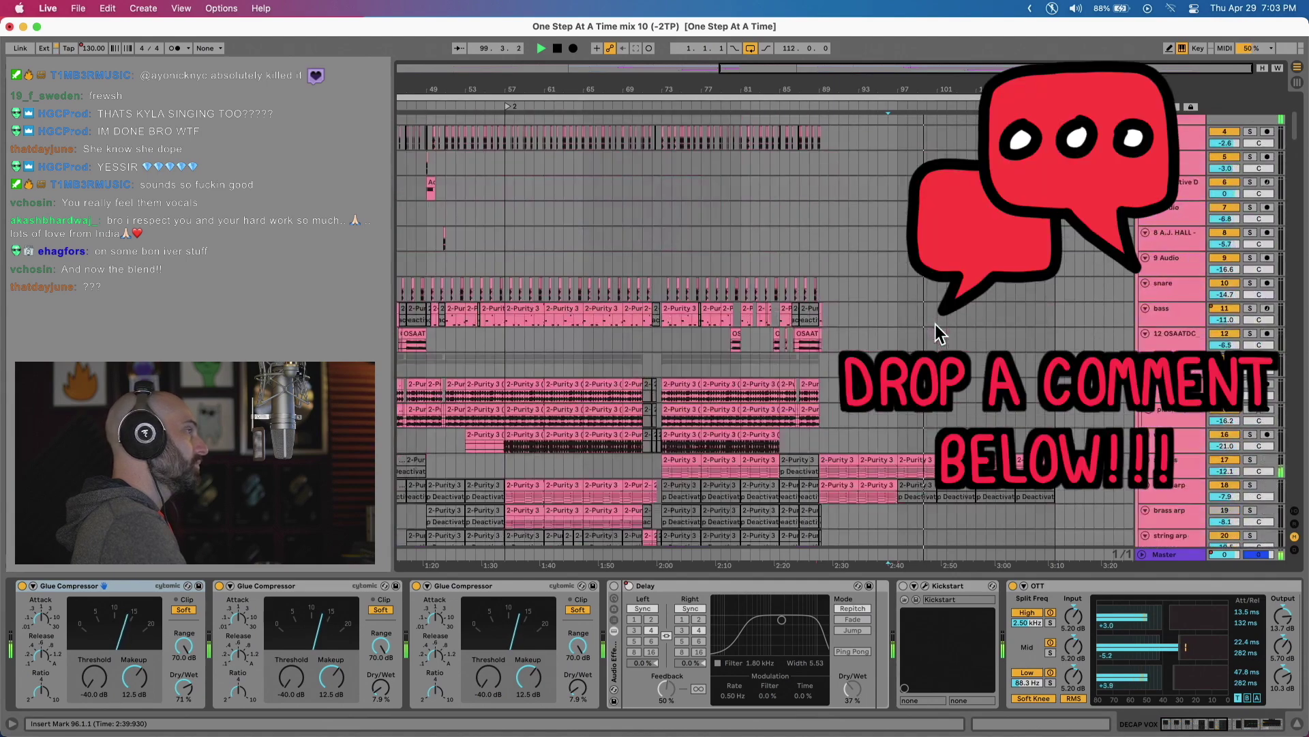
{"action": "scroll", "coordinate": [936, 333], "scroll_direction": "up", "scroll_amount": 5}
{"action": "scroll", "coordinate": [935, 325], "scroll_direction": "up", "scroll_amount": 7}
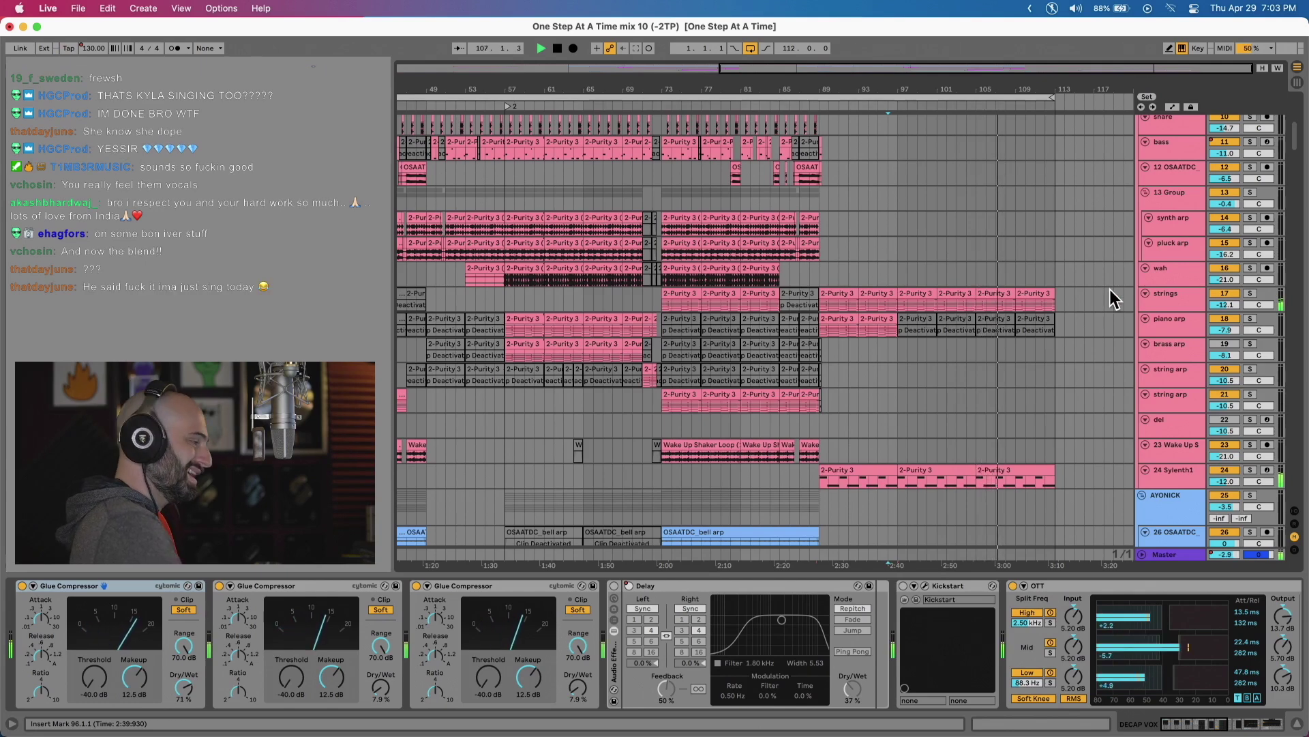
Solo the strings, piano arp and 24 Sylenth1 tracks together and play them from bar 89.
{"action": "left_click", "coordinate": [819, 300]}
{"action": "left_click", "coordinate": [1249, 294]}
{"action": "left_click", "coordinate": [1251, 316]}
{"action": "left_click", "coordinate": [1250, 470]}
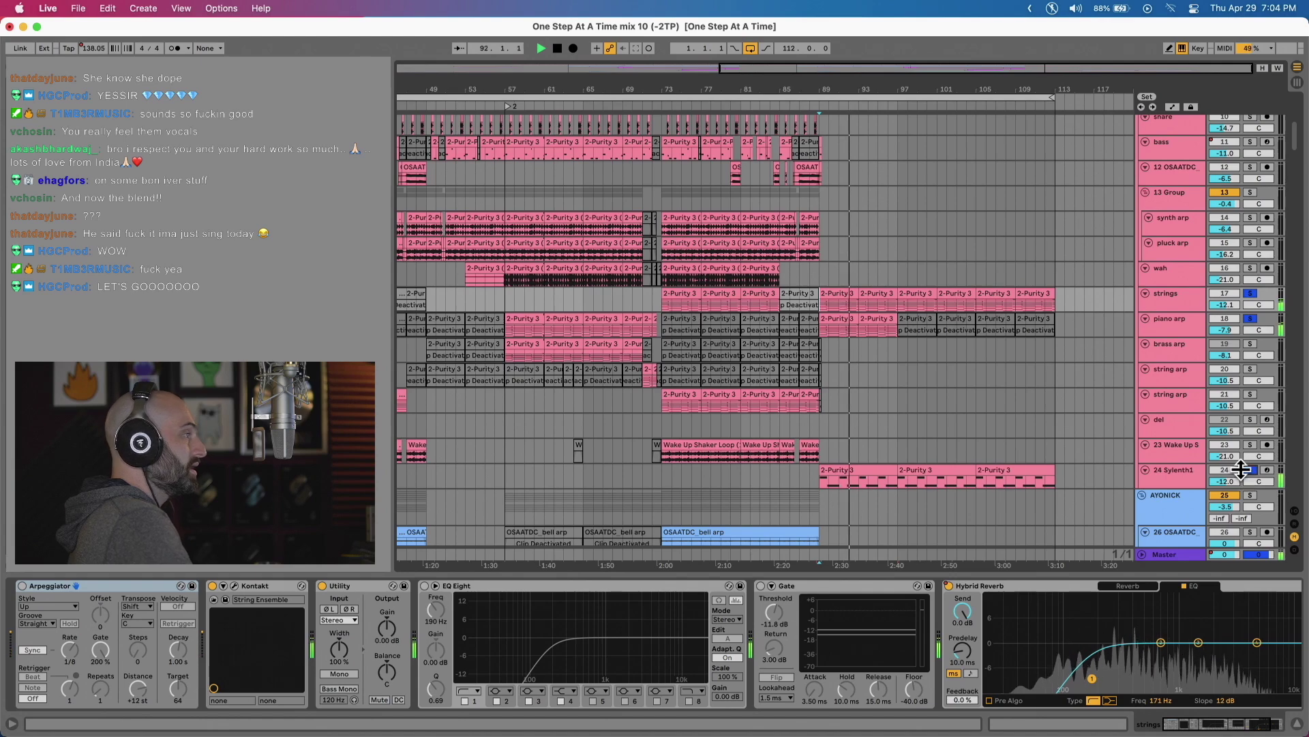
Solo only the 24 Sylenth1 track and play its bass part from bar 89.
{"action": "left_click", "coordinate": [1251, 470]}
{"action": "key", "text": "space"}
{"action": "key", "text": "space"}
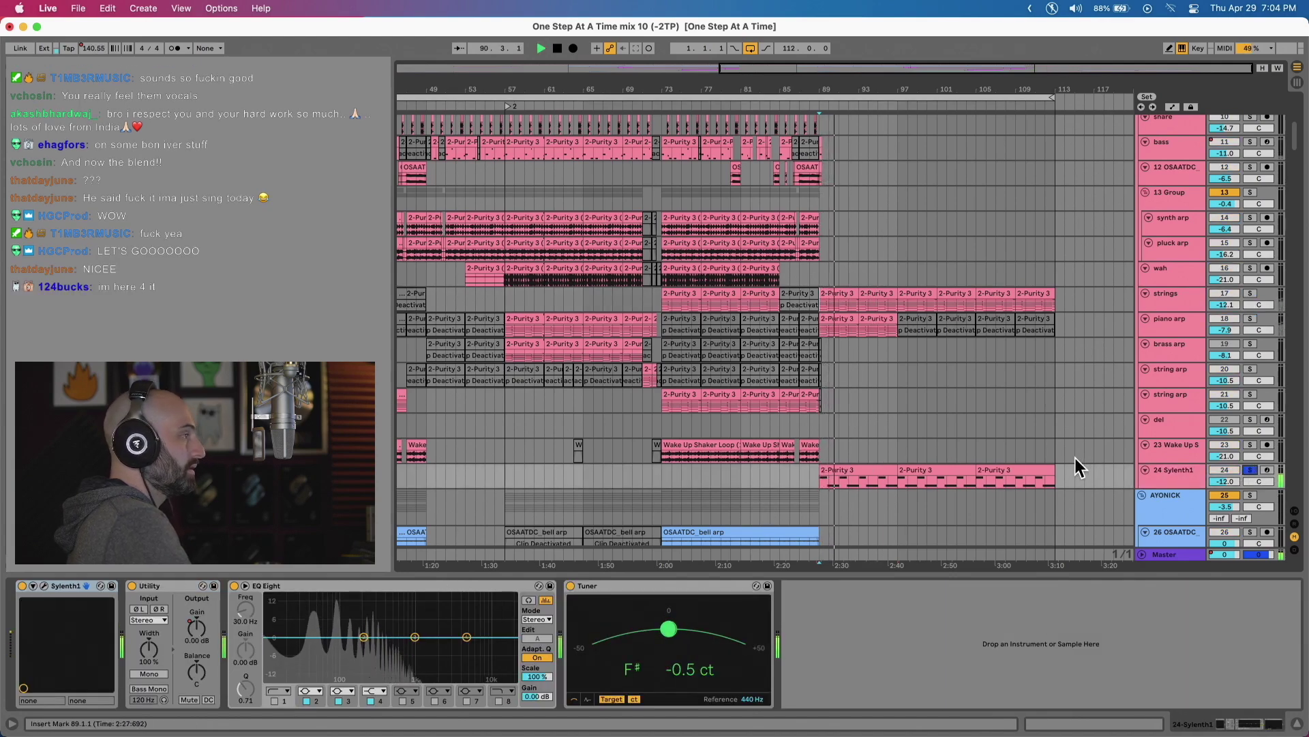
Solo 122 Group and play its Grass Stock and Shells In The Wind texture tracks from bar 91.
{"action": "scroll", "coordinate": [1075, 457], "scroll_direction": "down", "scroll_amount": 20}
{"action": "scroll", "coordinate": [1074, 457], "scroll_direction": "down", "scroll_amount": 20}
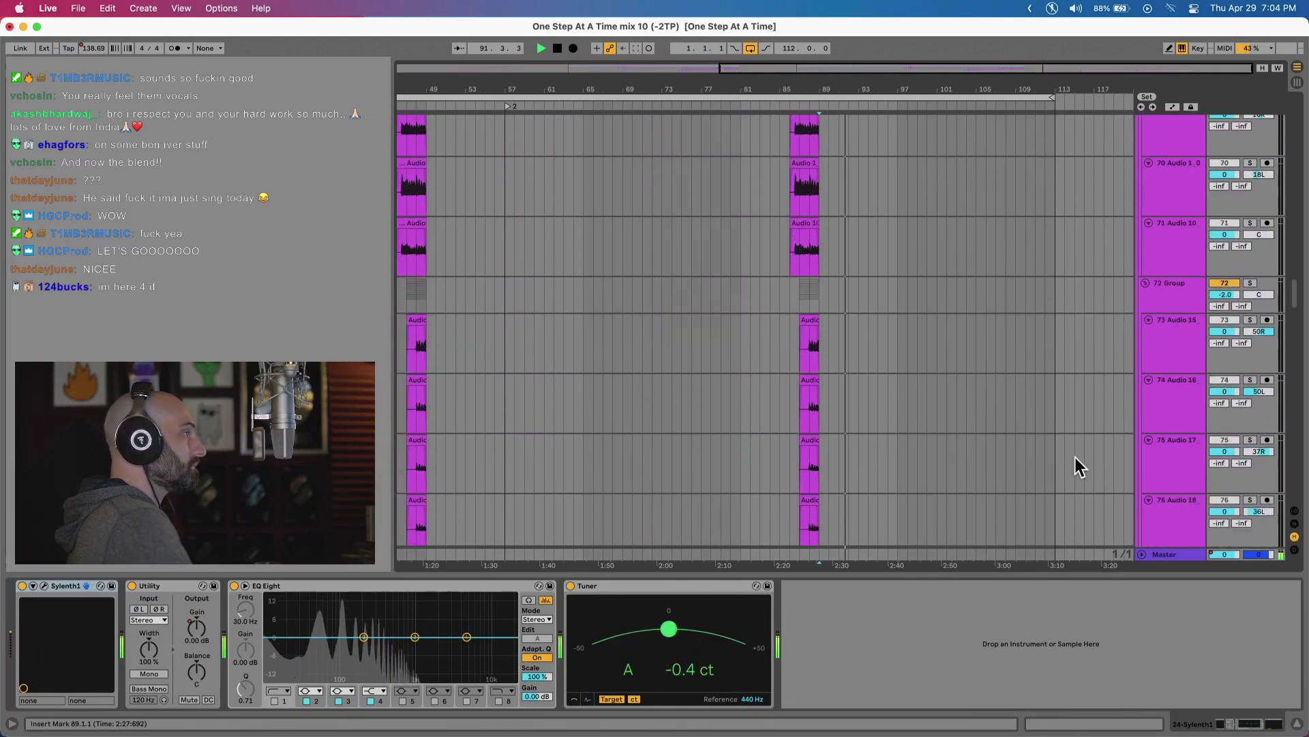
{"action": "left_click", "coordinate": [1250, 215]}
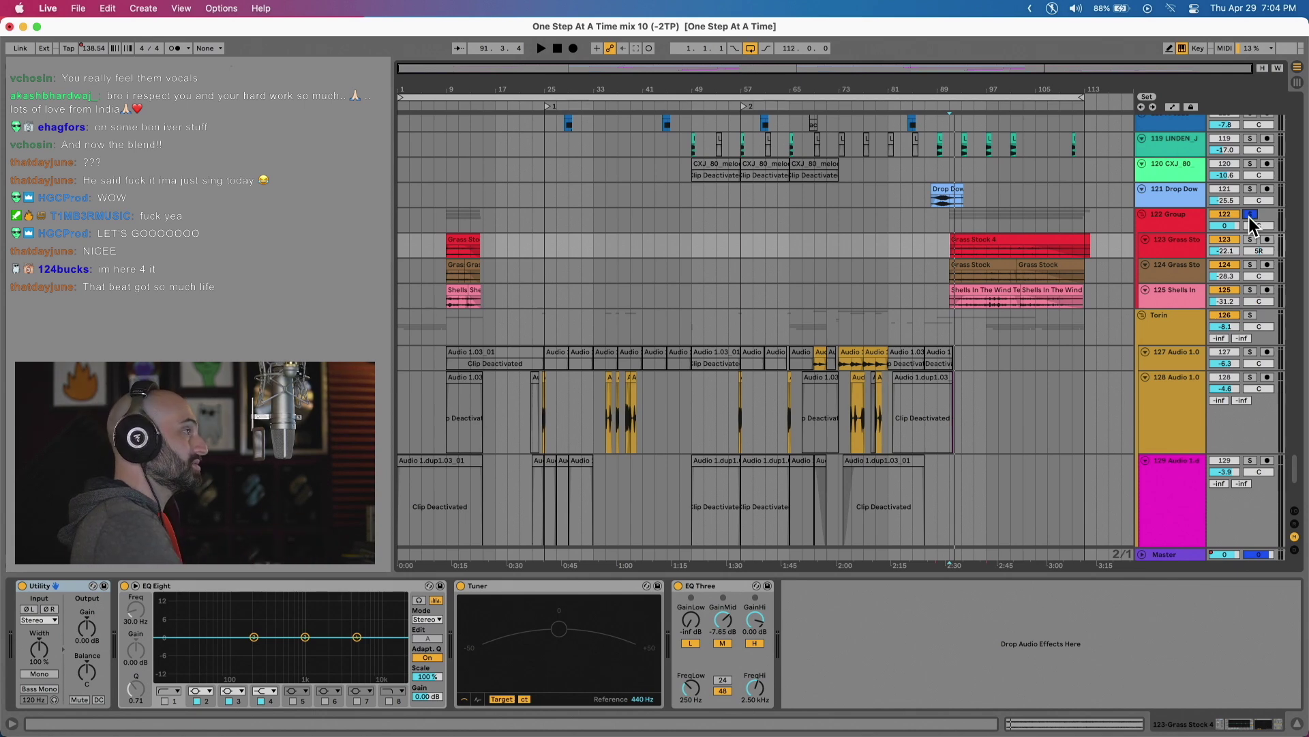
{"action": "key", "text": "space"}
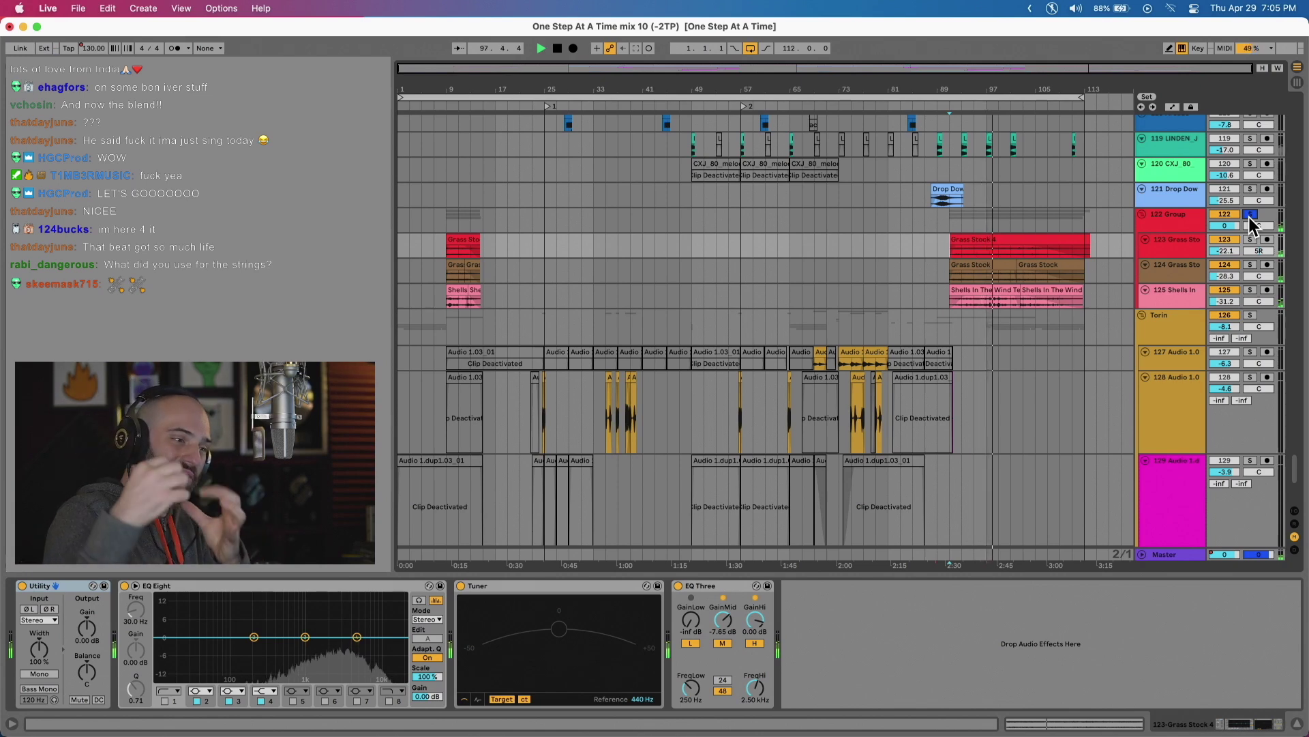
Audition track 130 from bar 9, track 135 from bar 3, and 134 Group from bar 1.
{"action": "scroll", "coordinate": [1242, 289], "scroll_direction": "down", "scroll_amount": 1}
{"action": "scroll", "coordinate": [682, 372], "scroll_direction": "down", "scroll_amount": 5}
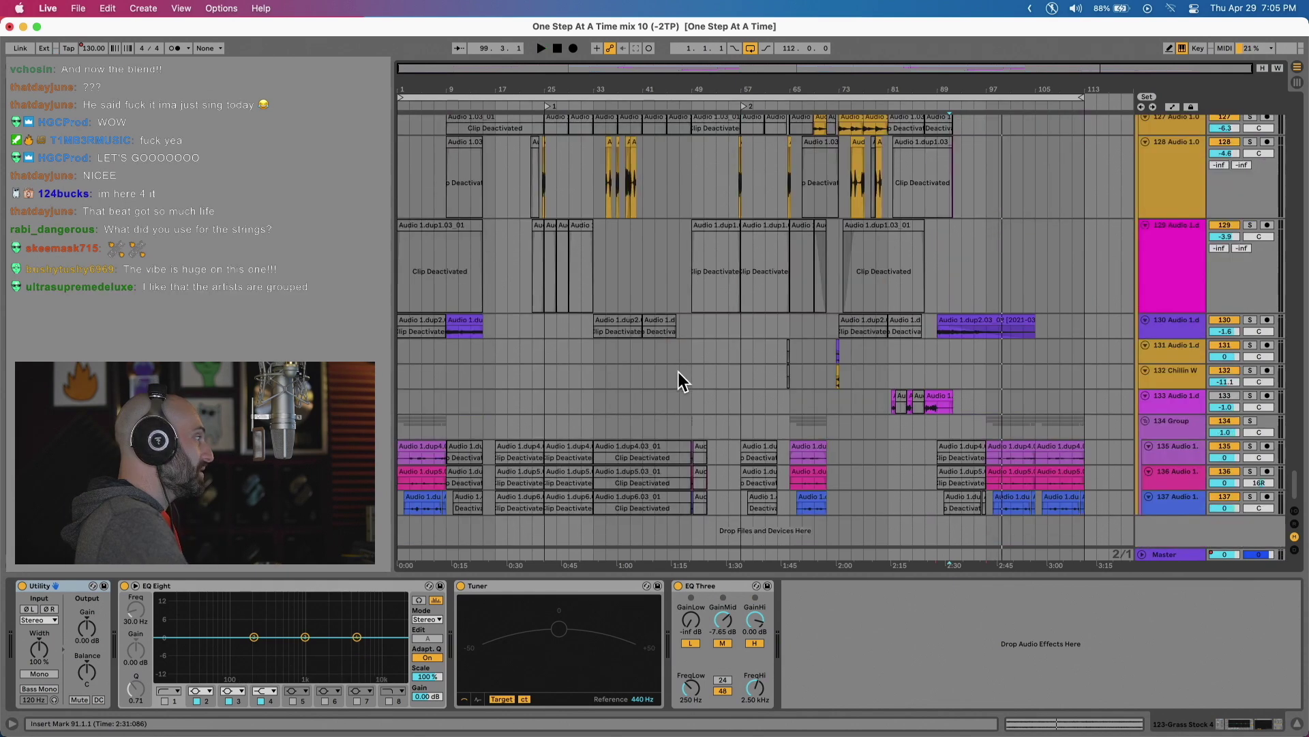
{"action": "left_click", "coordinate": [444, 334]}
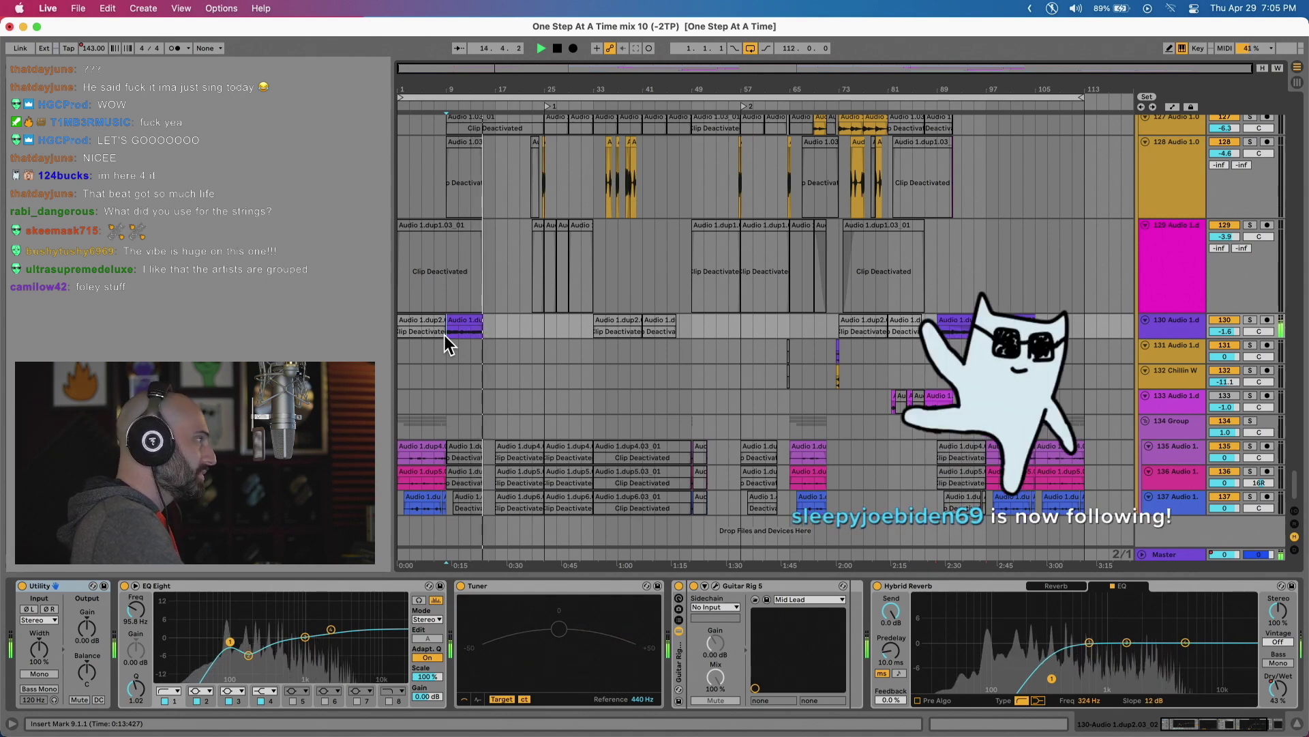
{"action": "left_click", "coordinate": [411, 456]}
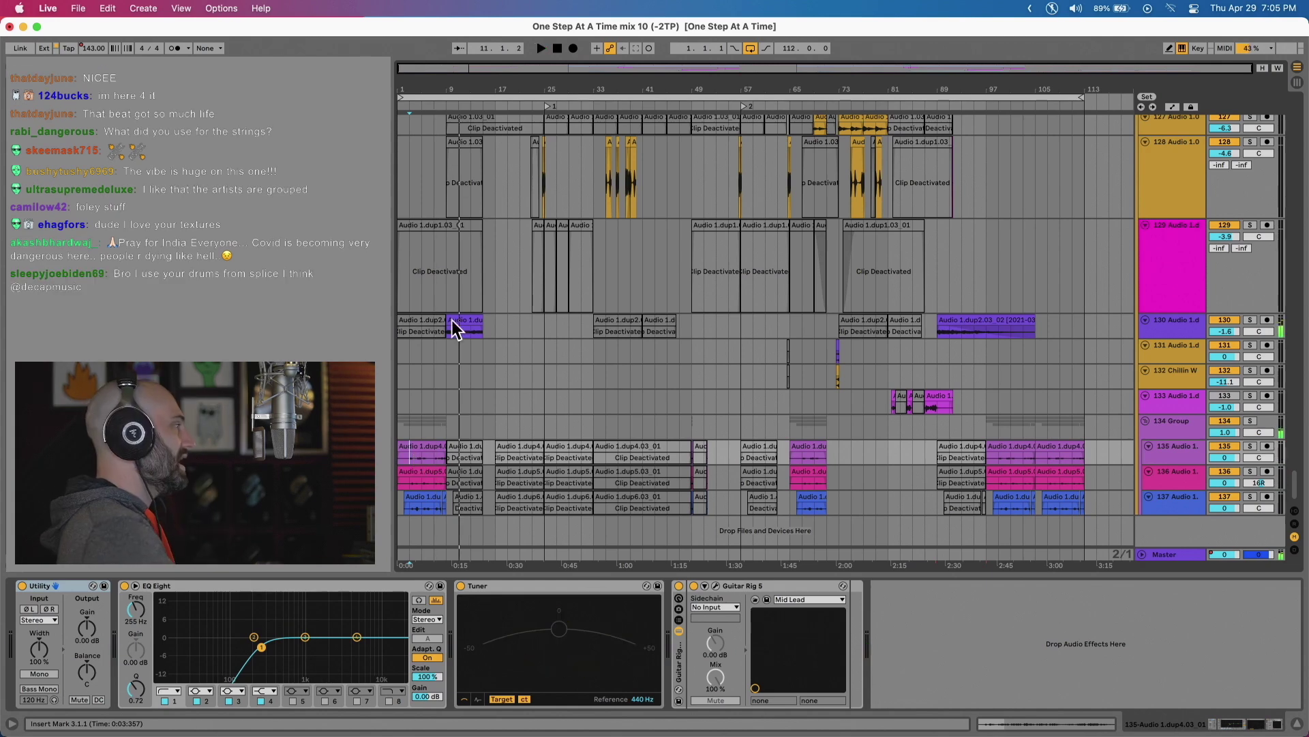
{"action": "left_click", "coordinate": [406, 424]}
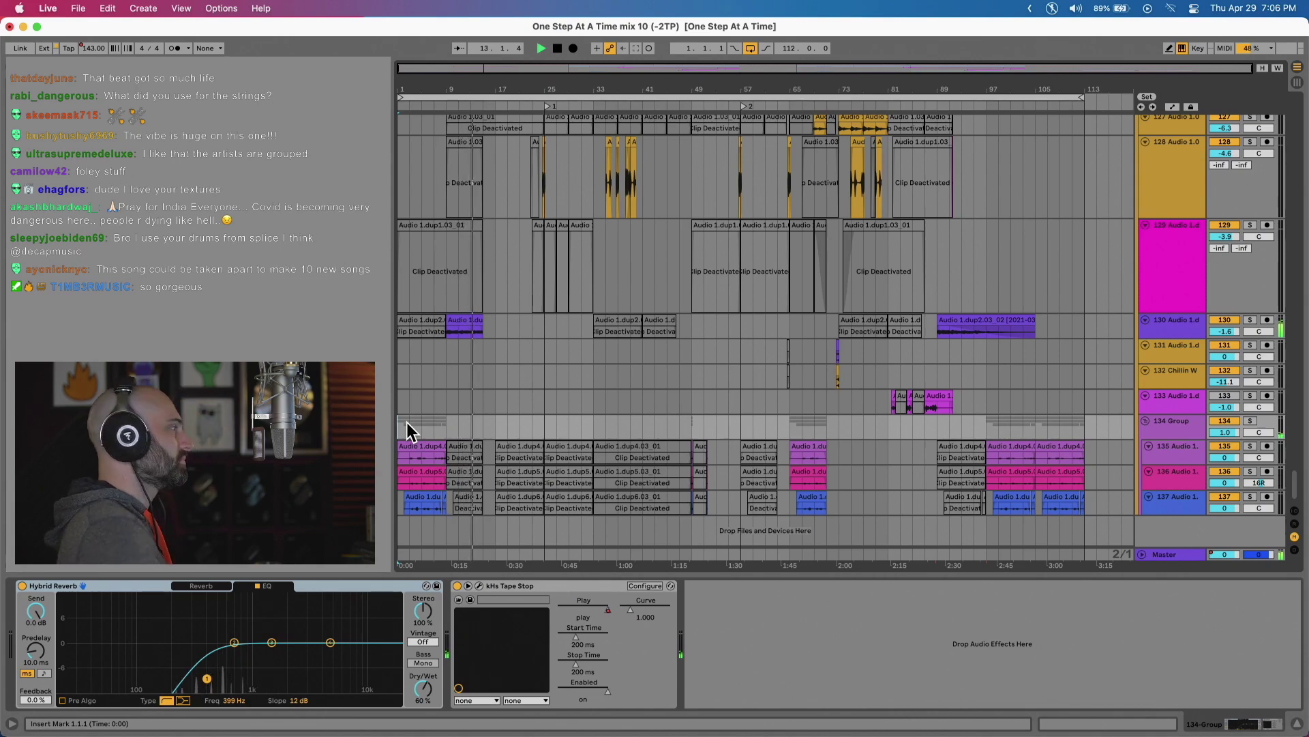
Solo the 24 Sylenth1 track, play it from bar 9, and release its solo.
{"action": "scroll", "coordinate": [435, 355], "scroll_direction": "up", "scroll_amount": 15}
{"action": "scroll", "coordinate": [435, 355], "scroll_direction": "up", "scroll_amount": 20}
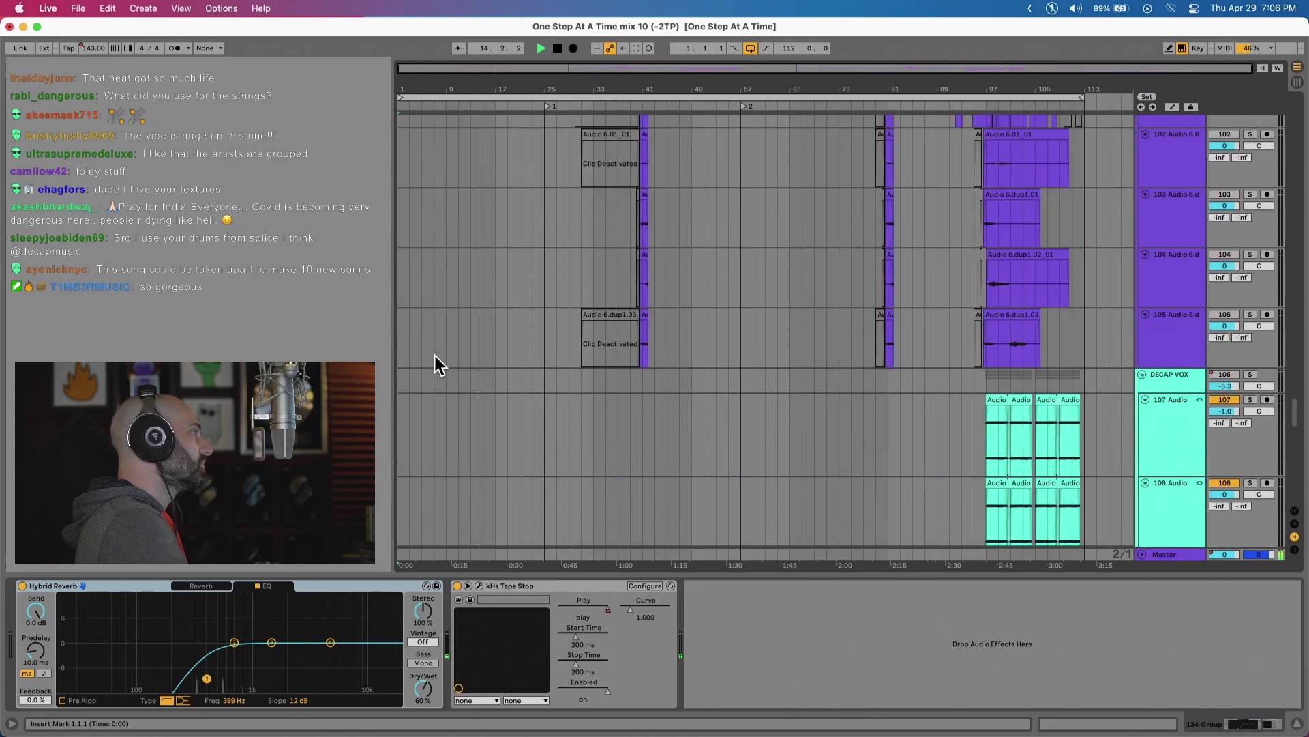
{"action": "scroll", "coordinate": [435, 355], "scroll_direction": "up", "scroll_amount": 10}
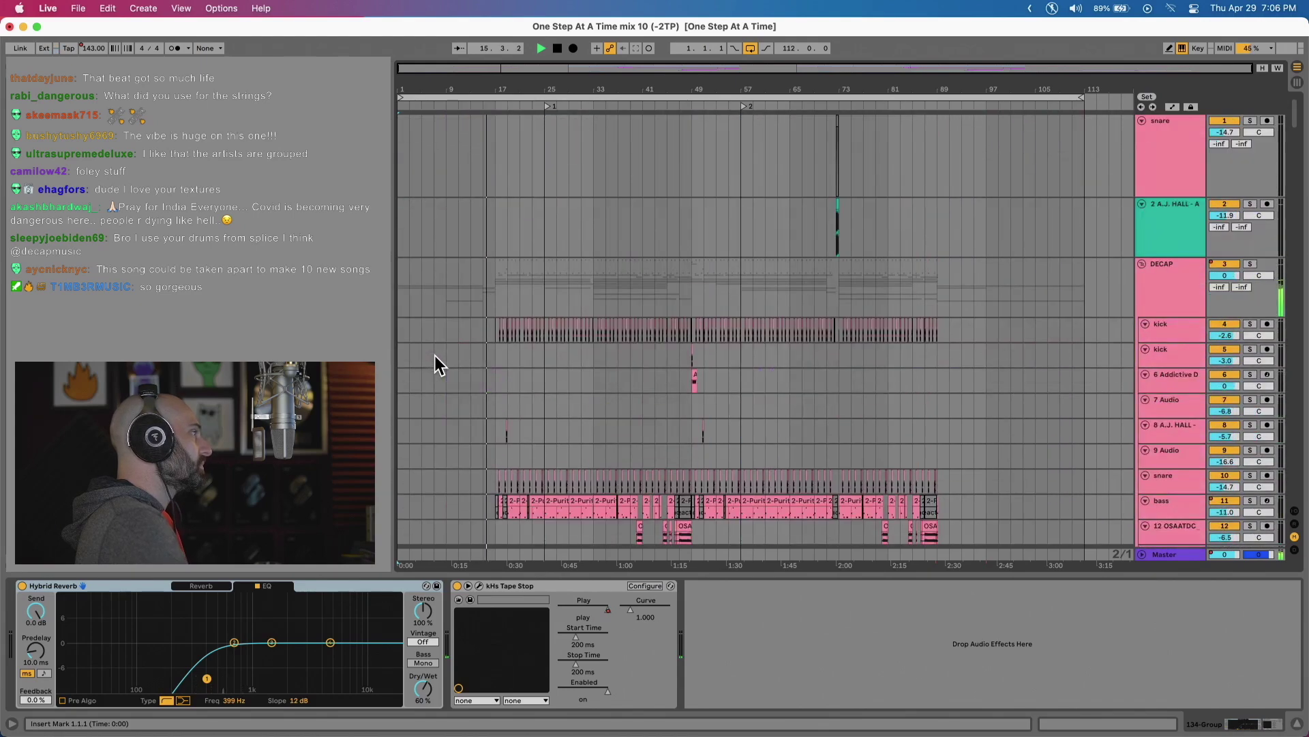
{"action": "key", "text": "space"}
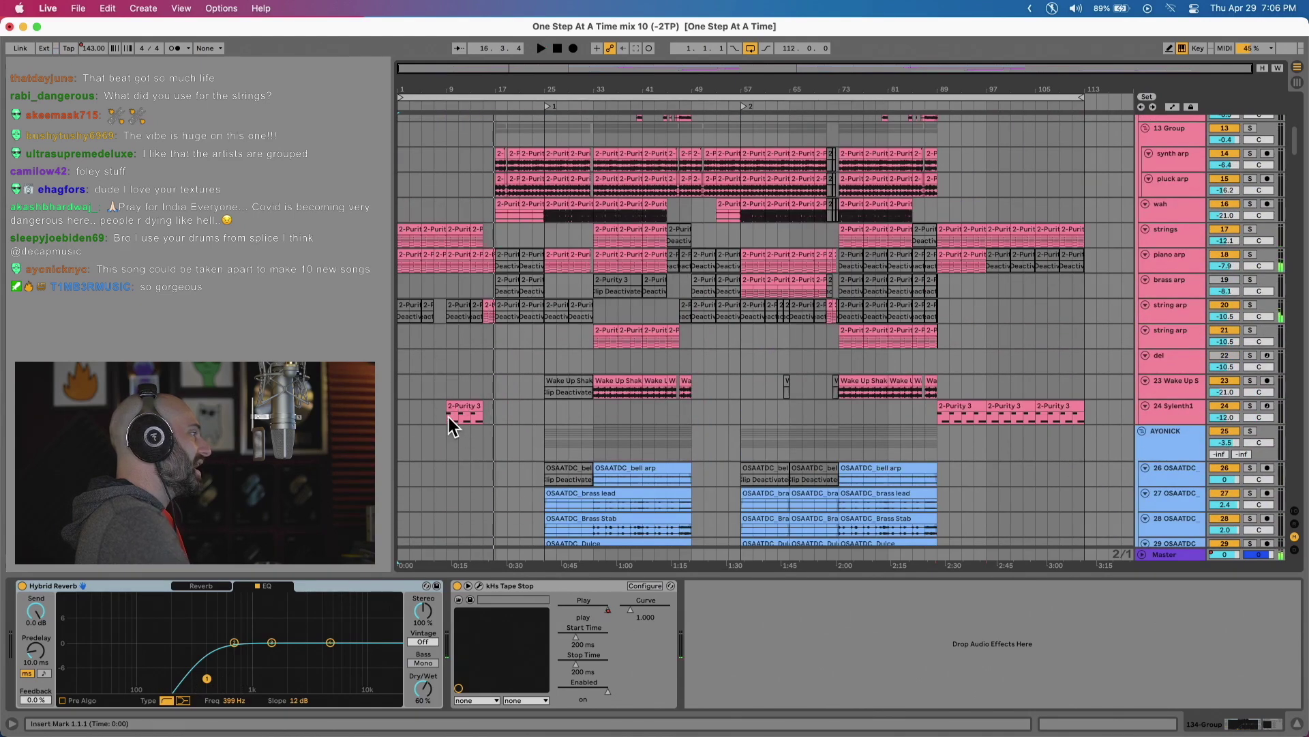
{"action": "left_click", "coordinate": [448, 416]}
{"action": "left_click", "coordinate": [1250, 405]}
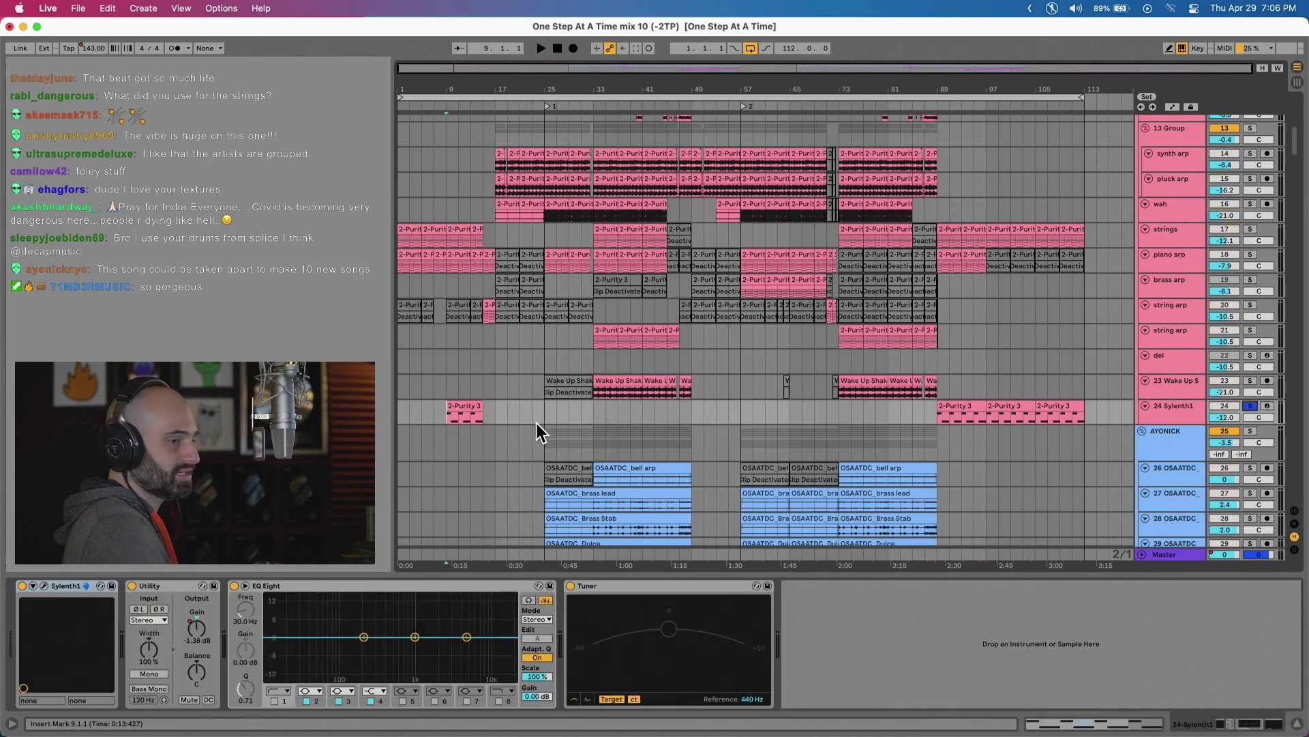
{"action": "key", "text": "space"}
{"action": "left_click", "coordinate": [1249, 407]}
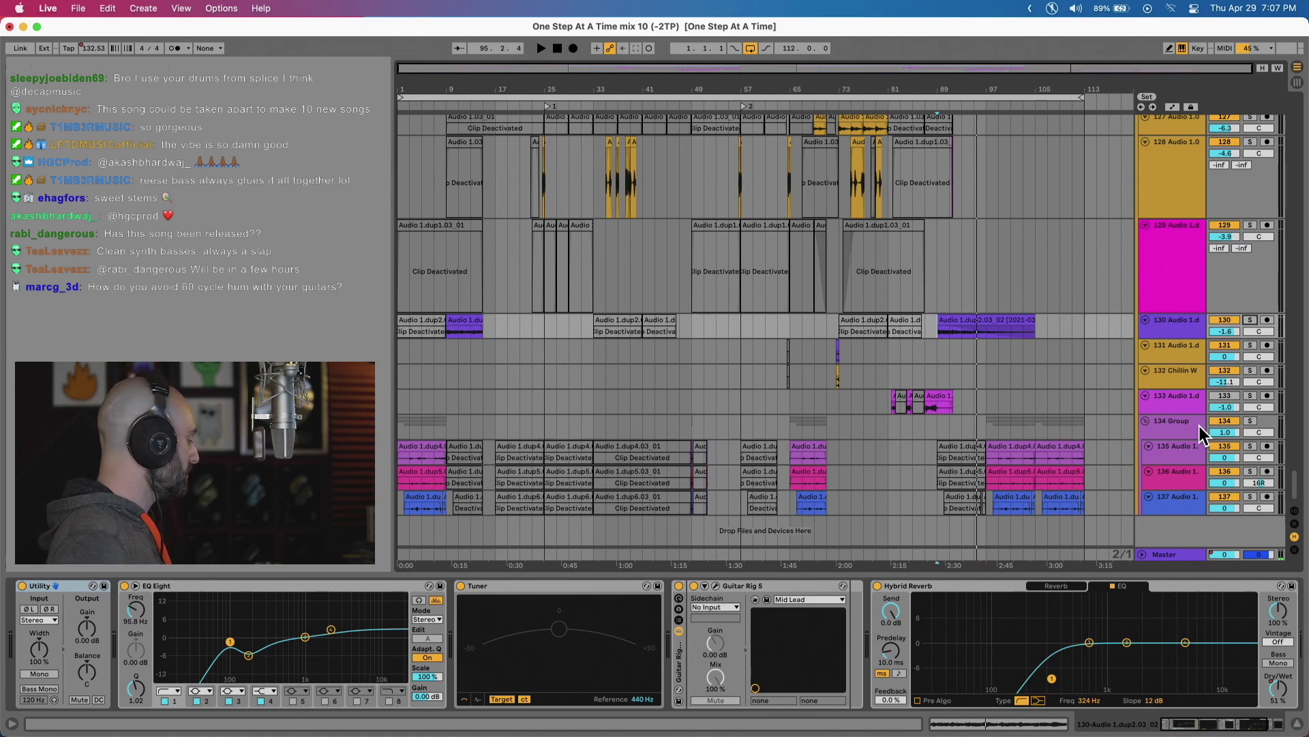
Display the Master track's device chain.
{"action": "scroll", "coordinate": [1188, 494], "scroll_direction": "up", "scroll_amount": 10}
{"action": "scroll", "coordinate": [1189, 498], "scroll_direction": "down", "scroll_amount": 10}
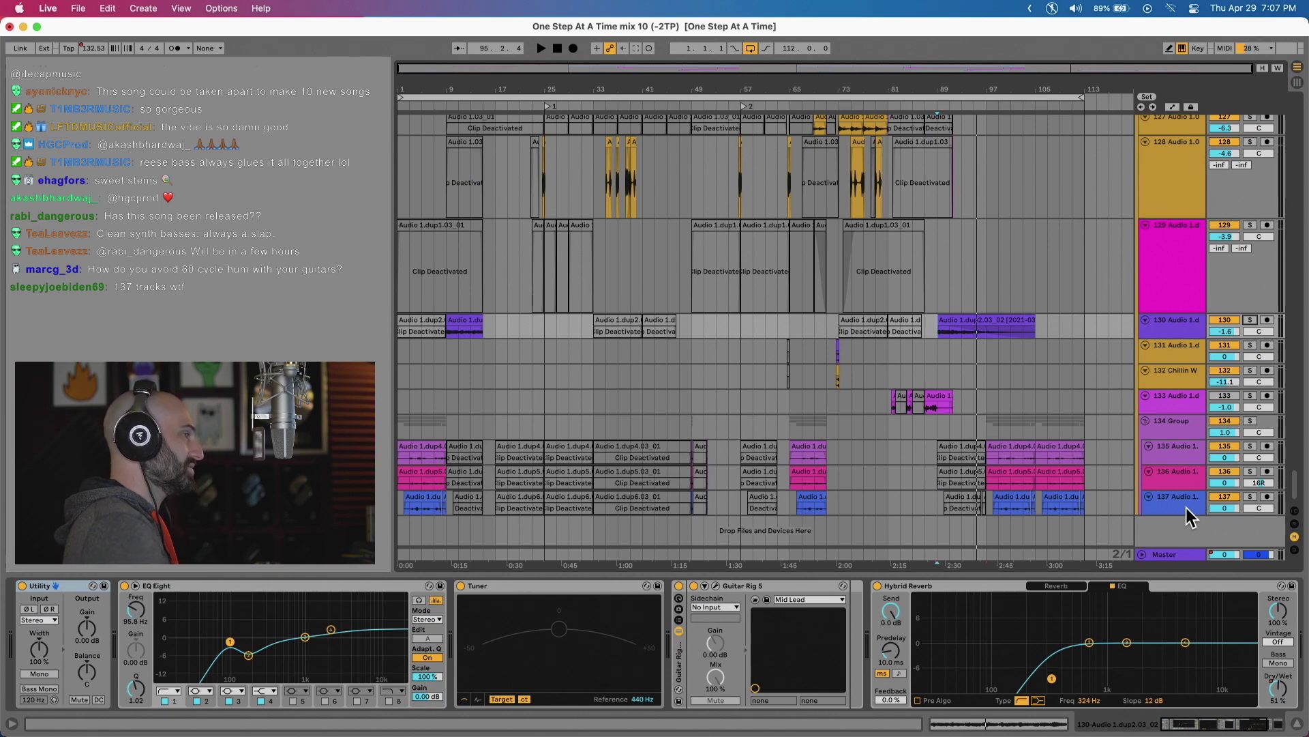
{"action": "left_click", "coordinate": [1187, 553]}
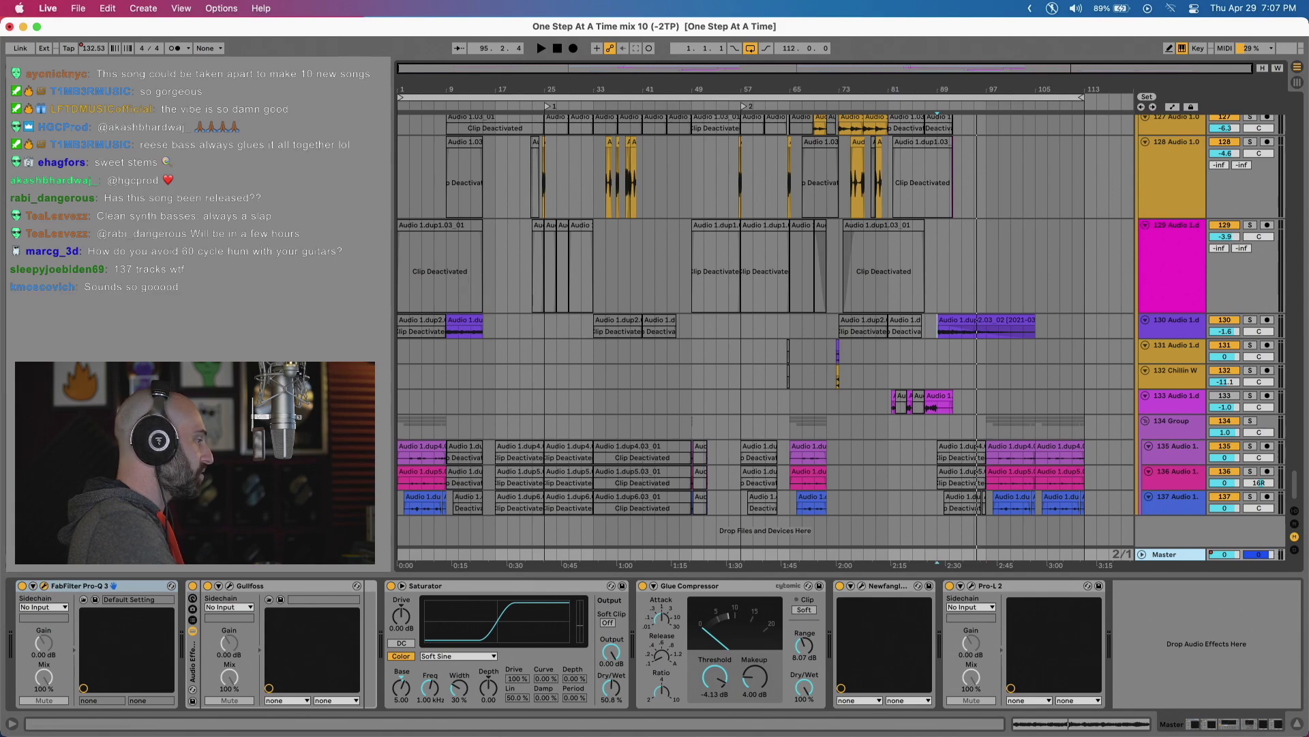
Show the Master chain's Pro-Q 3 curve and Gullfoss settings, closing each plug-in window after viewing it.
{"action": "key", "text": "super+alt+p"}
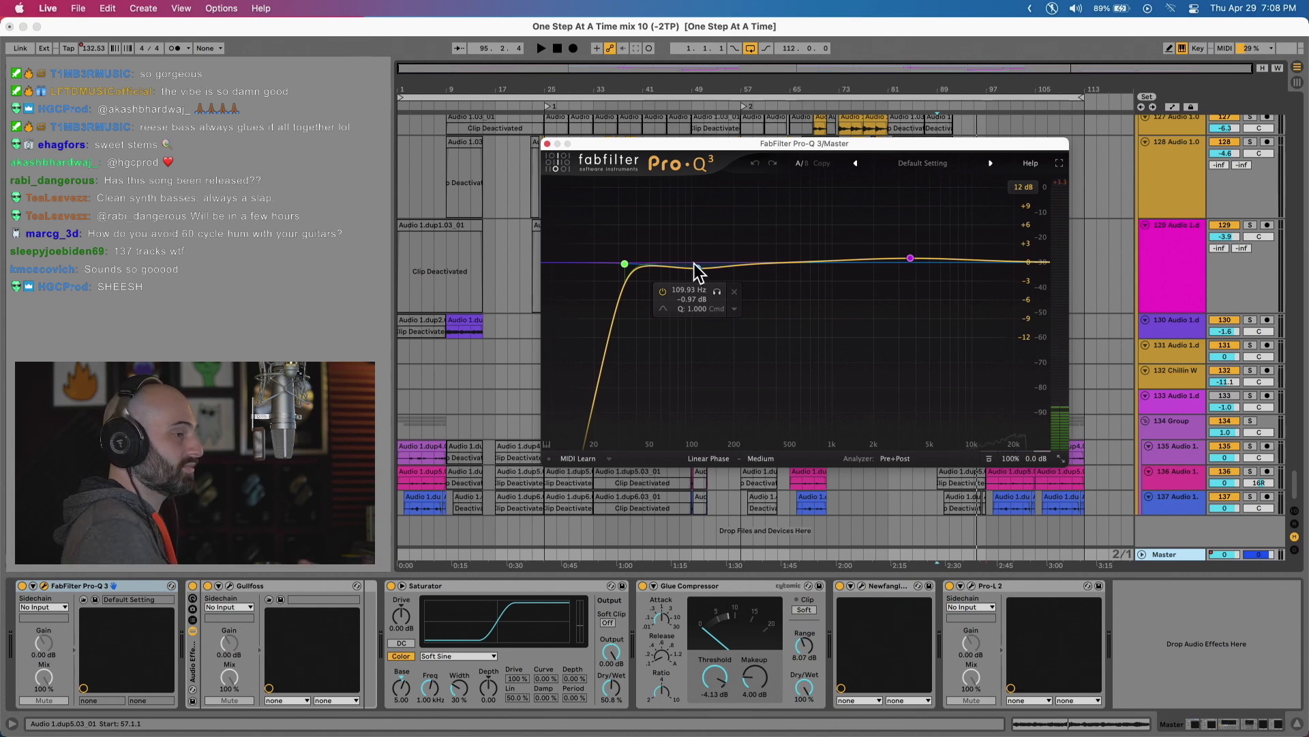
{"action": "left_click_drag", "start_coordinate": [696, 270], "coordinate": [689, 268]}
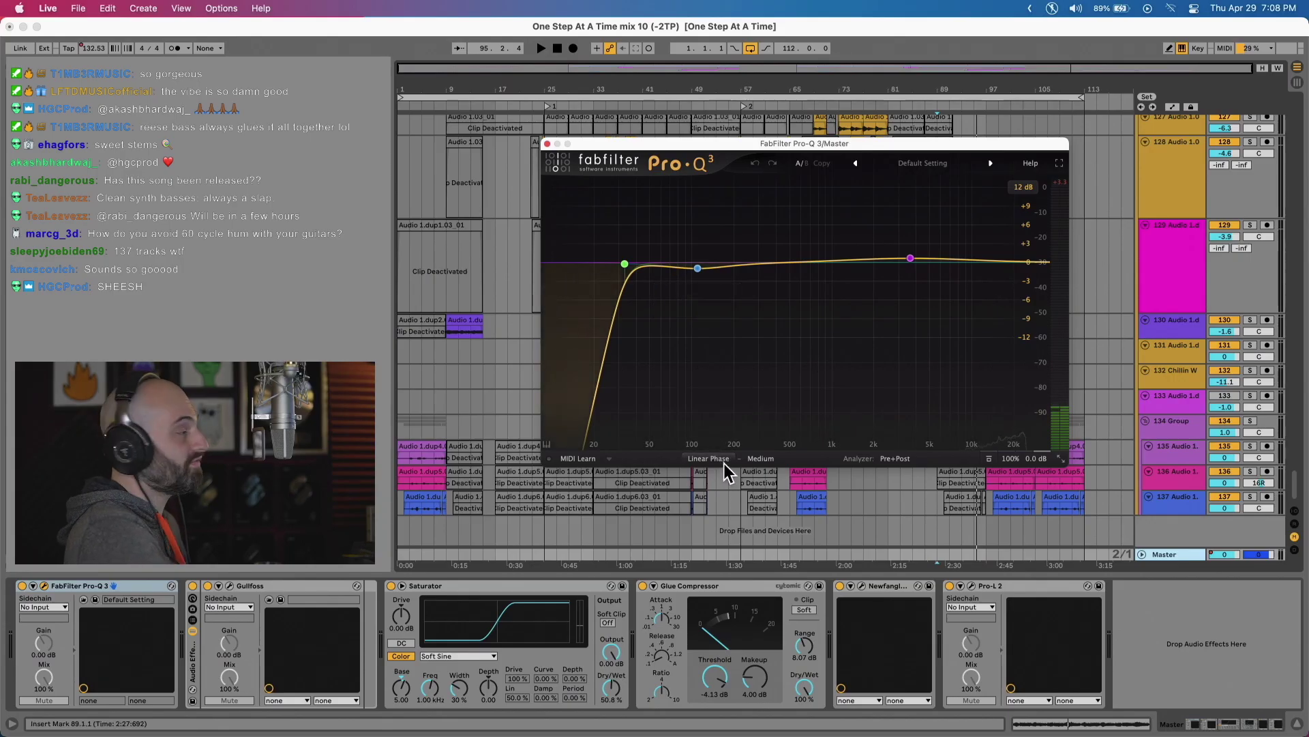
{"action": "left_click", "coordinate": [547, 143]}
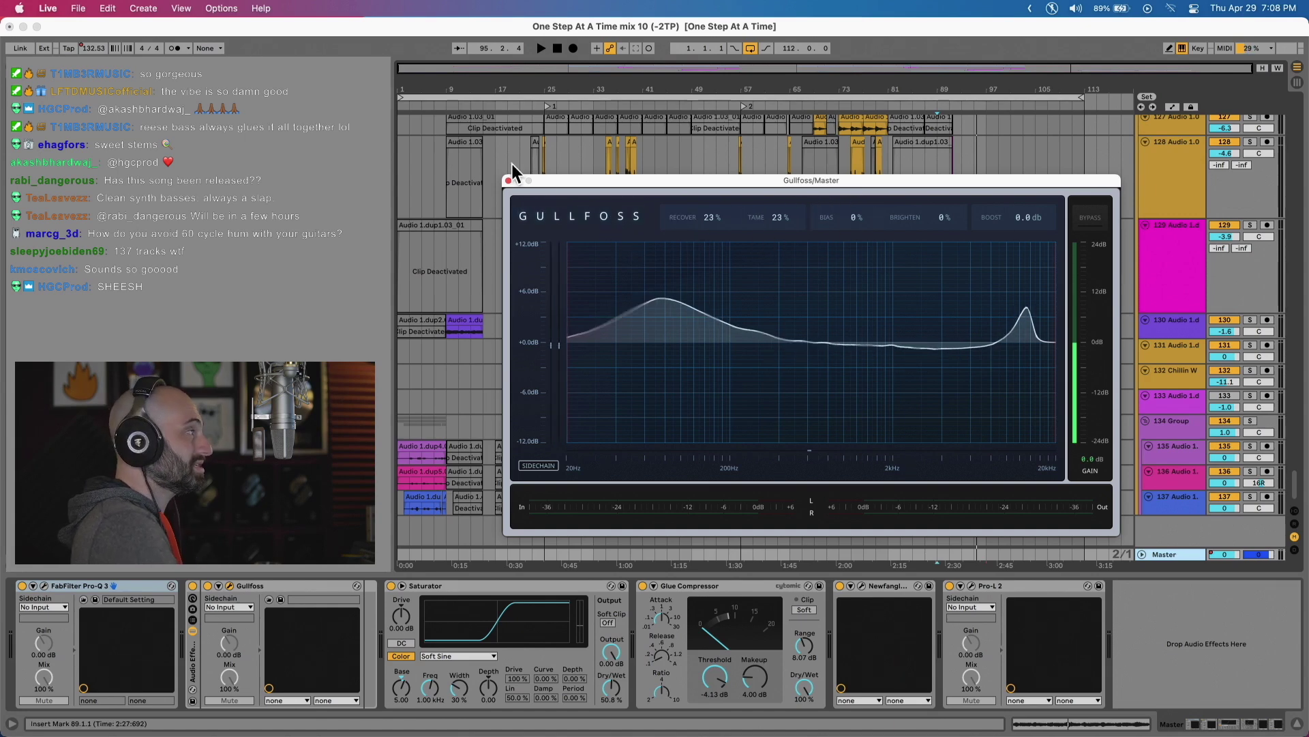
{"action": "left_click", "coordinate": [508, 181]}
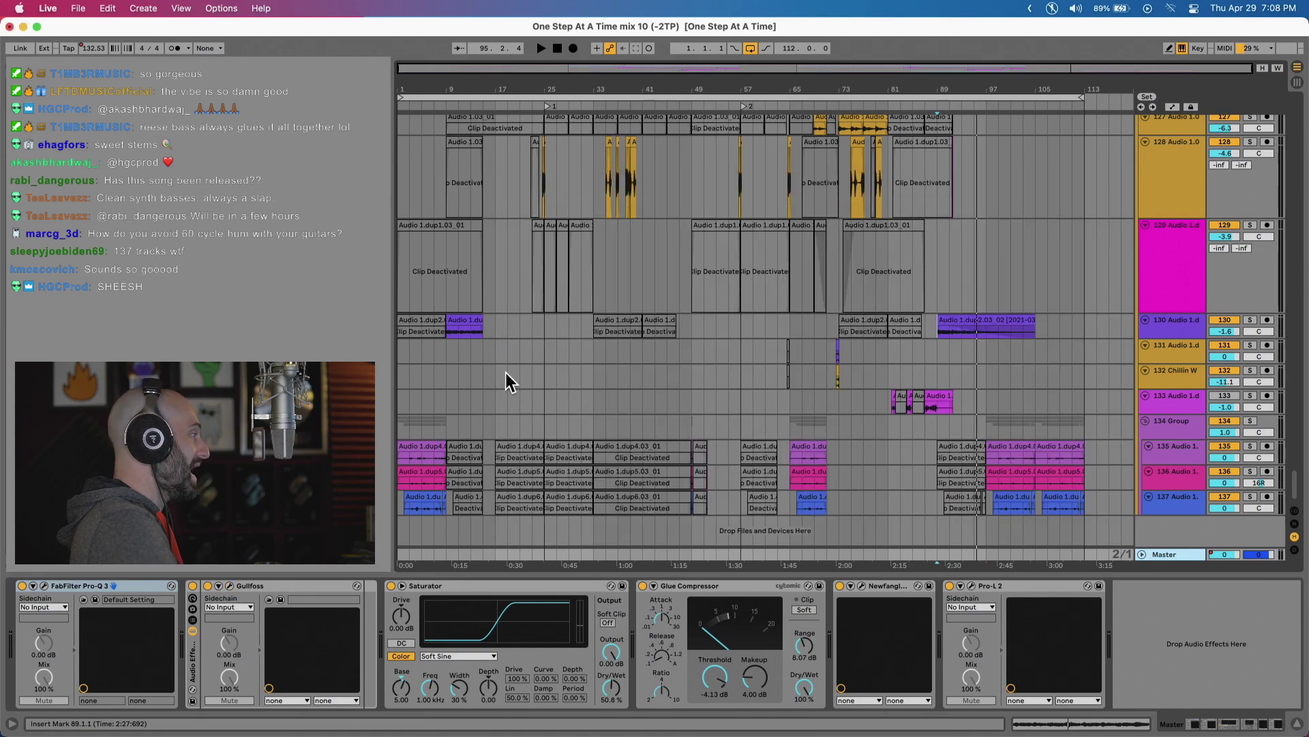
Play the mix from bar 17 and compare it with the Master's Saturator bypassed and enabled.
{"action": "left_click", "coordinate": [510, 583]}
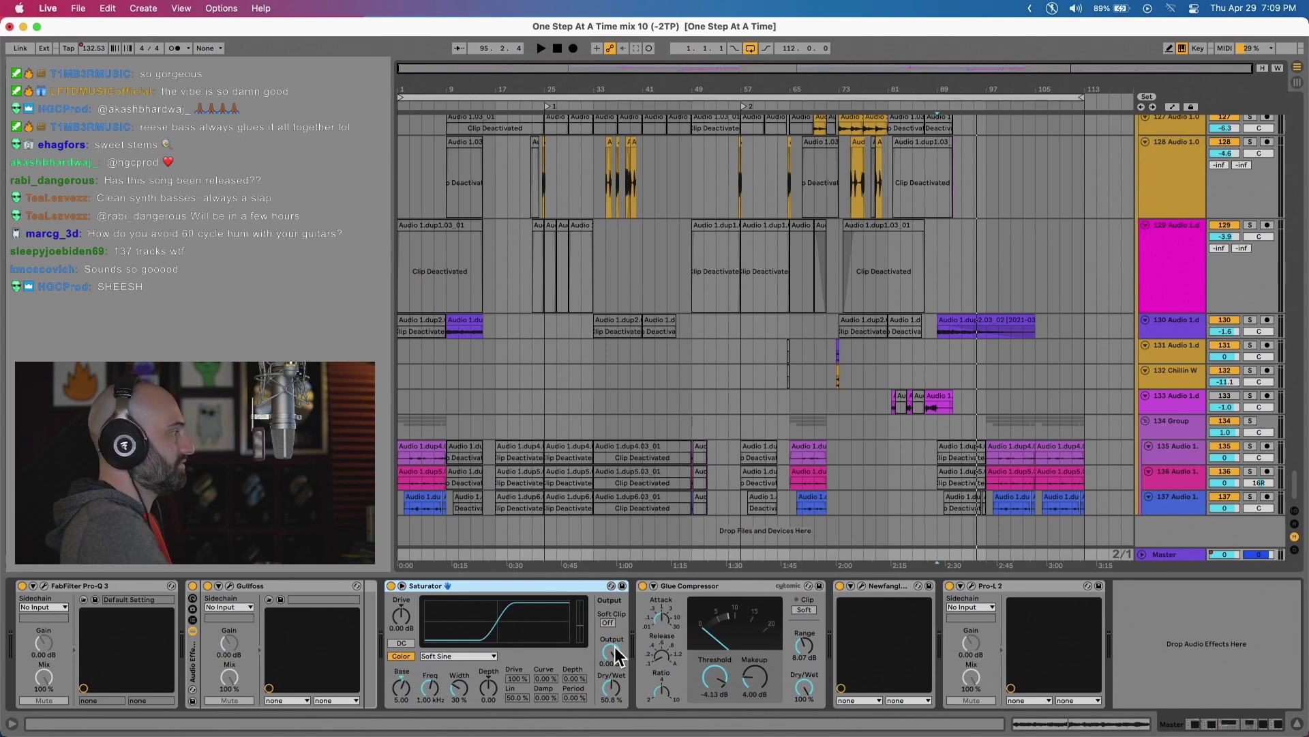
{"action": "left_click", "coordinate": [496, 273]}
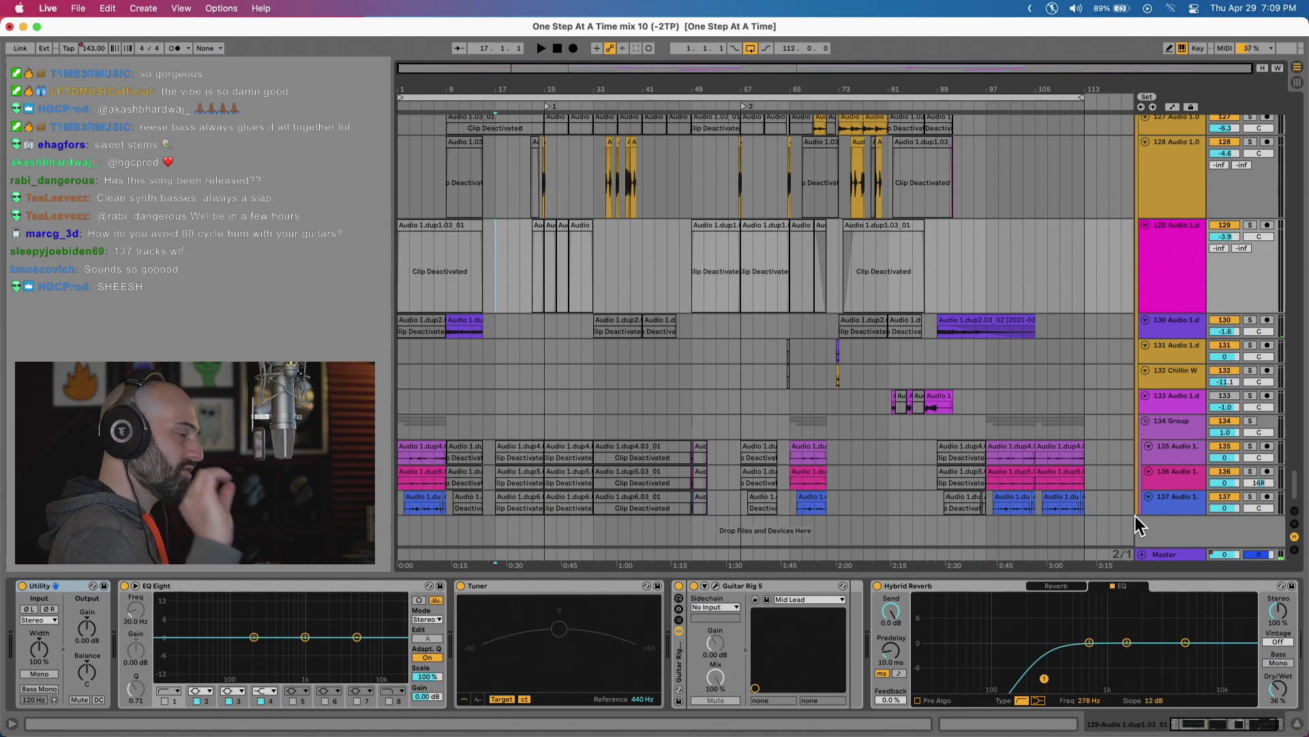
{"action": "key", "text": "space"}
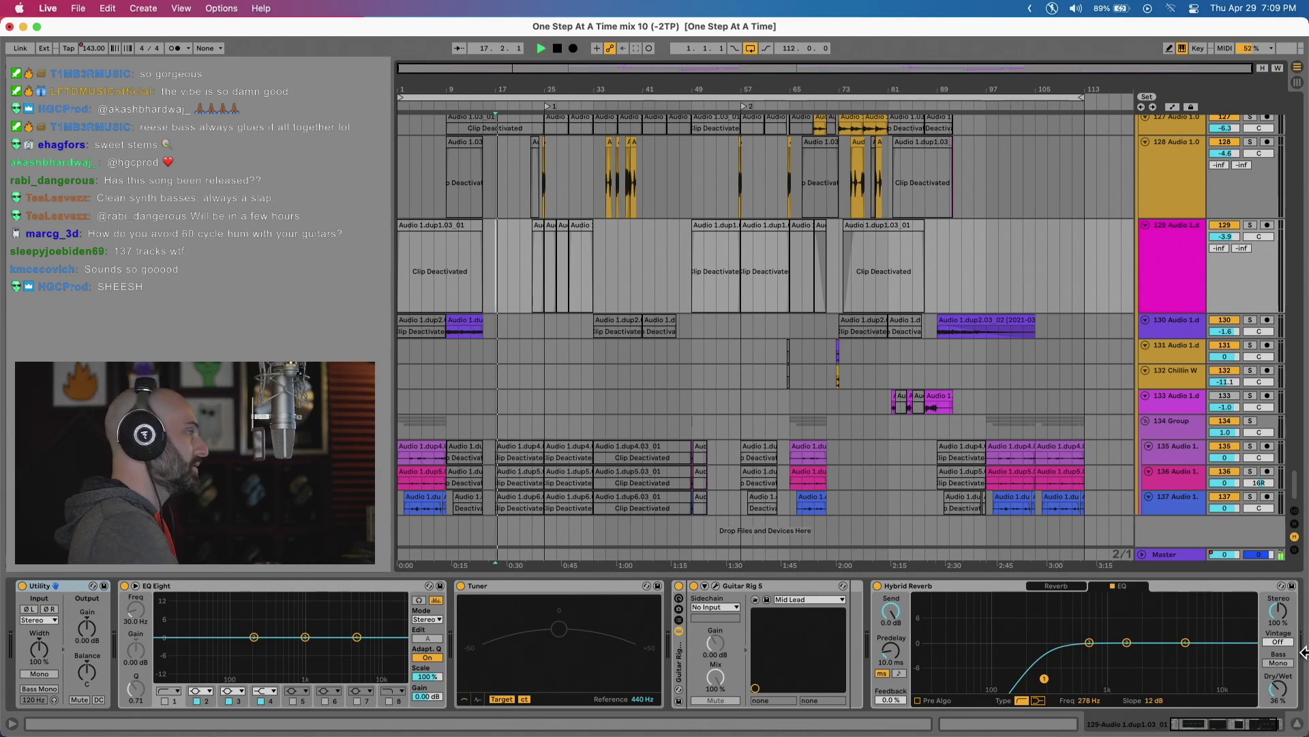
{"action": "left_click", "coordinate": [1154, 555]}
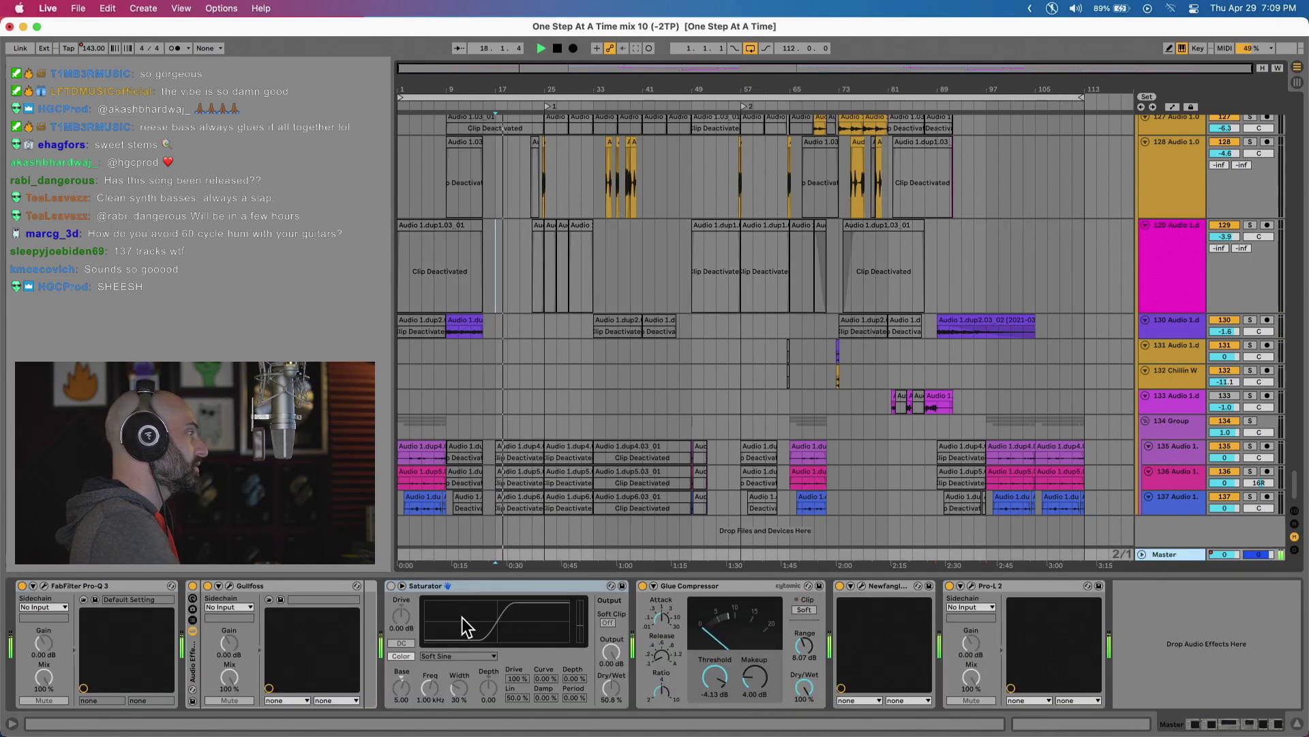
{"action": "left_click", "coordinate": [392, 587]}
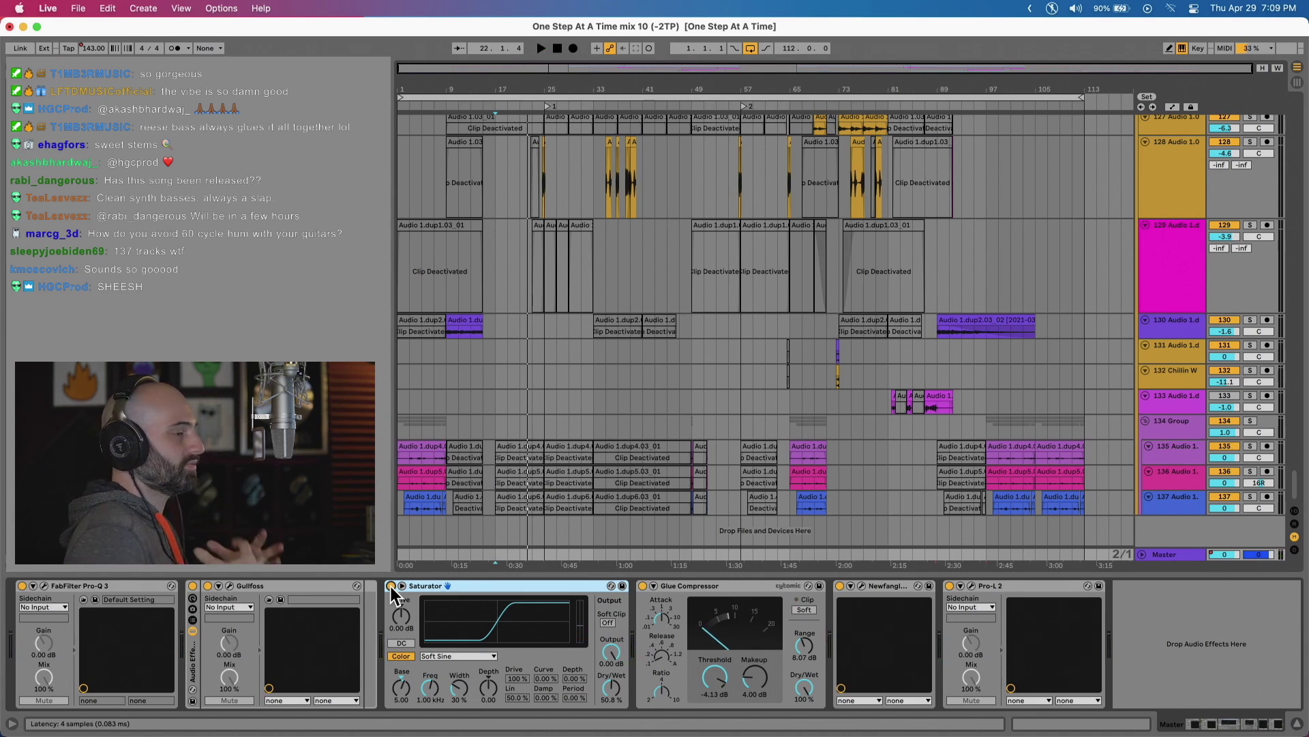
Select the Master's Glue Compressor and play the mix from bar 17 to examine its gain reduction.
{"action": "left_click", "coordinate": [709, 589]}
{"action": "key", "text": "space"}
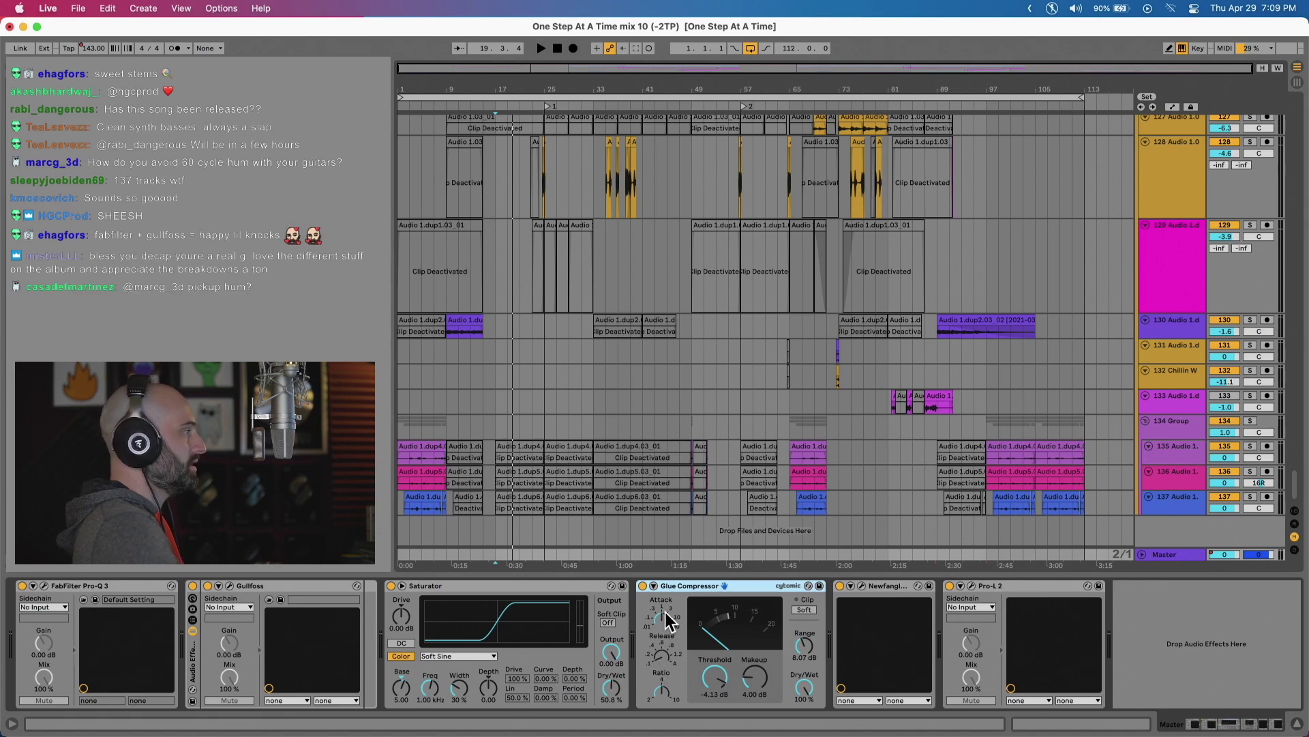
{"action": "key", "text": "space"}
{"action": "key", "text": "space"}
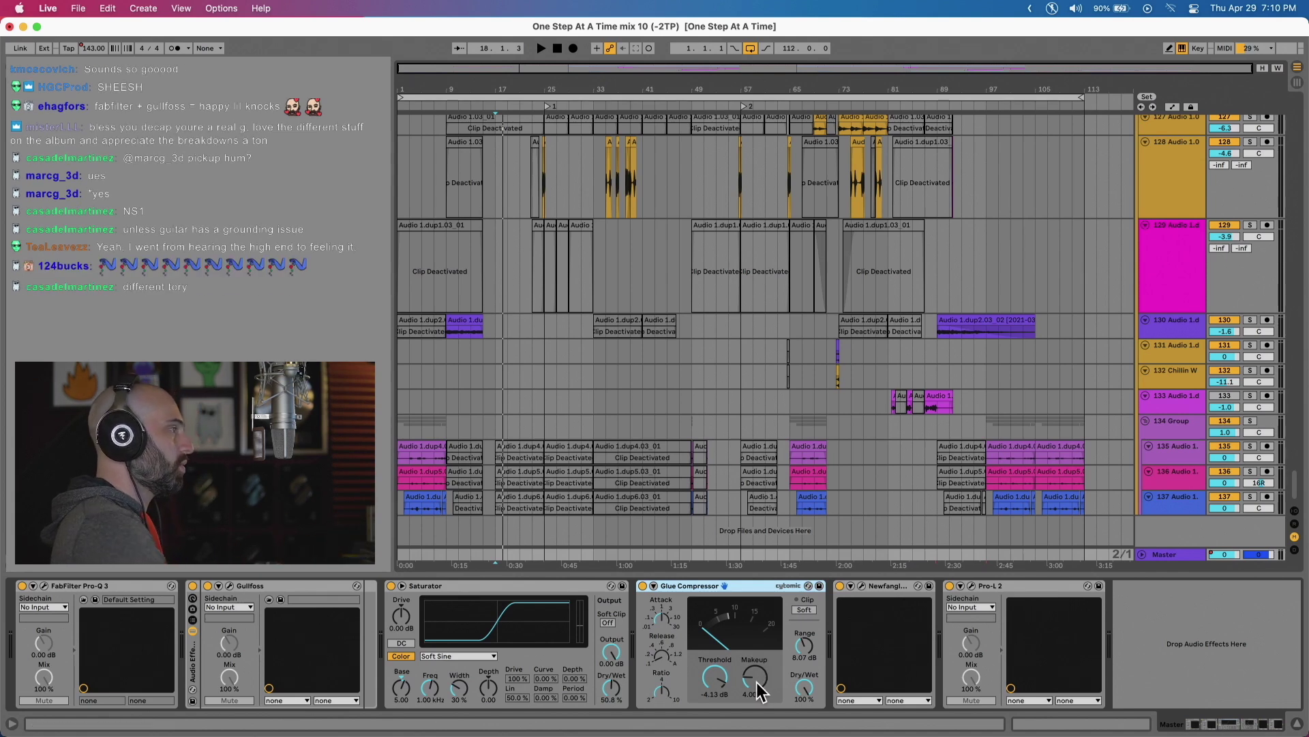
Show the Newfangled Saturate window and compare the mix from bar 17 with the clipper bypassed and enabled.
{"action": "left_click", "coordinate": [862, 585]}
{"action": "left_click_drag", "start_coordinate": [832, 58], "coordinate": [816, 105]}
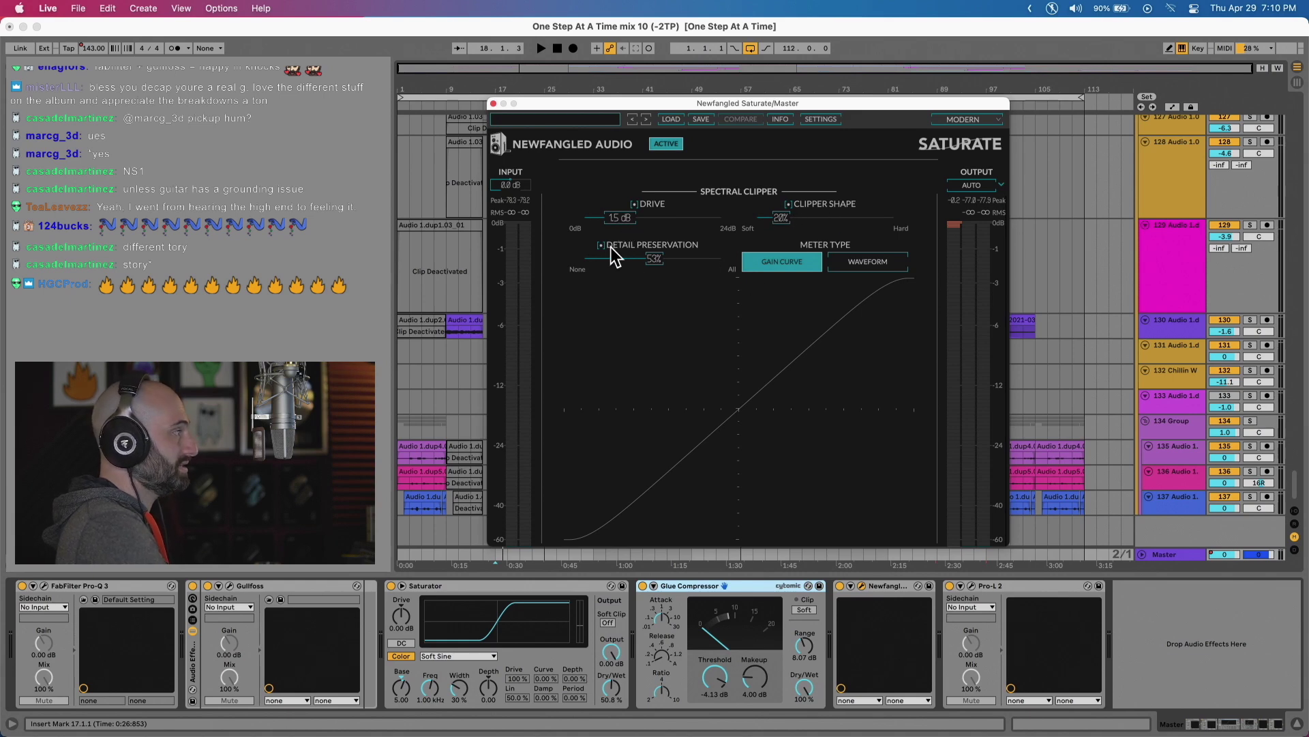
{"action": "left_click", "coordinate": [840, 585]}
{"action": "key", "text": "space"}
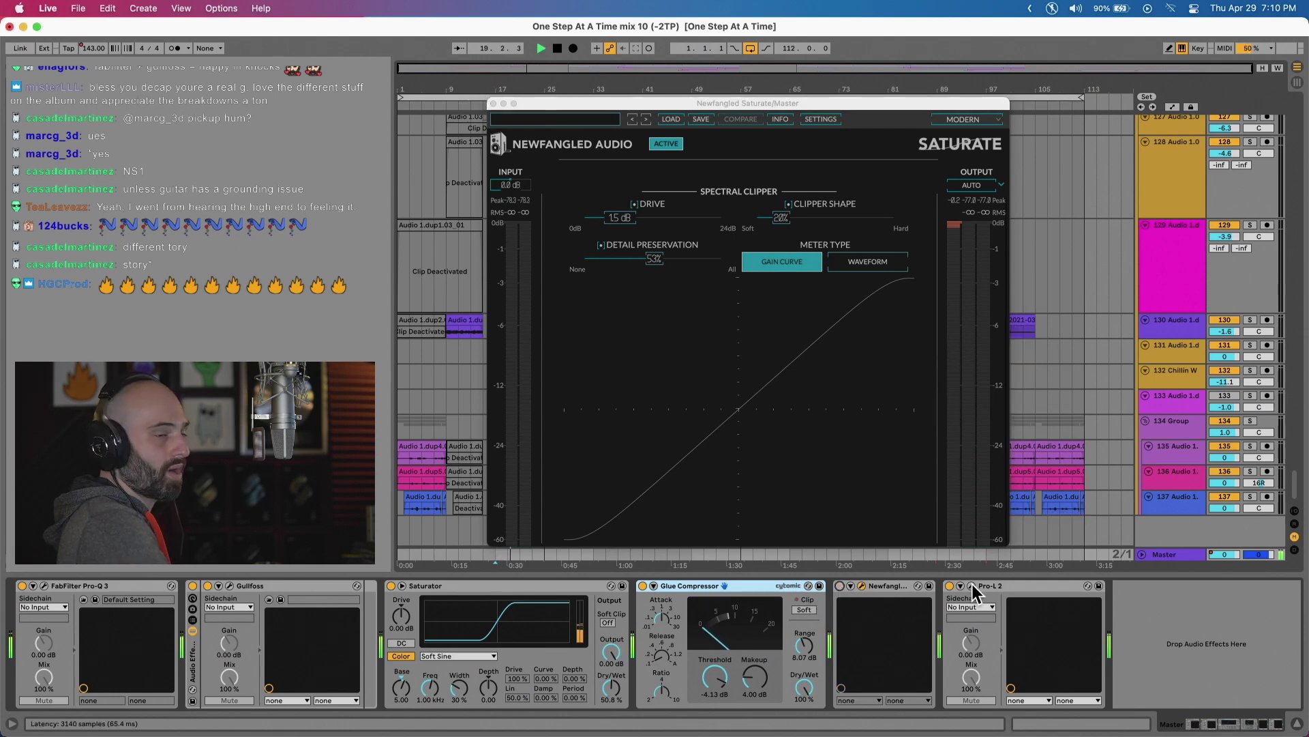
{"action": "left_click", "coordinate": [843, 585]}
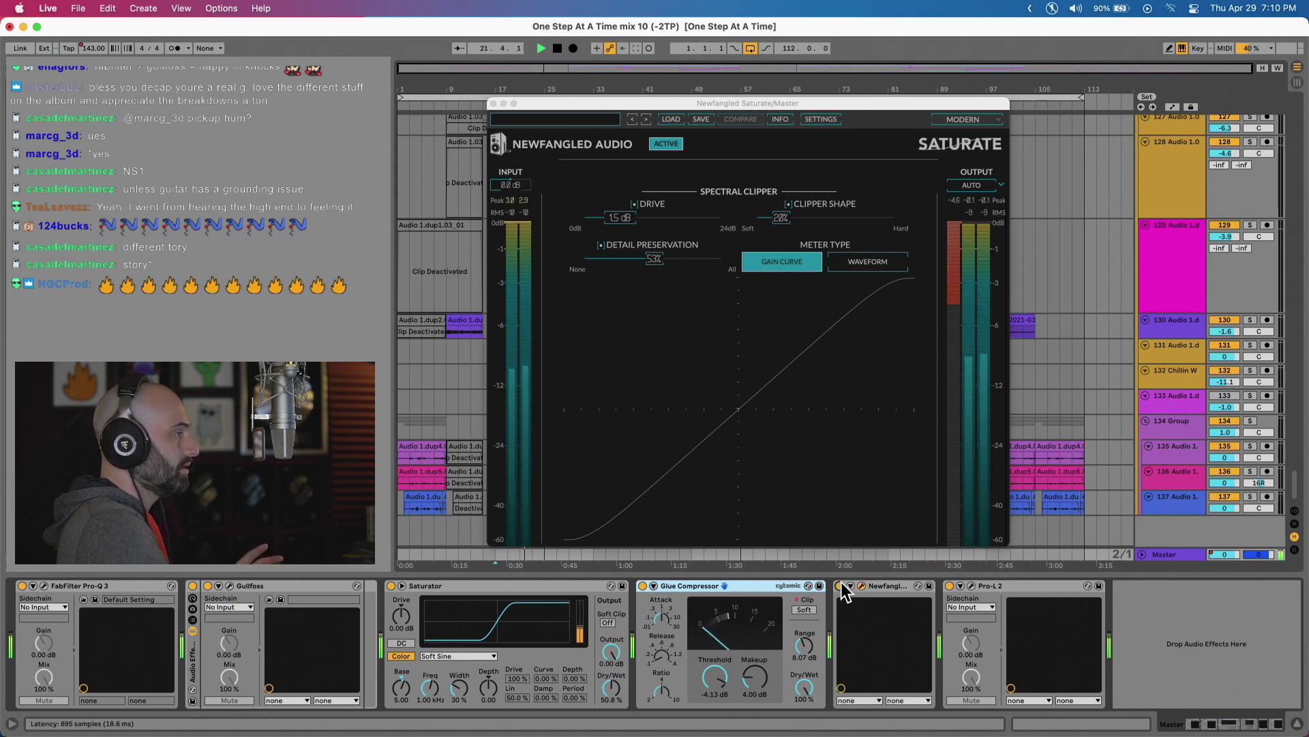
{"action": "key", "text": "space"}
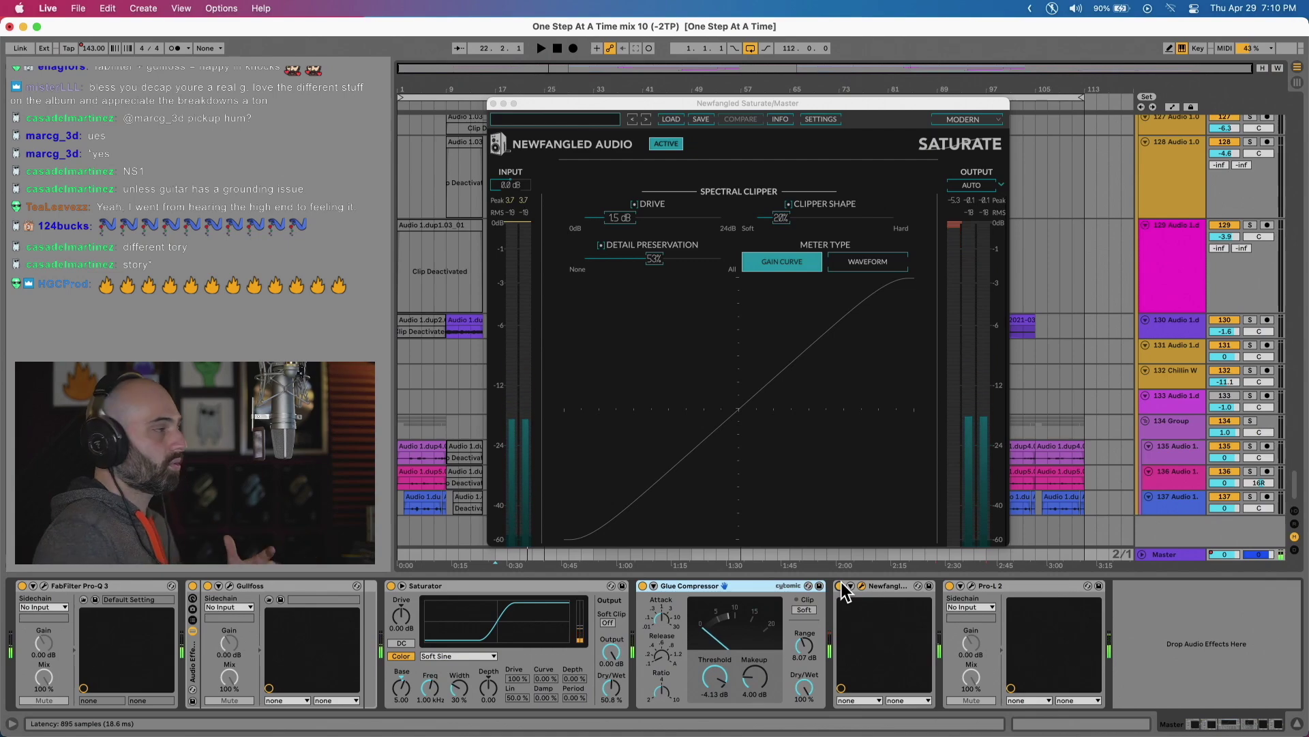
{"action": "left_click", "coordinate": [843, 584]}
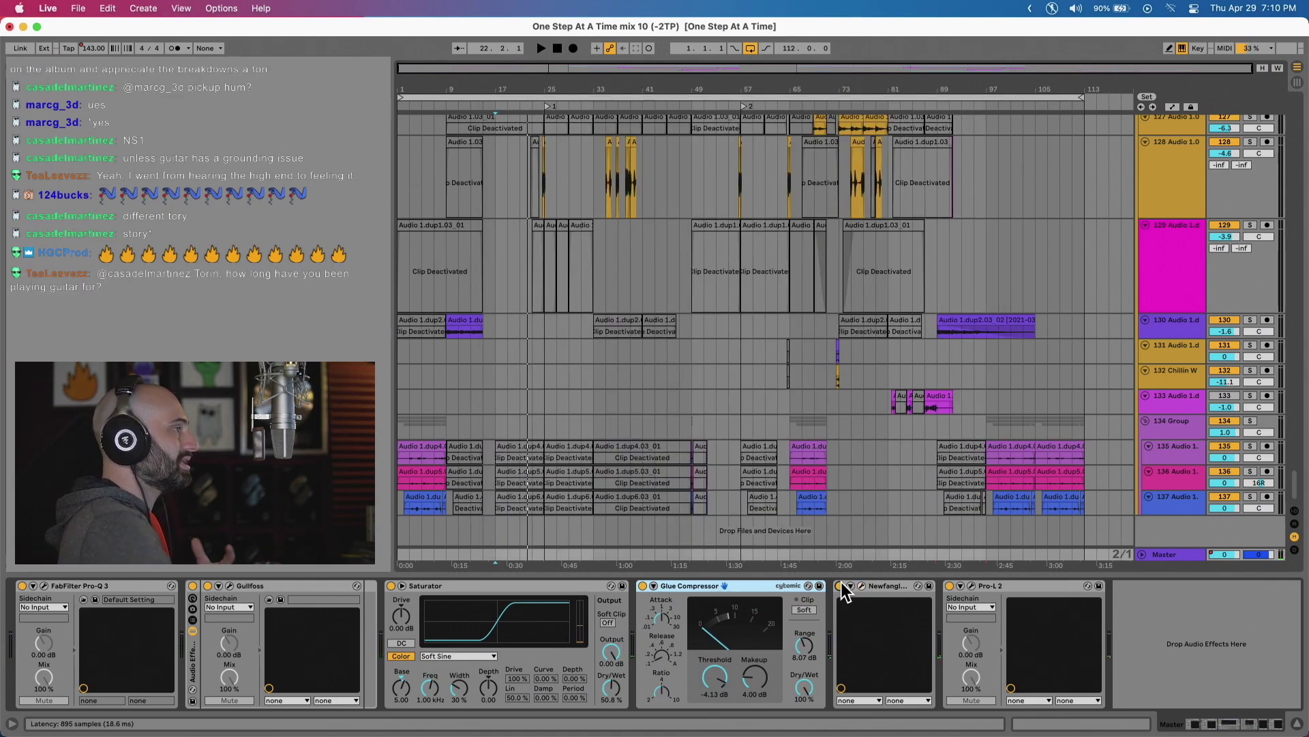
Open the Master's Pro-L 2 limiter, play the mix from bar 17 through it, and inspect its output level setting.
{"action": "left_click", "coordinate": [970, 585]}
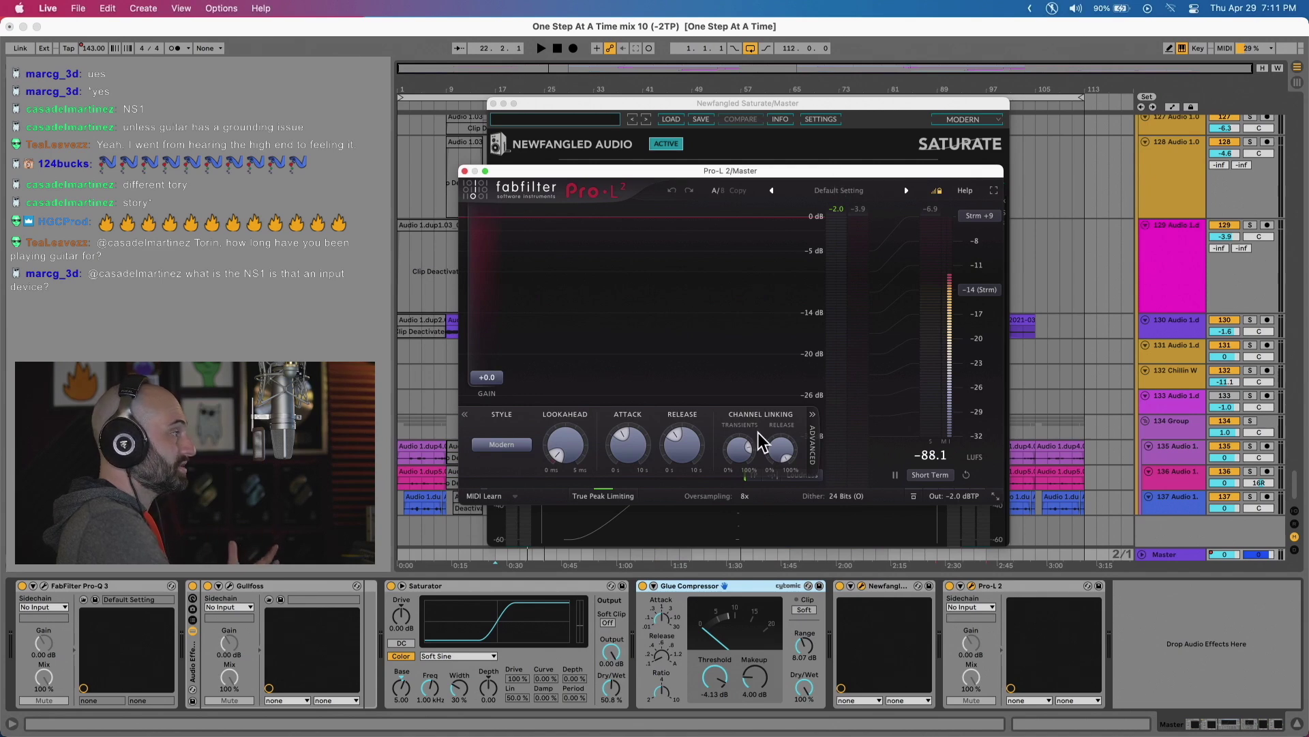
{"action": "left_click", "coordinate": [849, 503]}
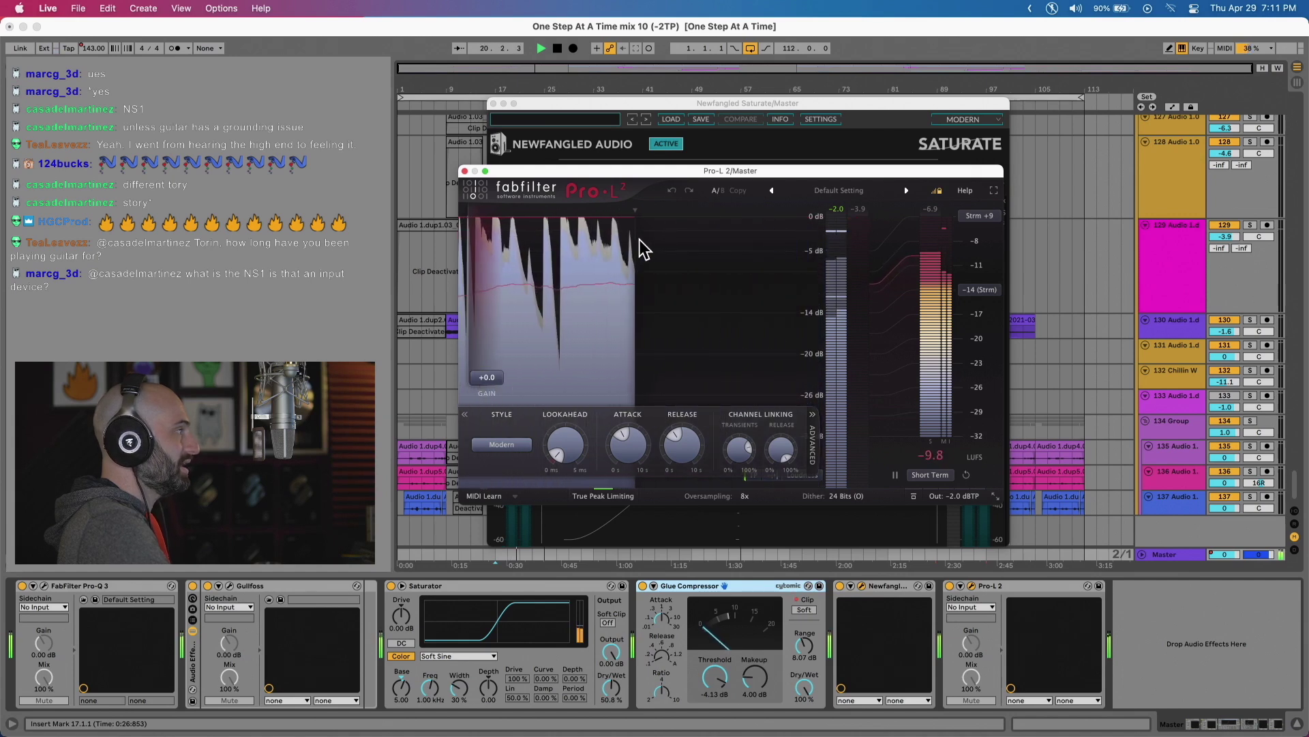
{"action": "key", "text": "space"}
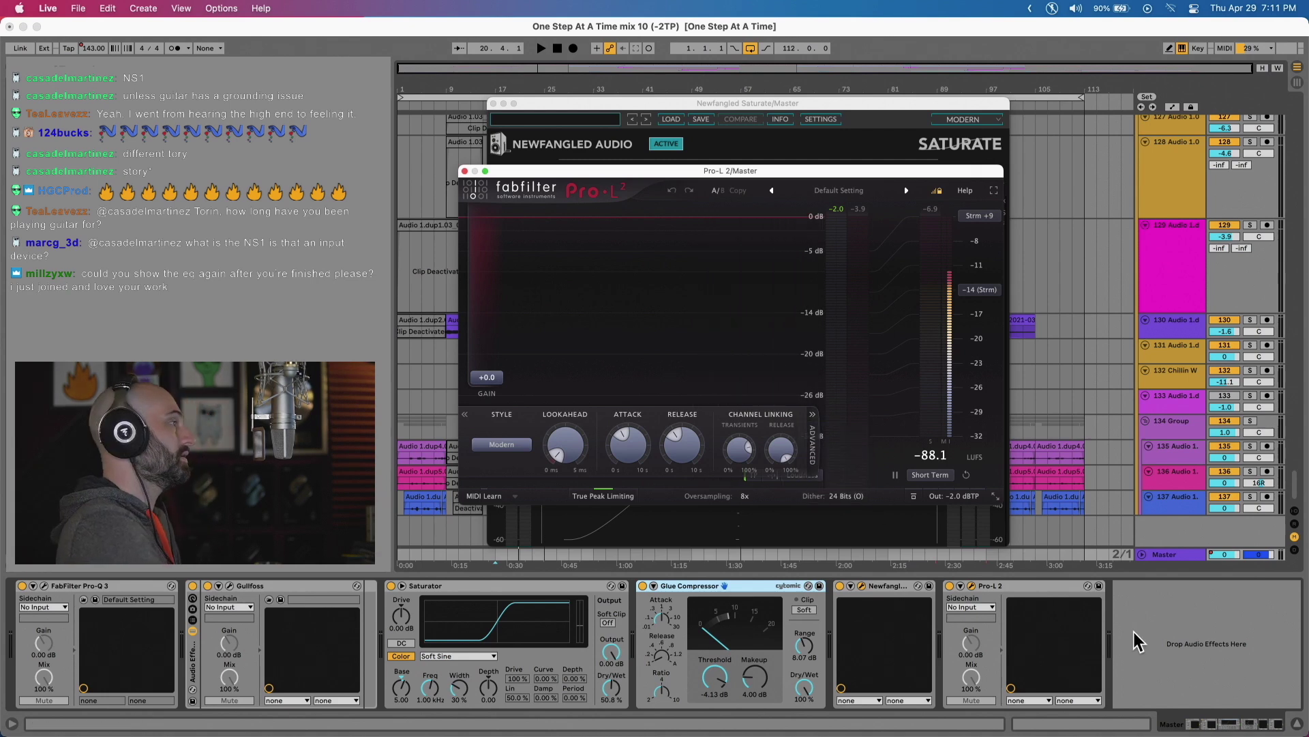
{"action": "mouse_move", "coordinate": [948, 503]}
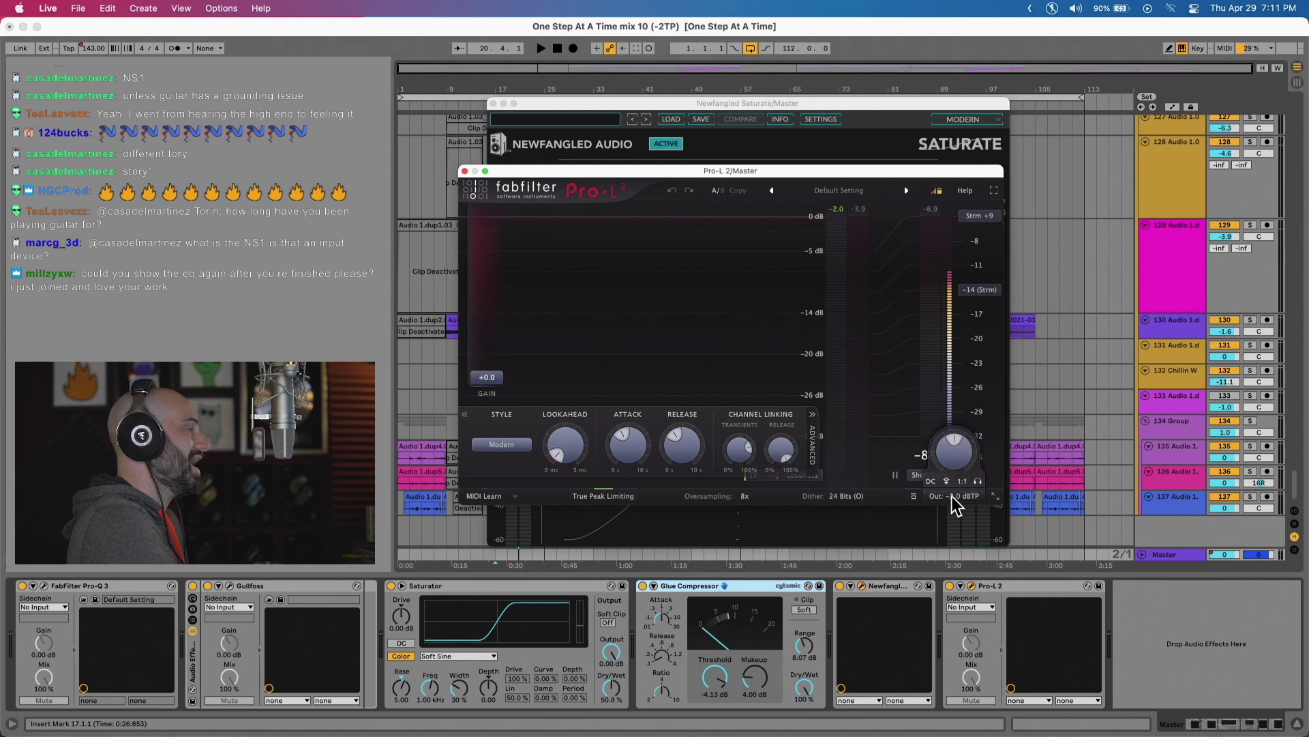